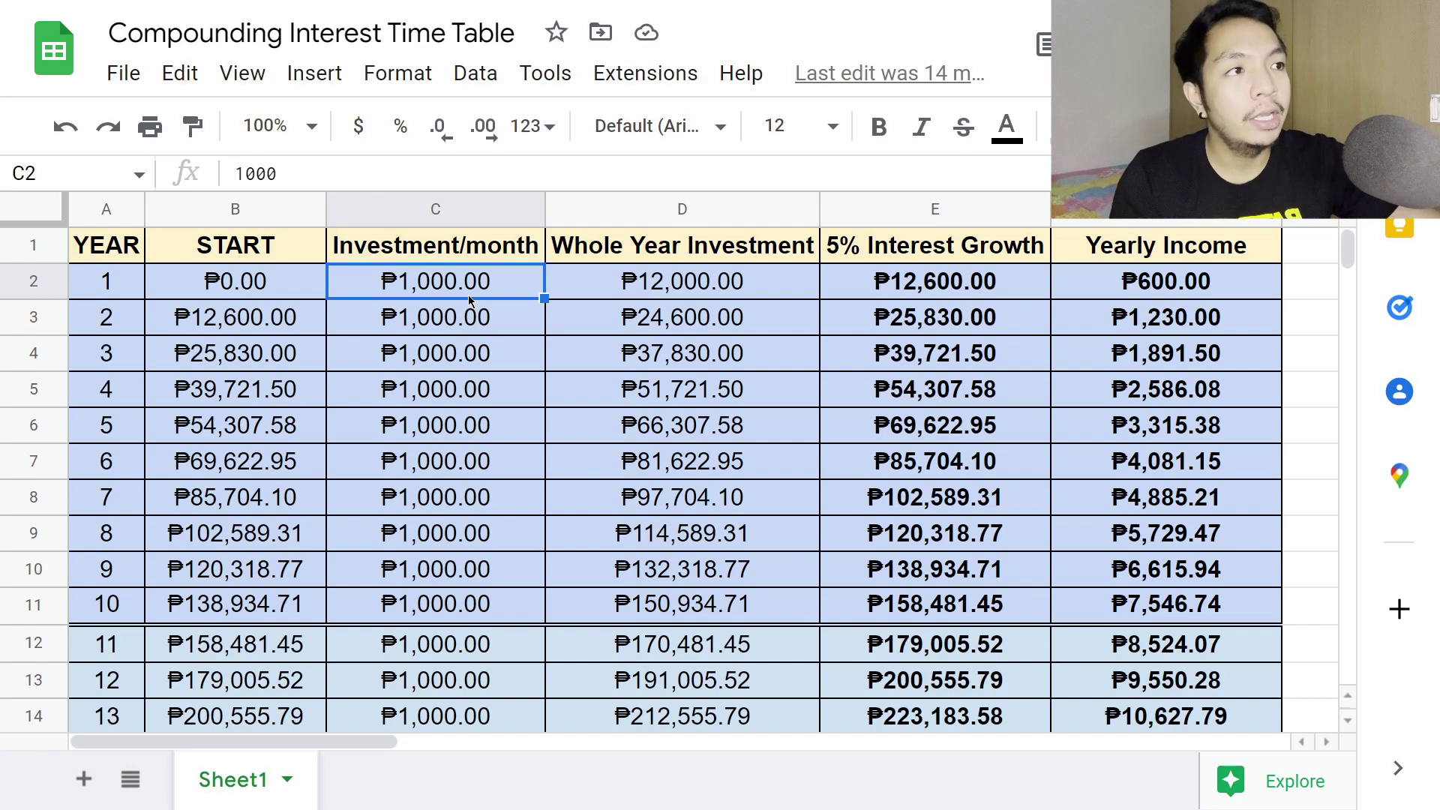
Examine the 5% Interest Growth and Yearly Income figures for year 1 and the projected growth through year 30
click(899, 250)
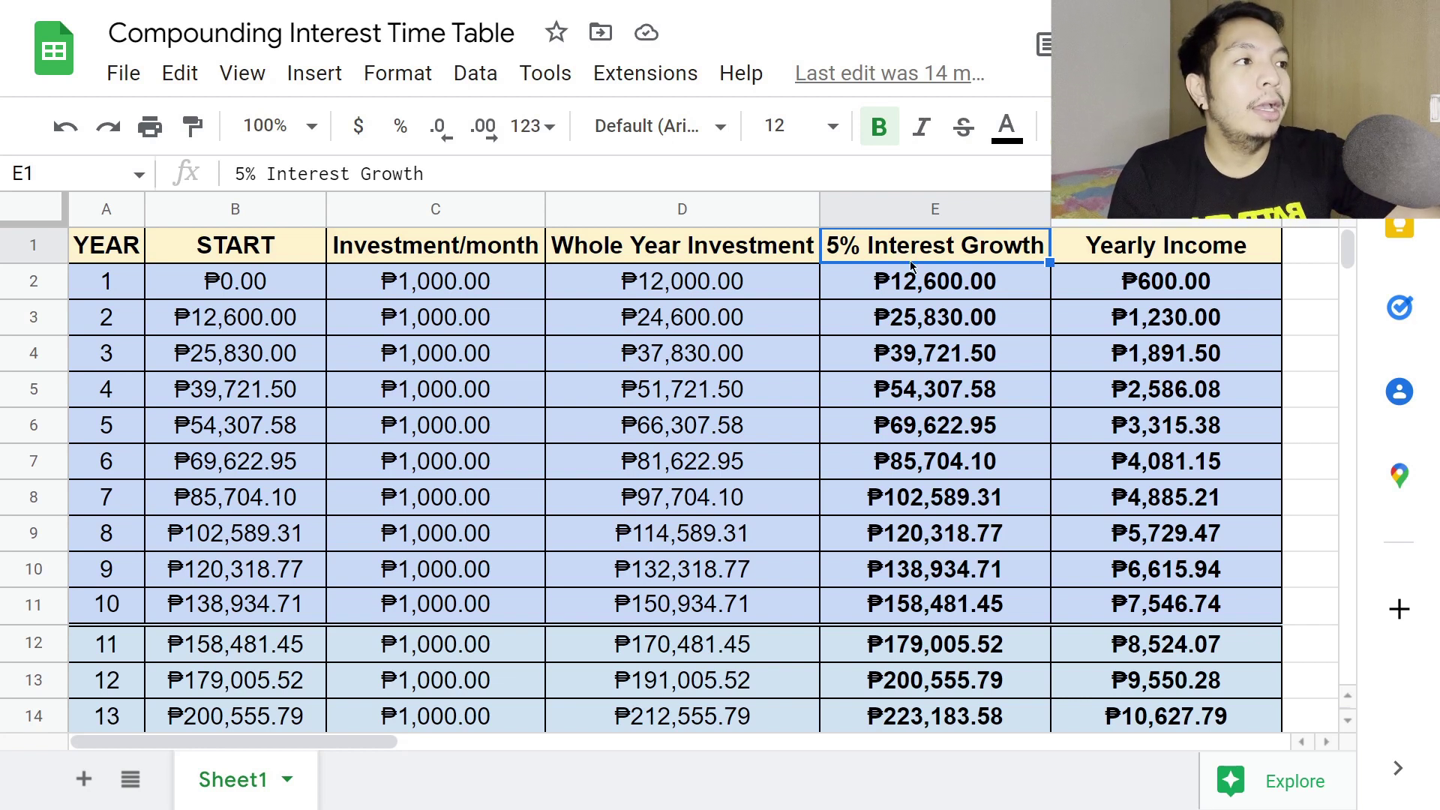
click(935, 293)
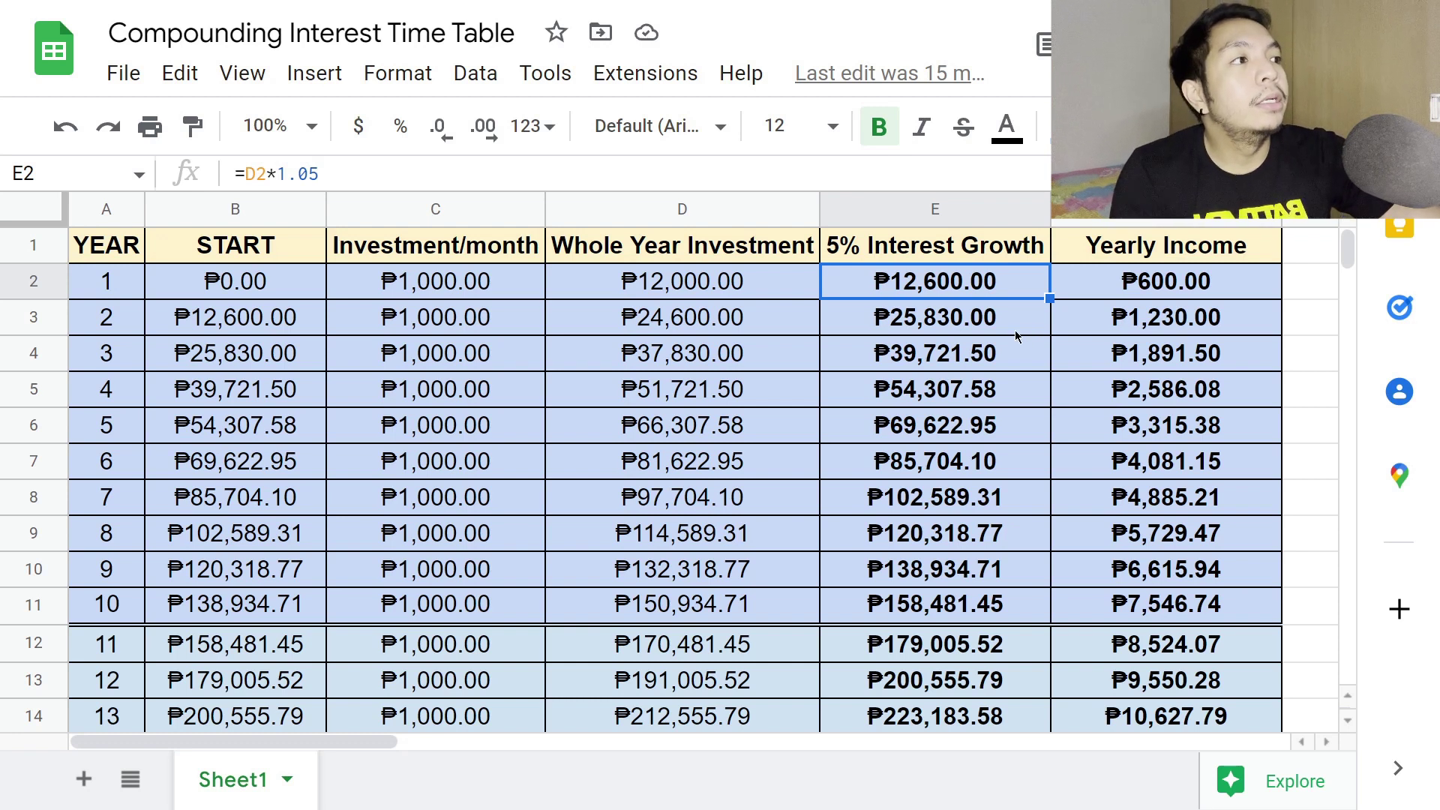
click(1132, 285)
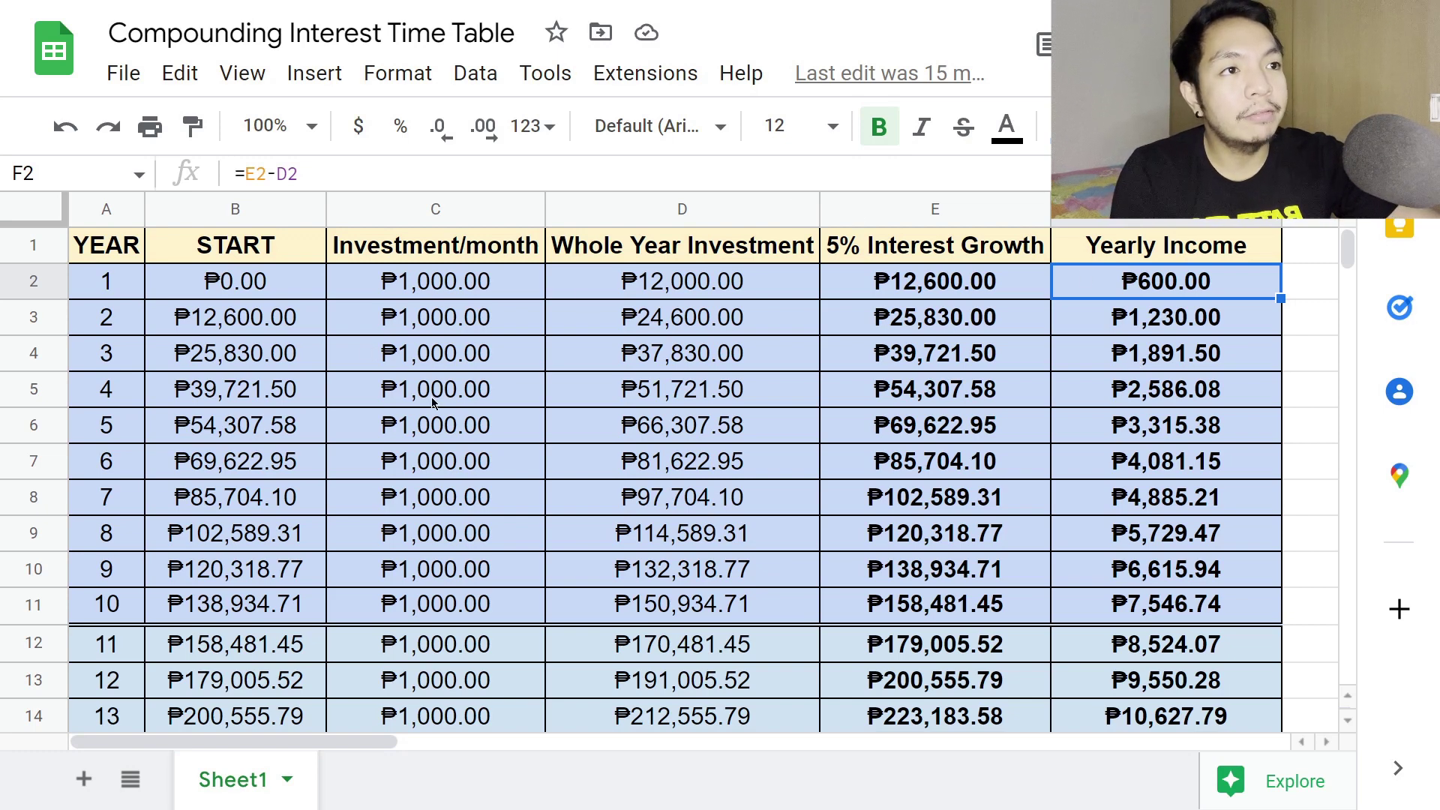
scroll(440, 367, down, 10)
scroll(408, 392, up, 10)
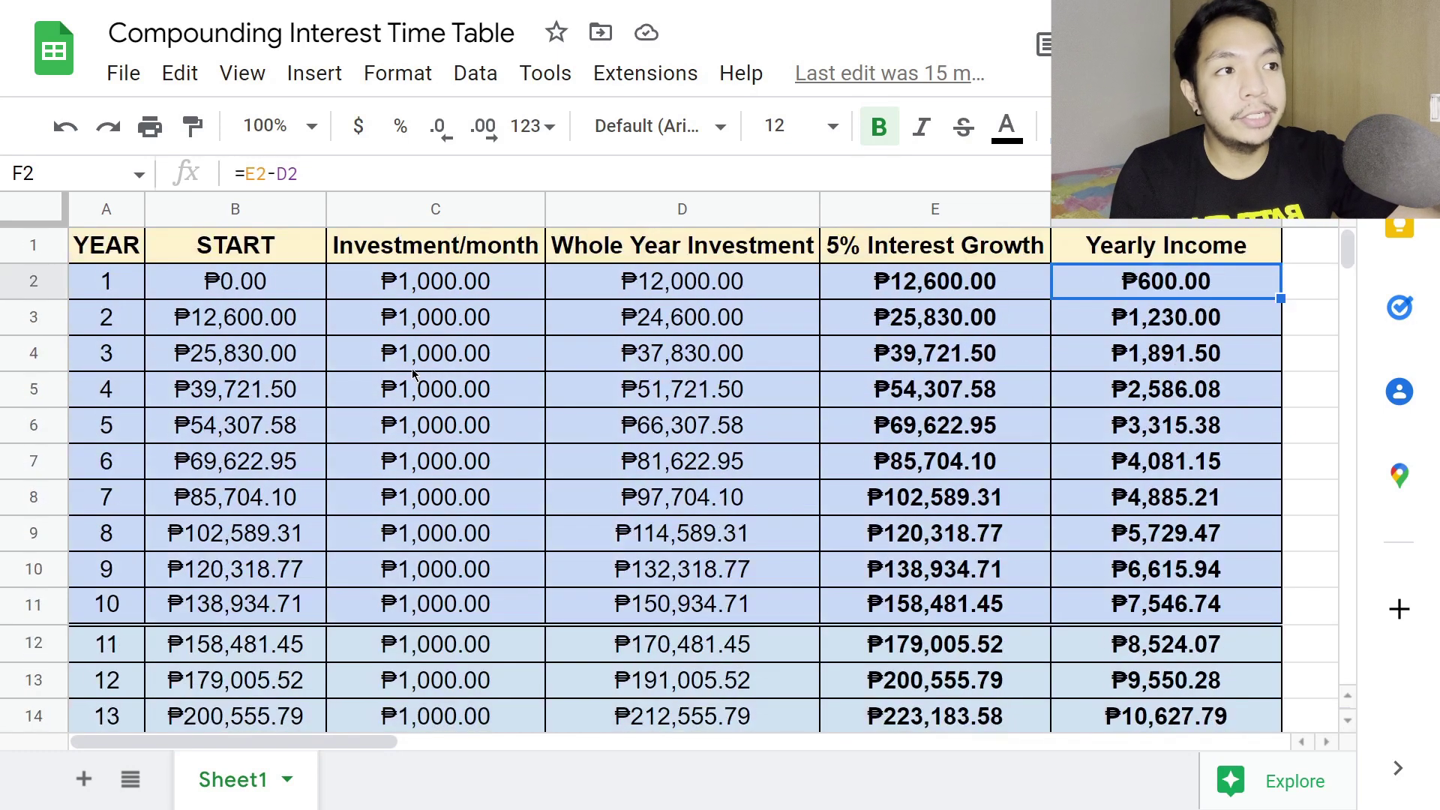
click(893, 259)
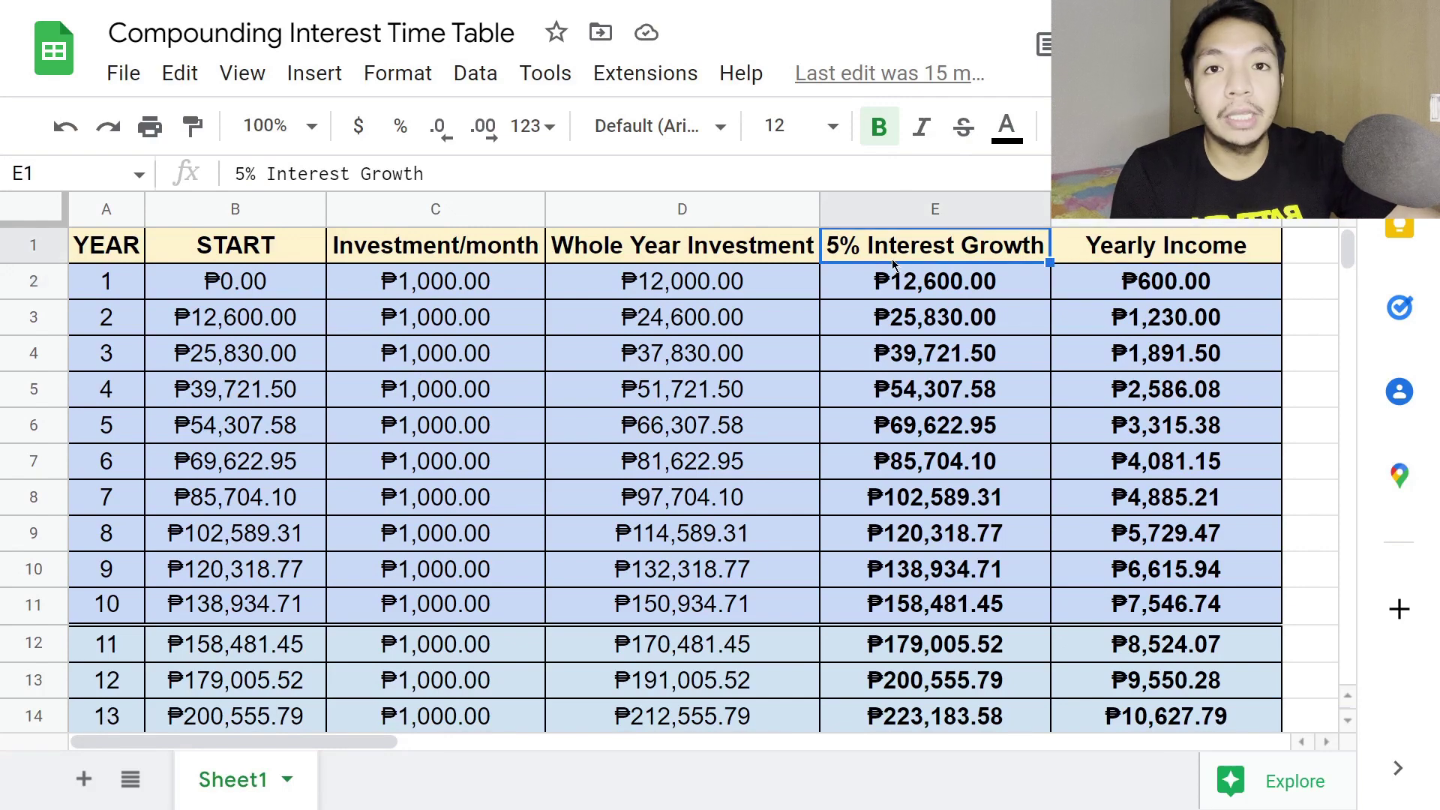
scroll(957, 325, down, 7)
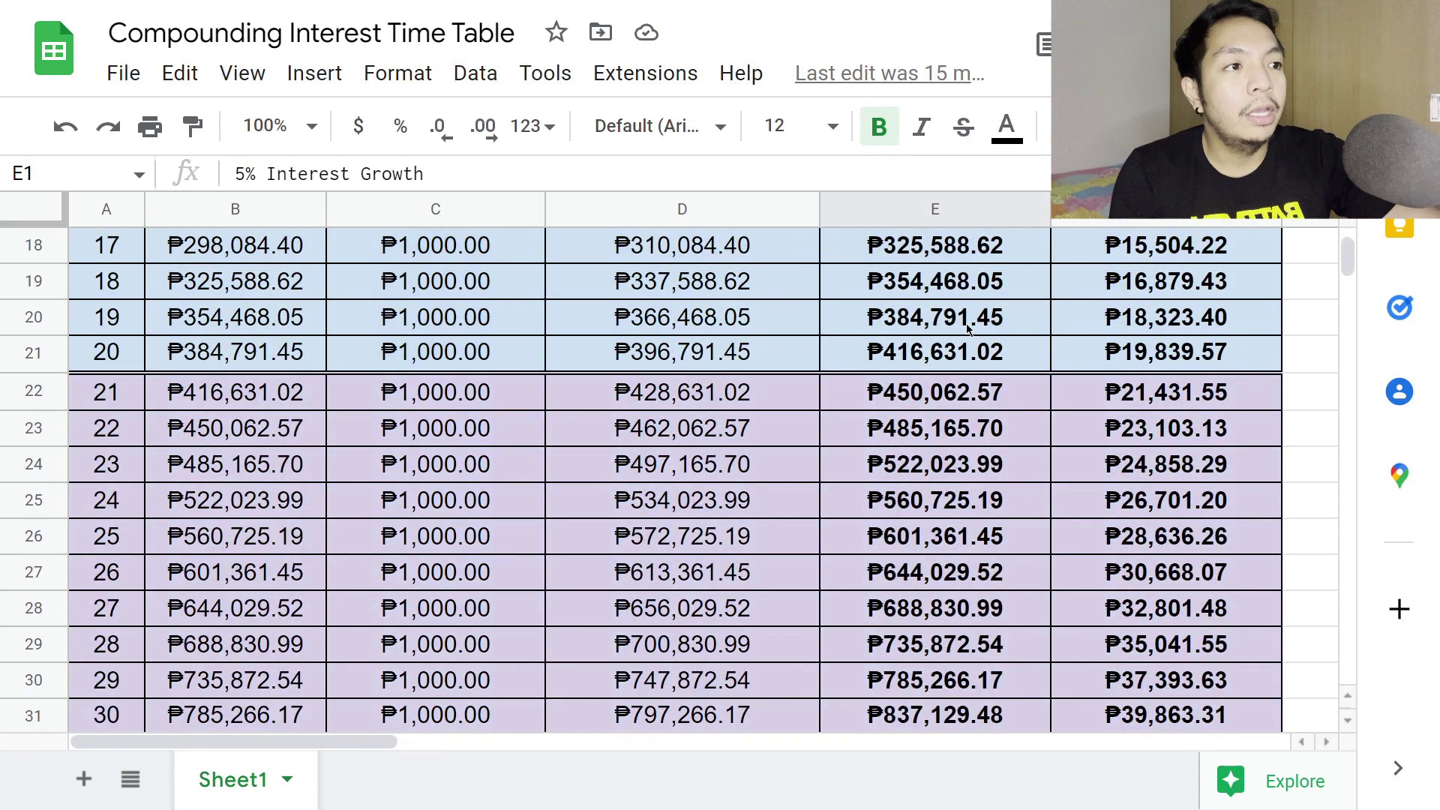
scroll(967, 328, down, 1)
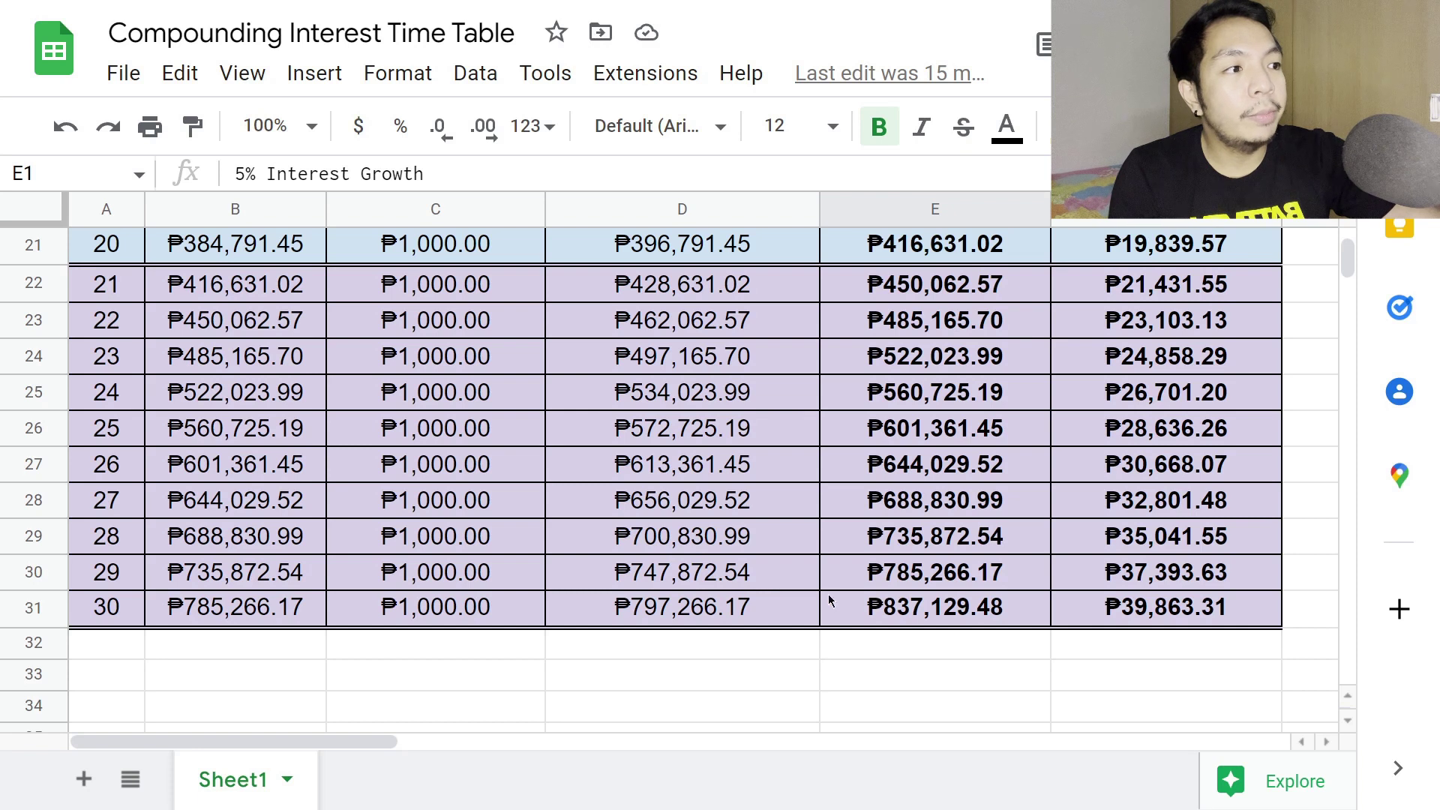
click(938, 606)
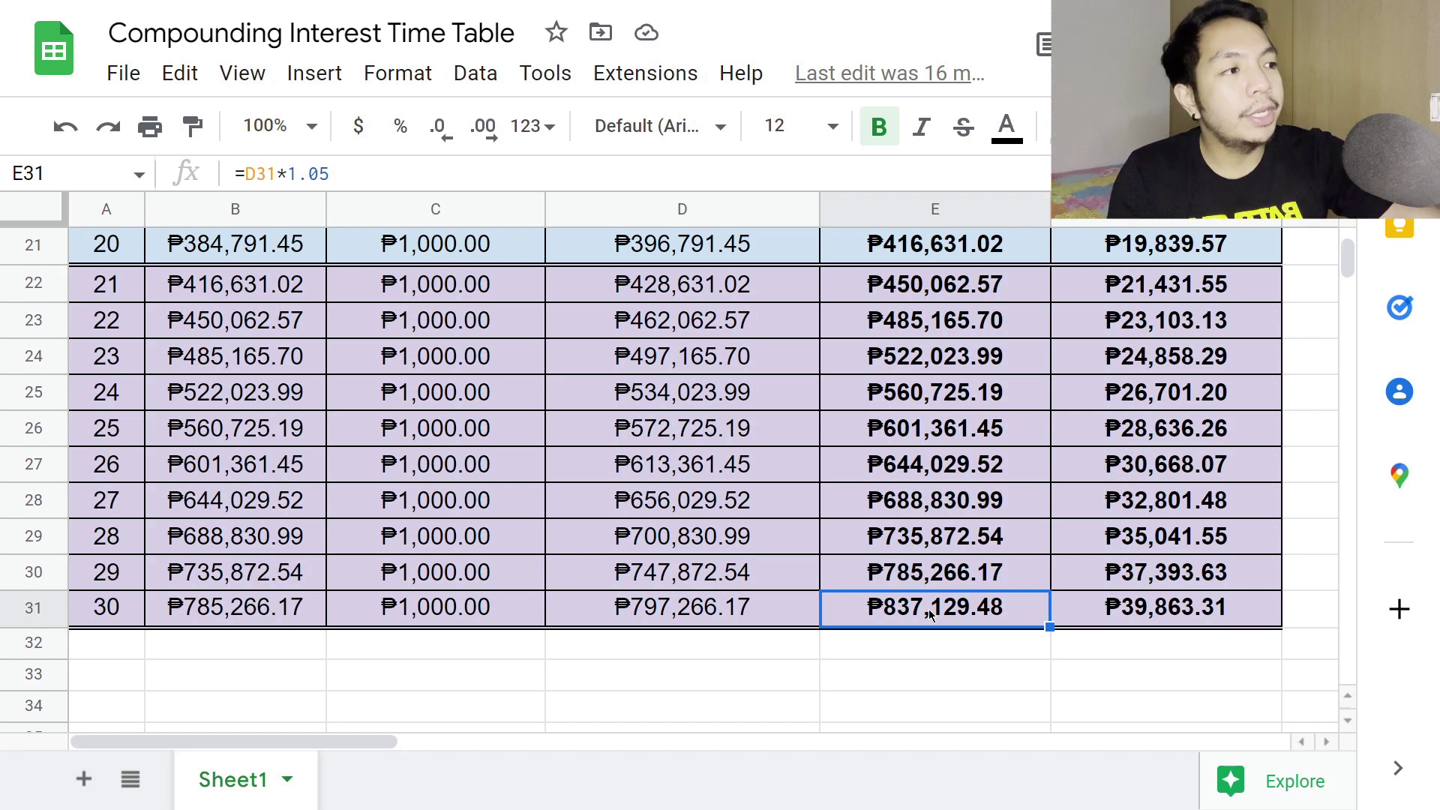
scroll(825, 540, up, 10)
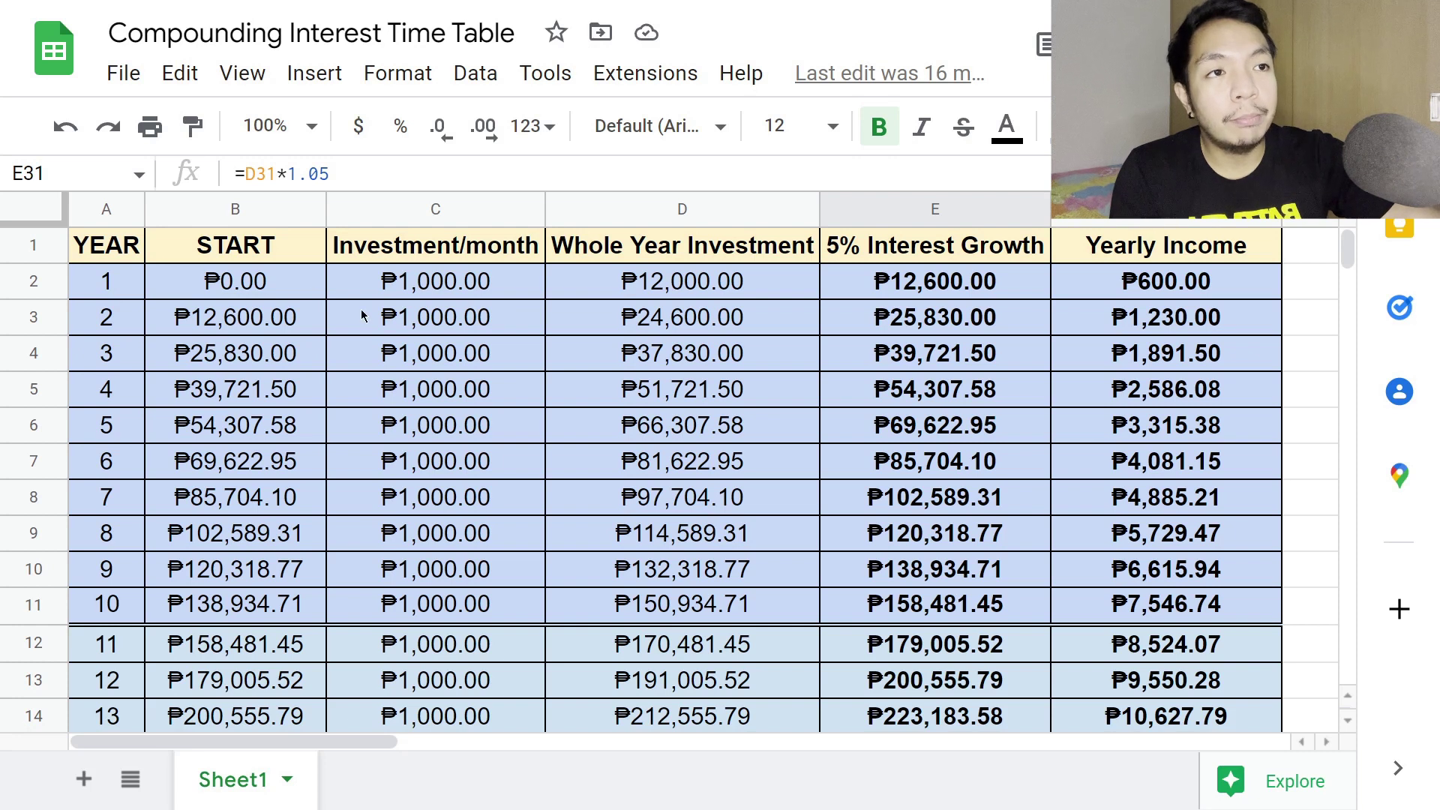
Set the monthly investment for year 6 in cell C7 to 5000
click(112, 289)
click(108, 427)
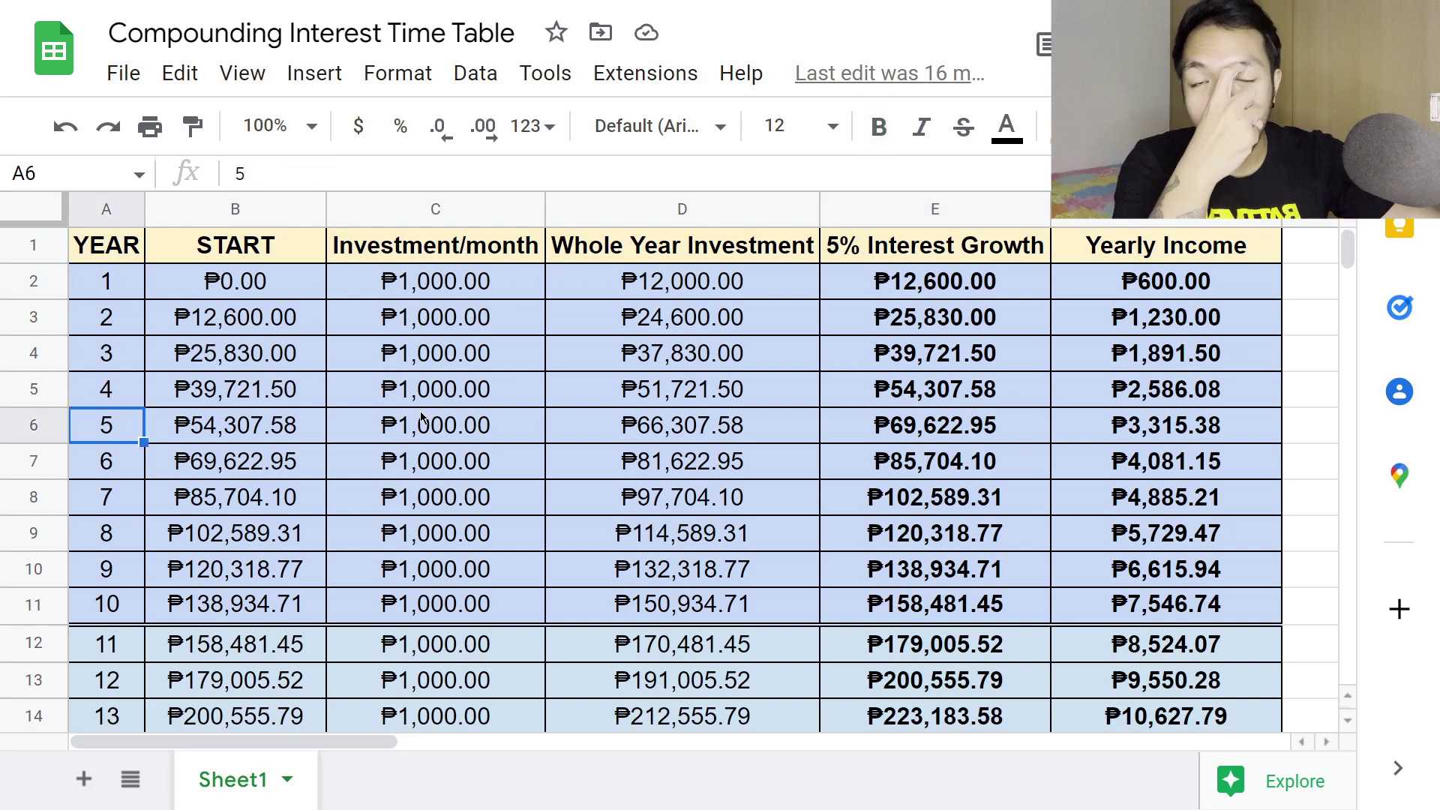
click(473, 429)
click(439, 465)
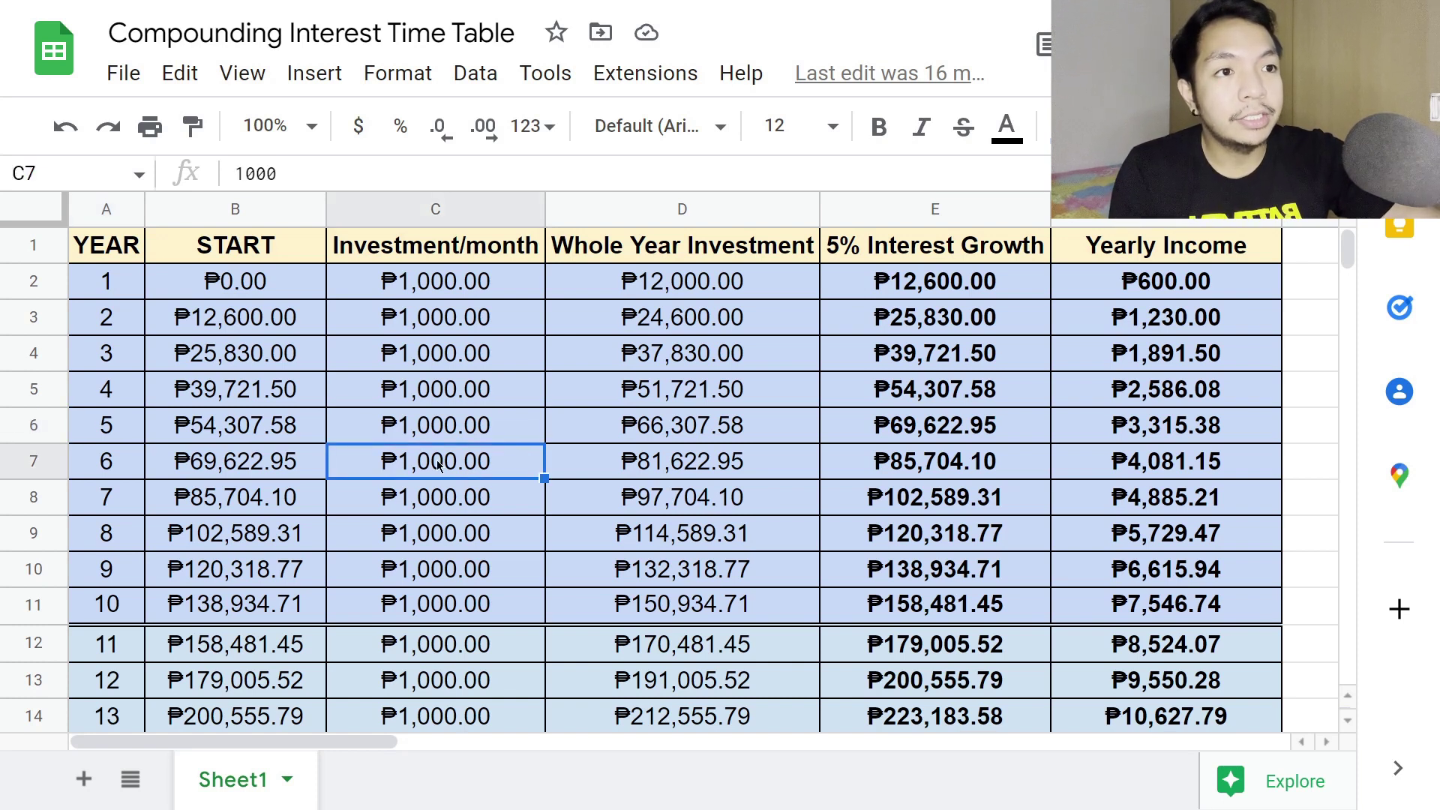
click(439, 599)
click(438, 474)
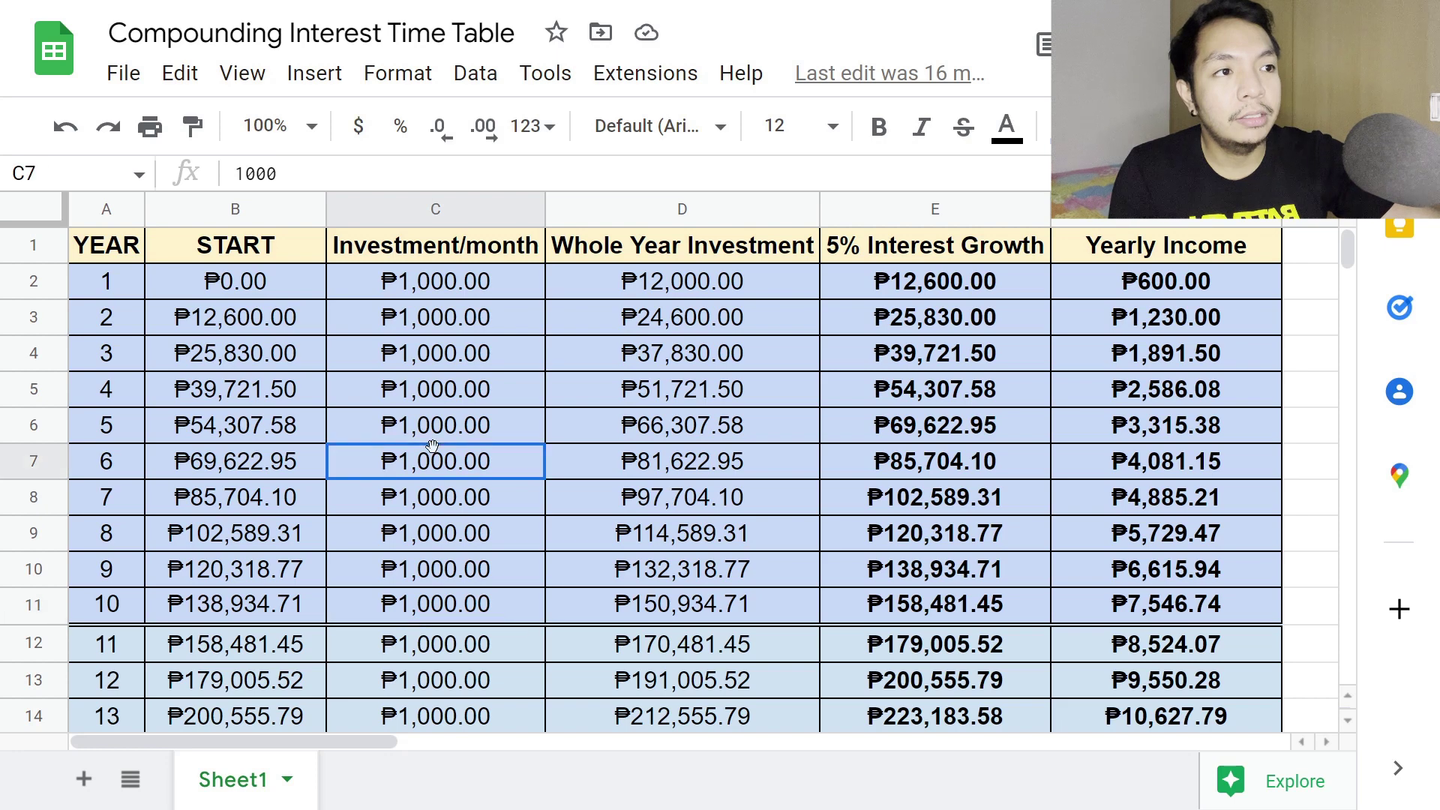
text(5)
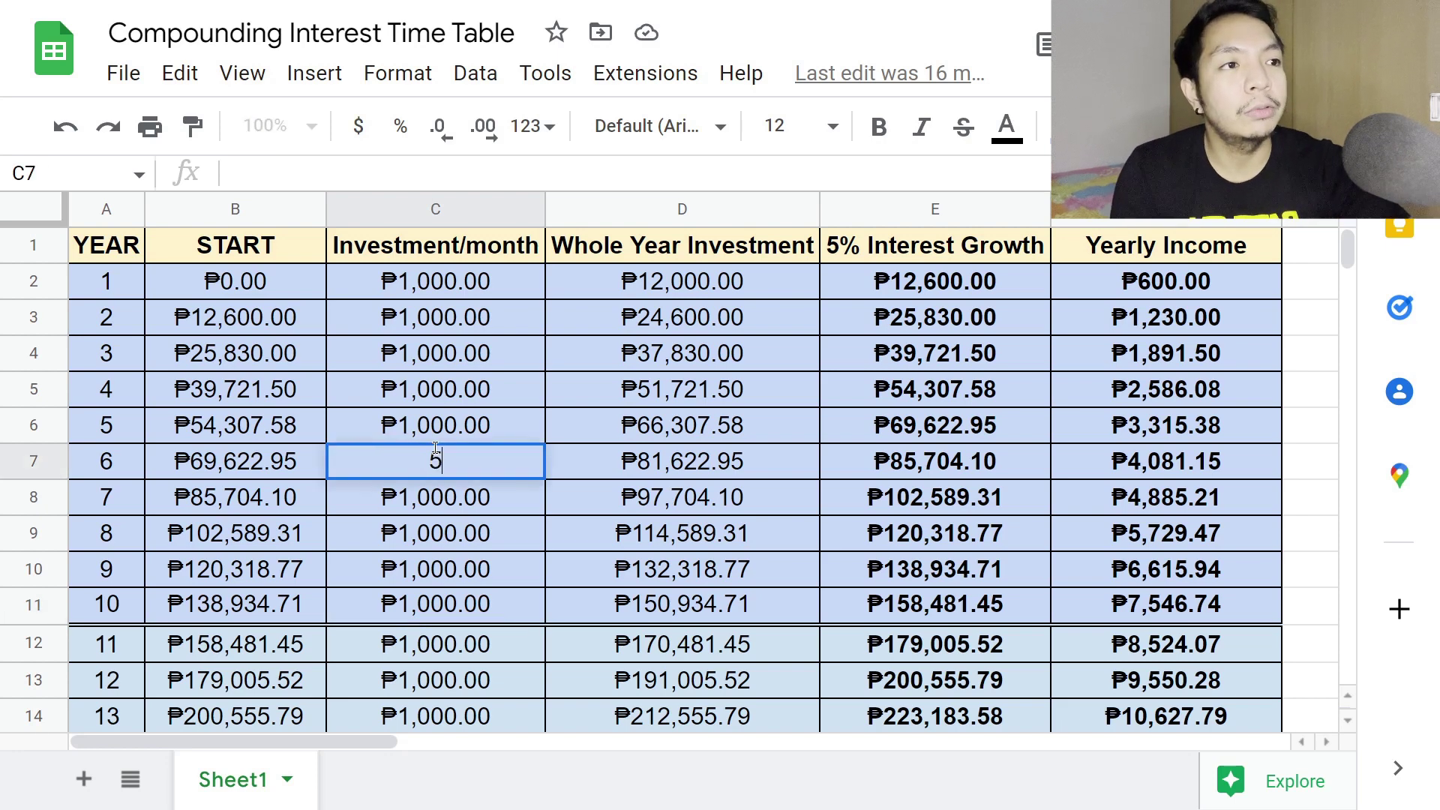
text(,00000)
key(Return)
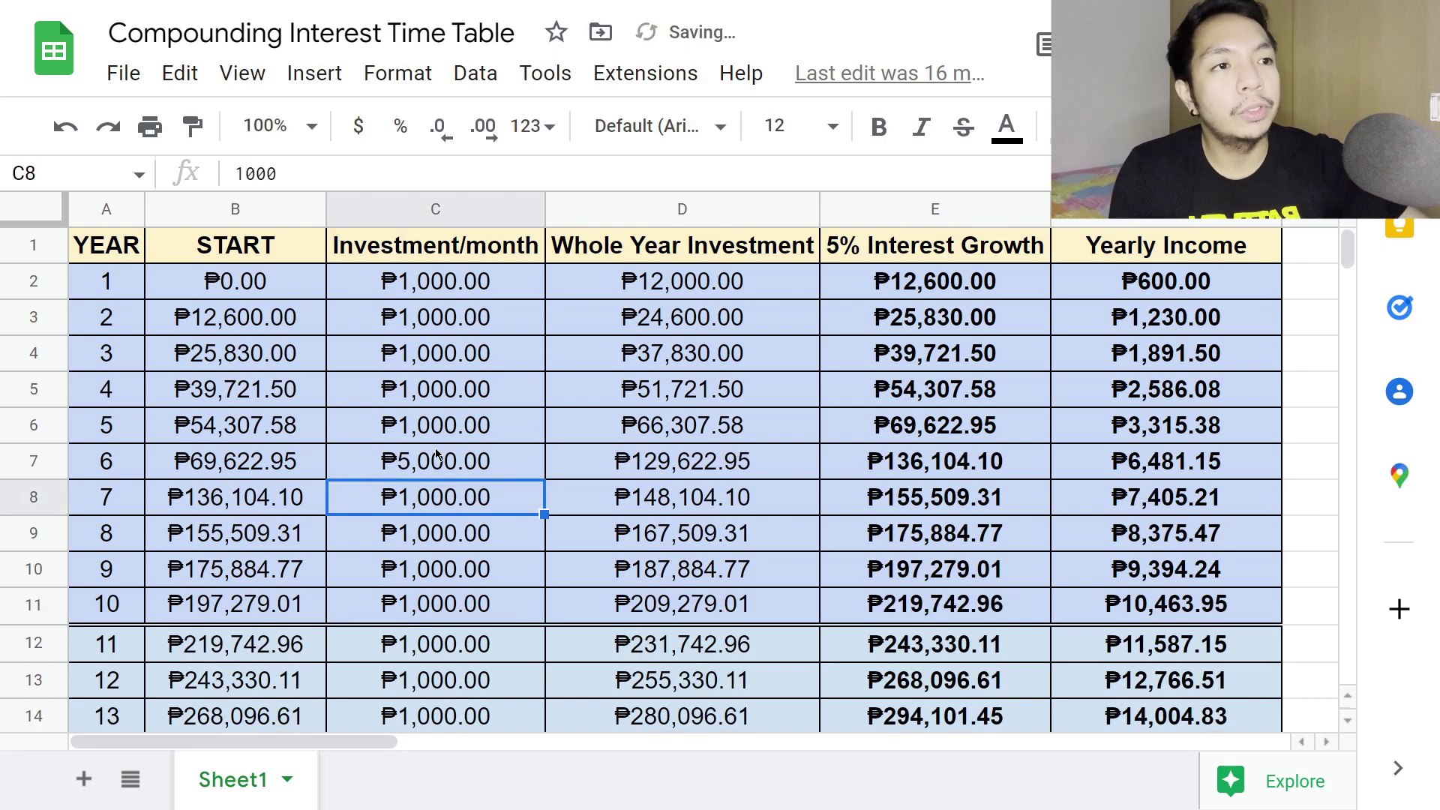
click(437, 456)
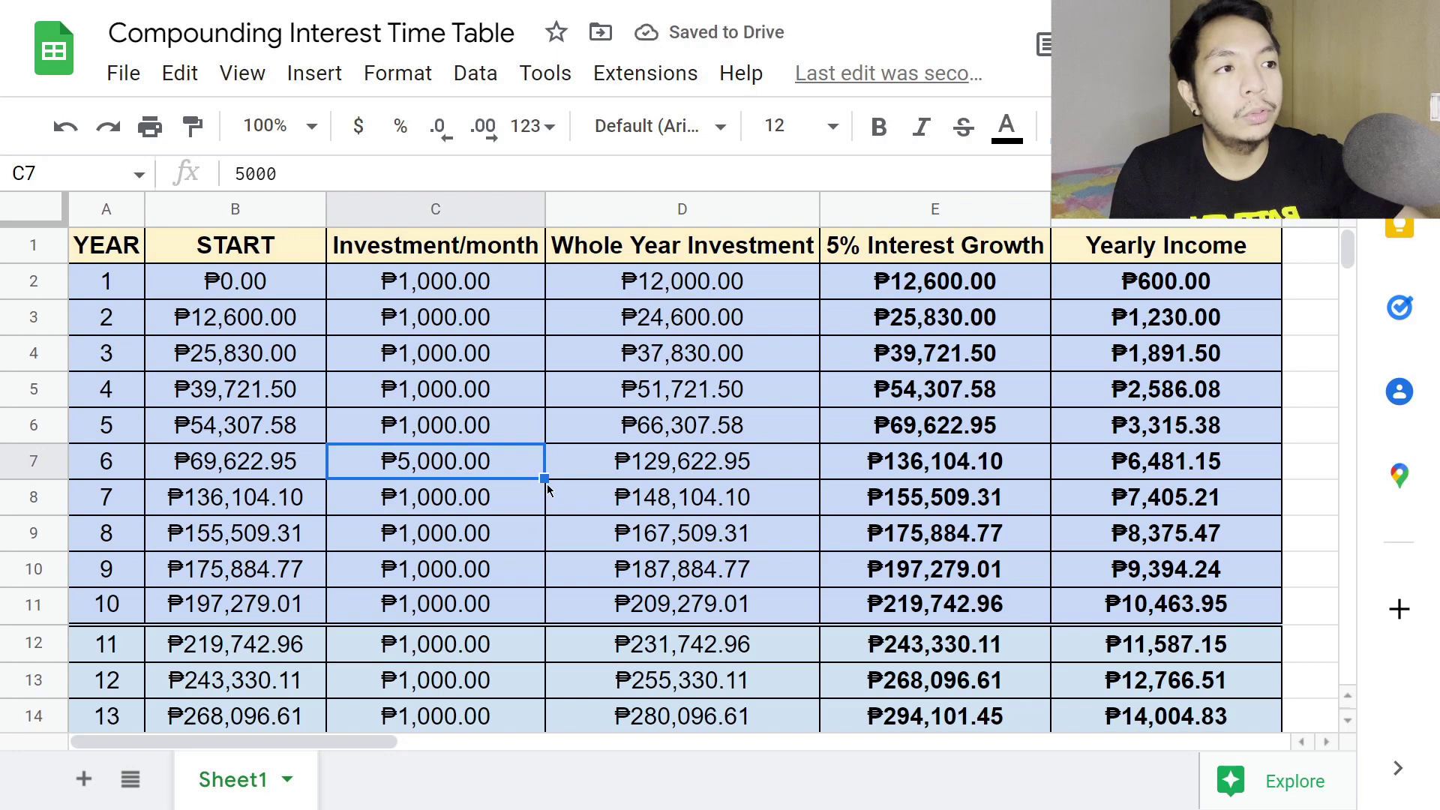
drag(544, 477, 532, 600)
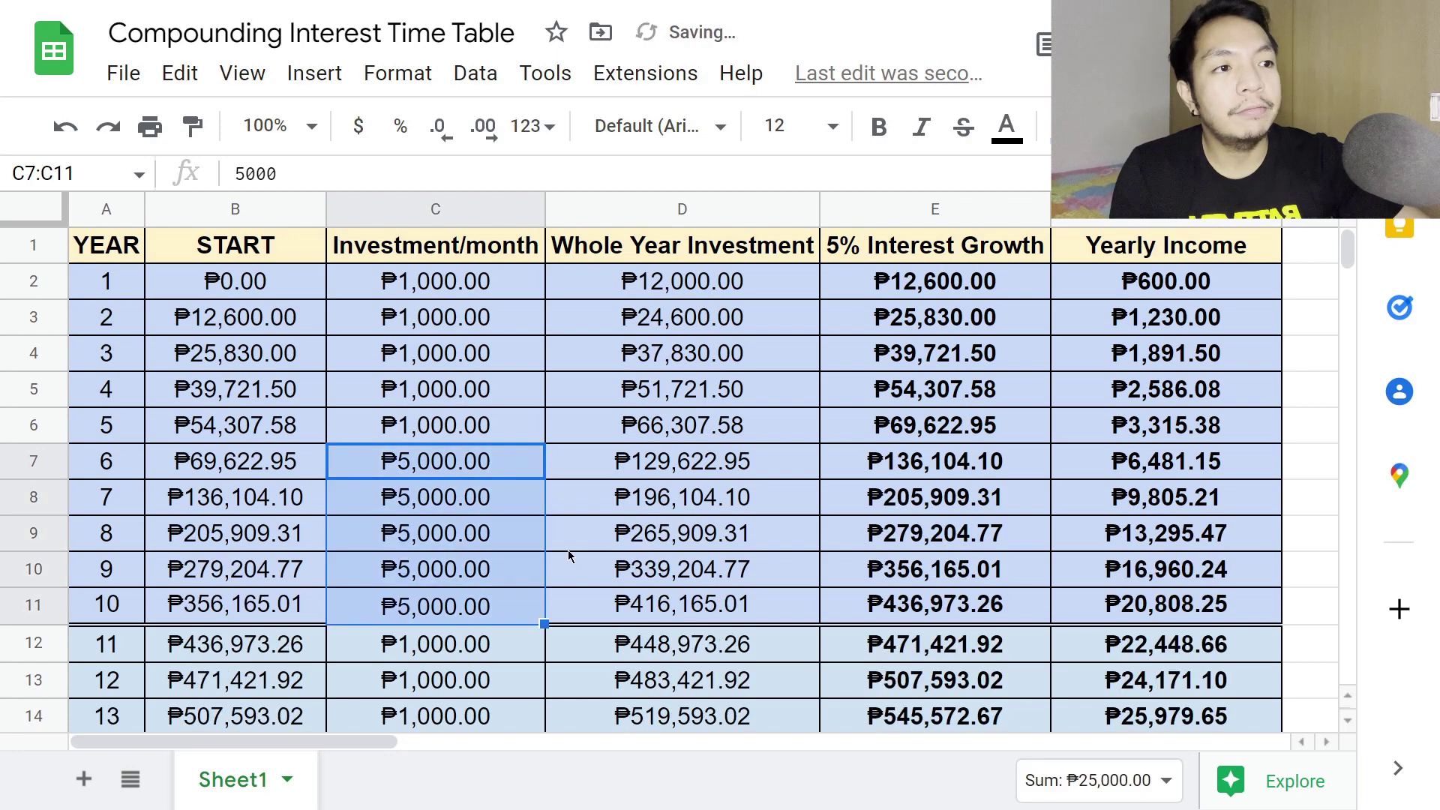
key(ctrl+z)
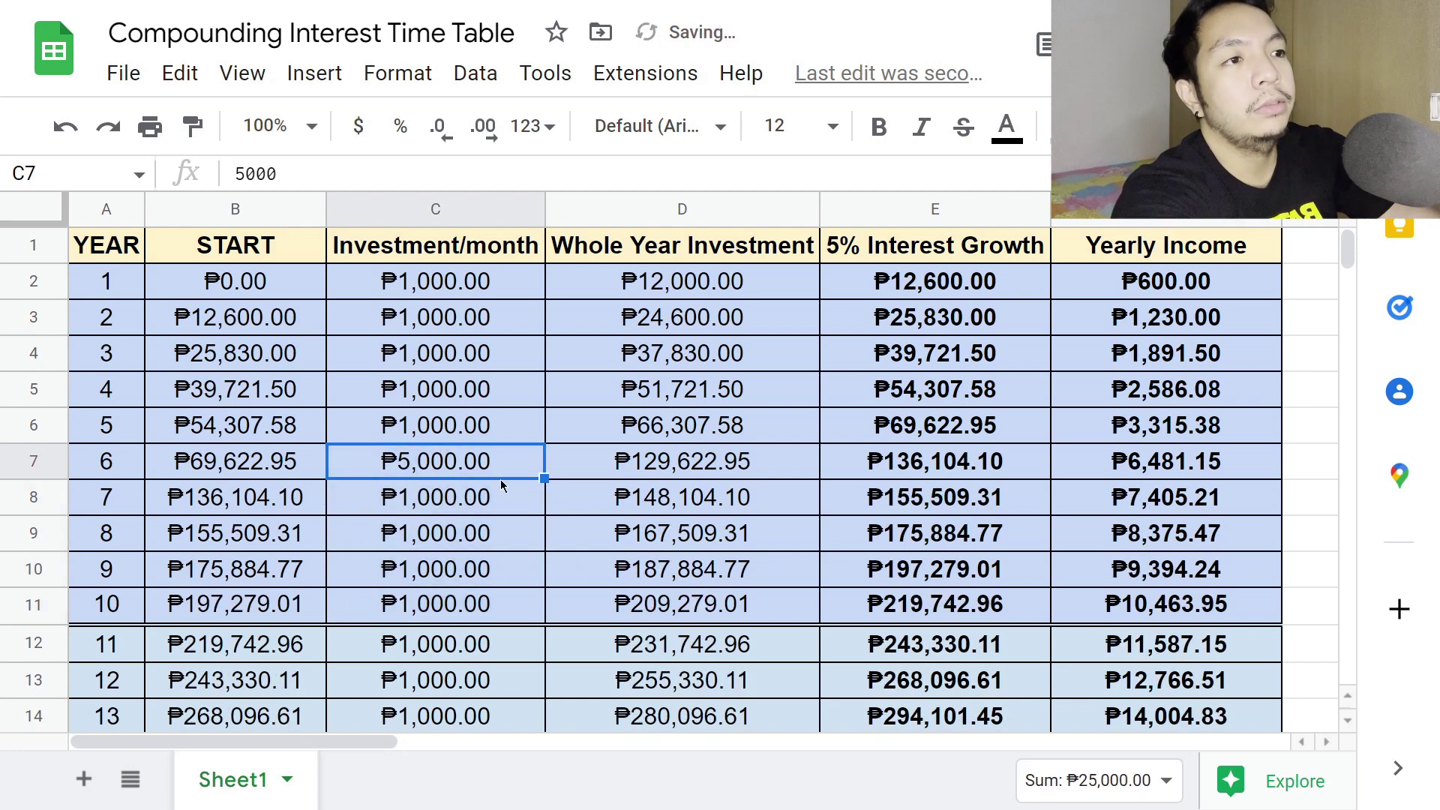
Copy the year 6 monthly investment from C7 into C8:C11 for years 7 through 10
key(ctrl+c)
drag(461, 502, 465, 604)
key(ctrl+v)
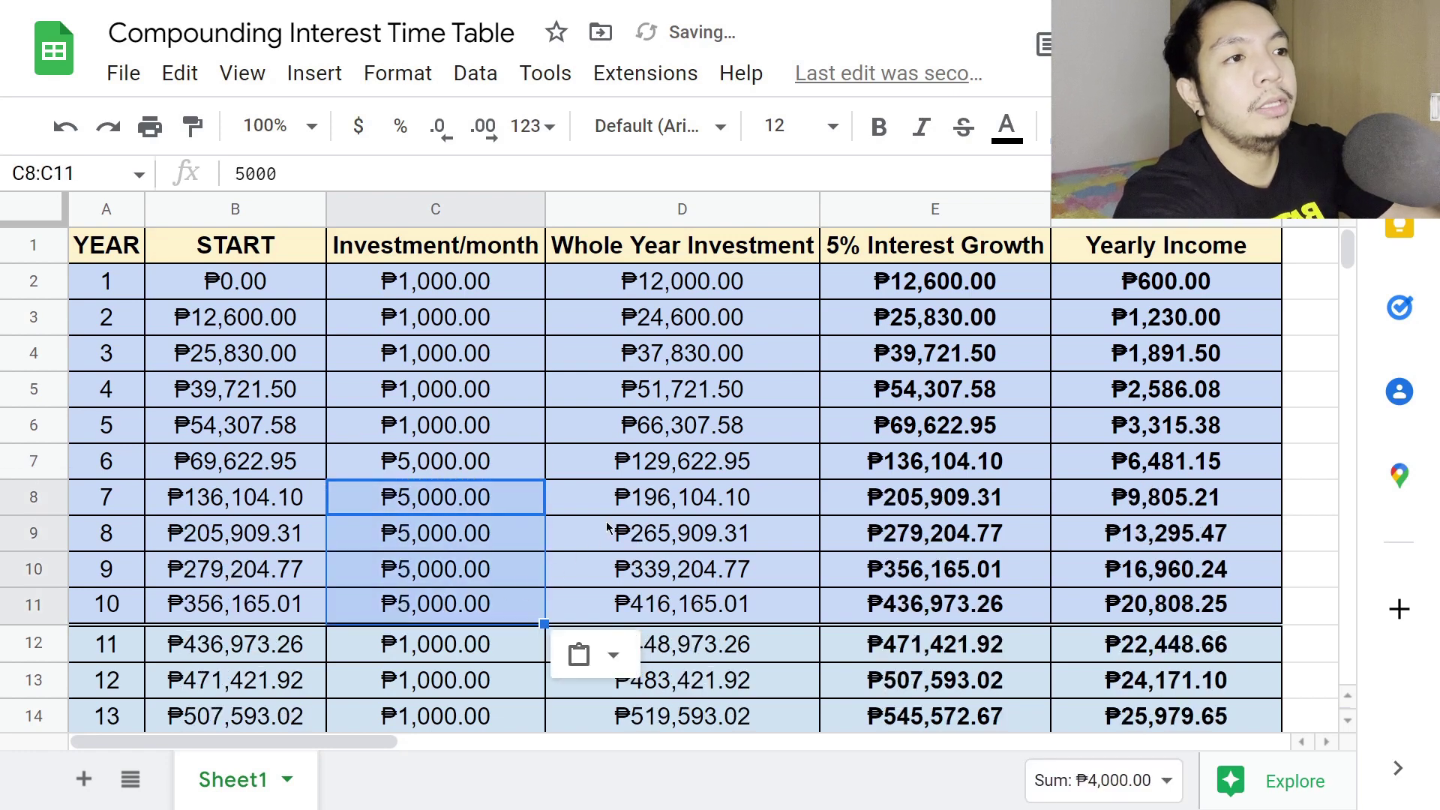
Review the increased monthly investments, the Yearly Income of years 1 to 10, and the projections for the remaining years
click(680, 483)
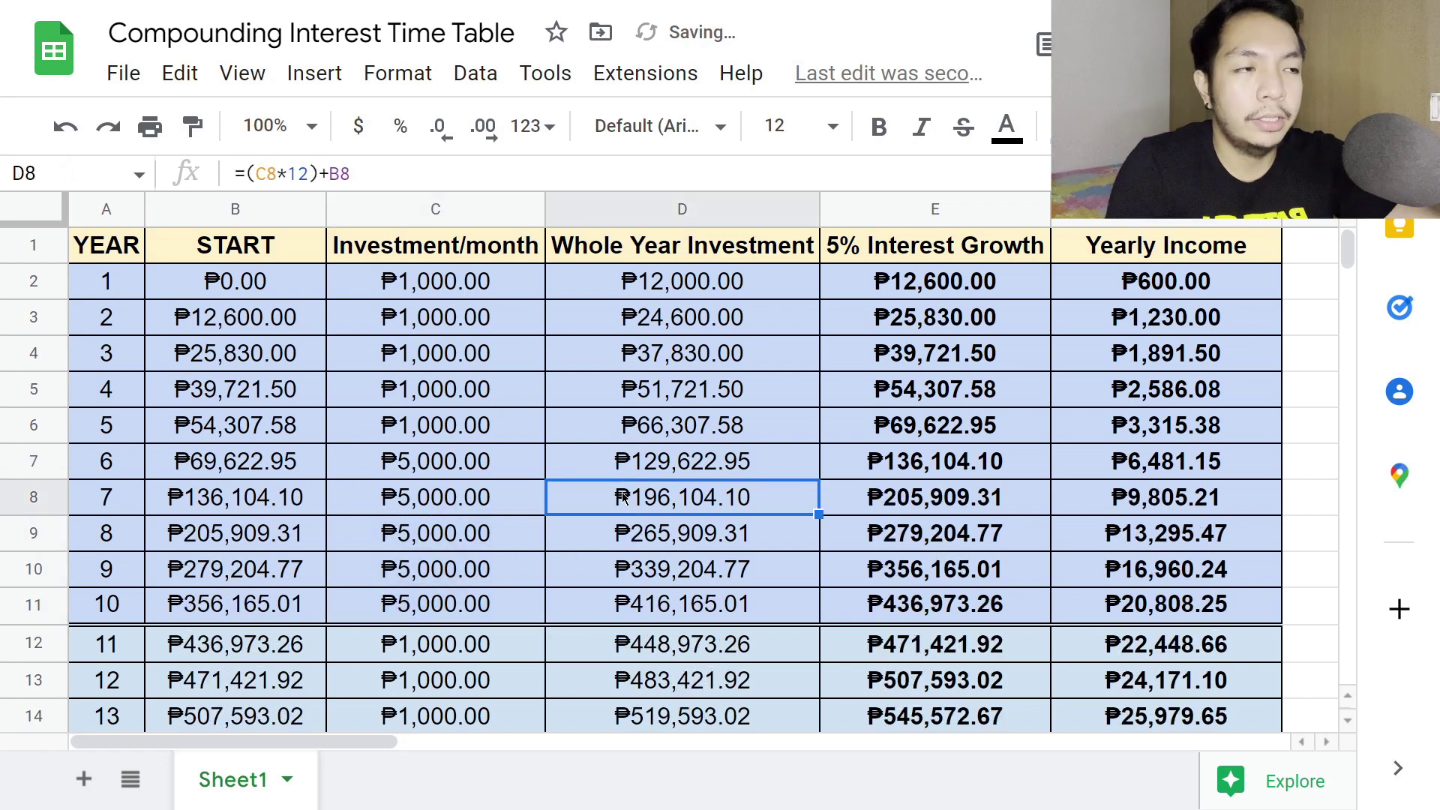
click(421, 473)
click(433, 600)
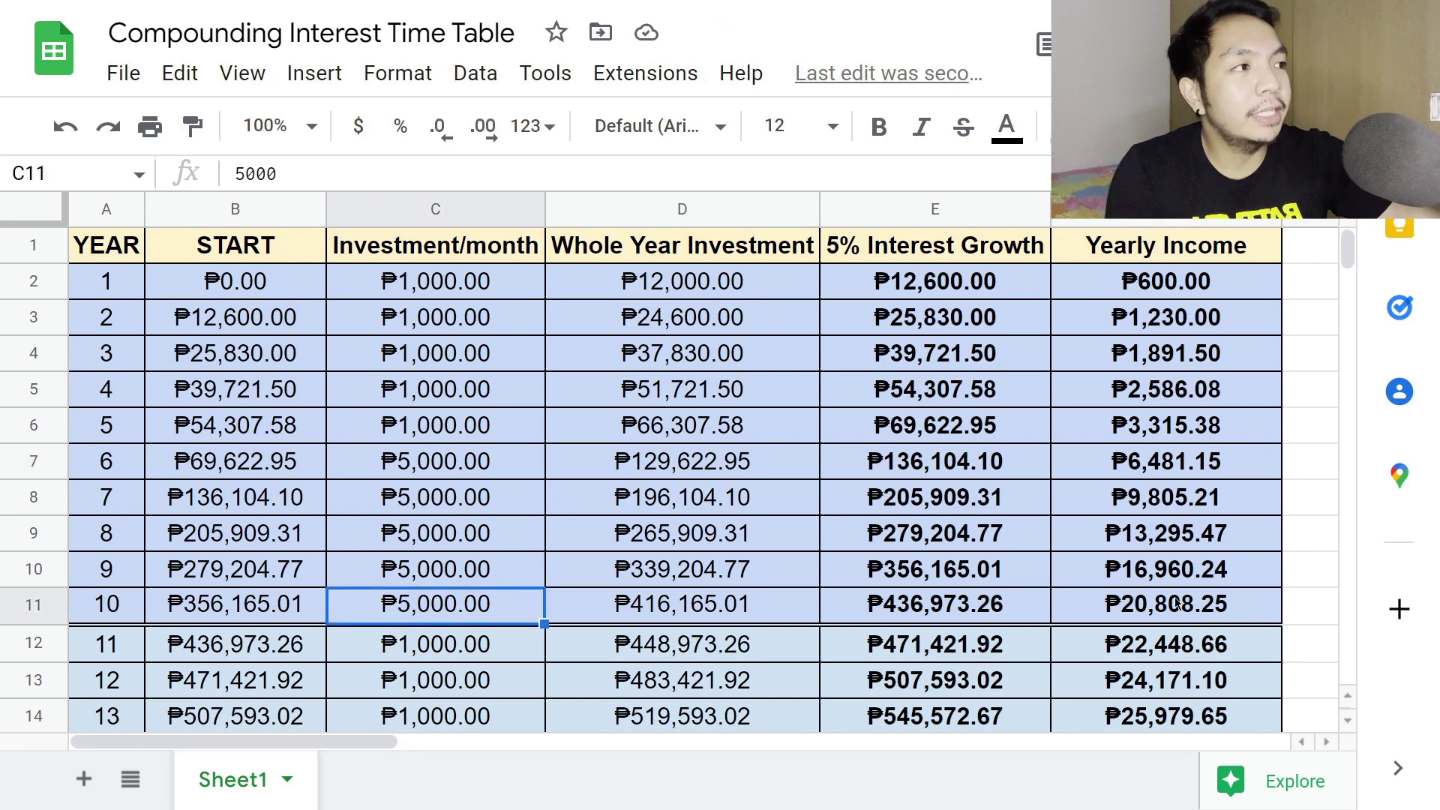
drag(1153, 248, 1156, 604)
scroll(604, 453, down, 5)
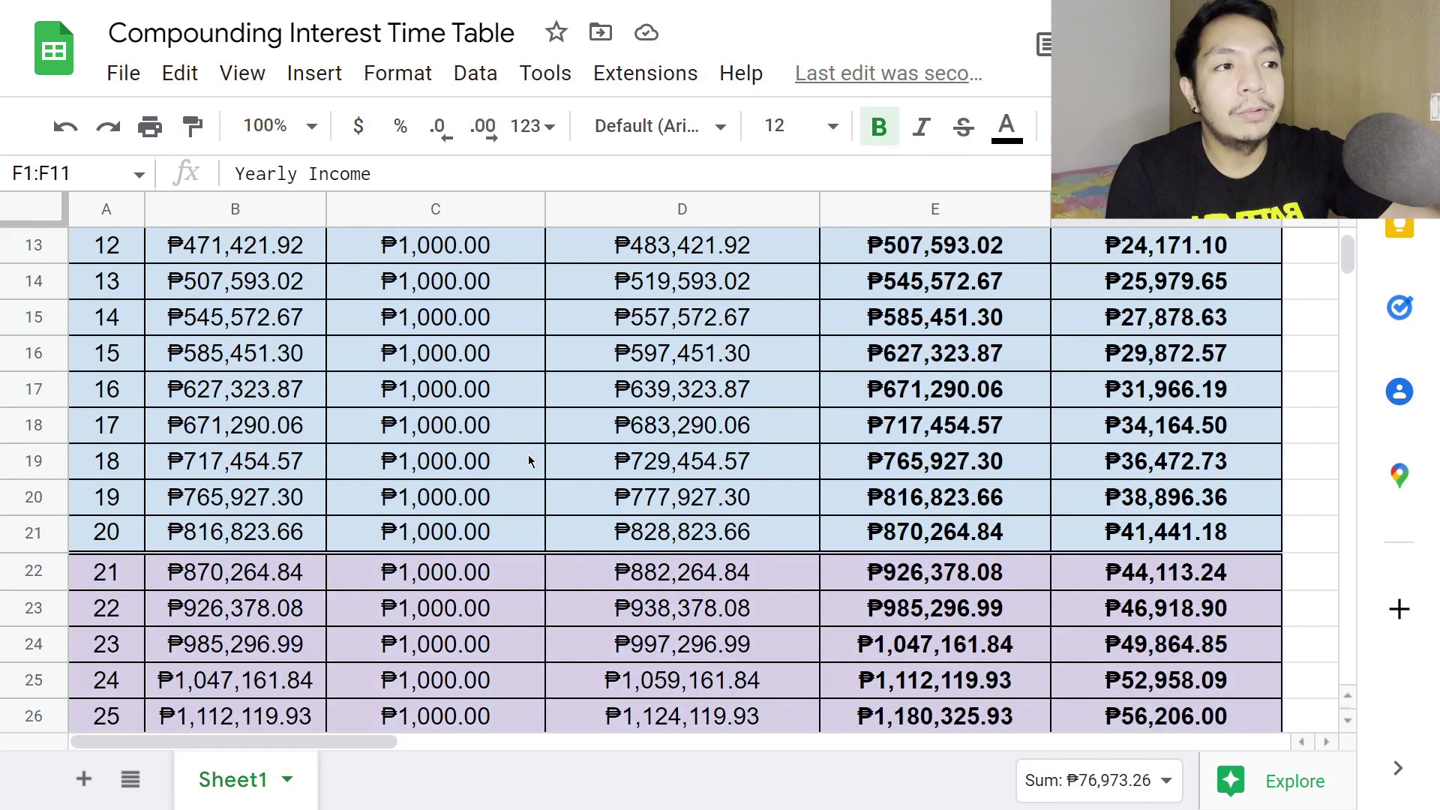
scroll(515, 451, down, 5)
scroll(499, 453, up, 10)
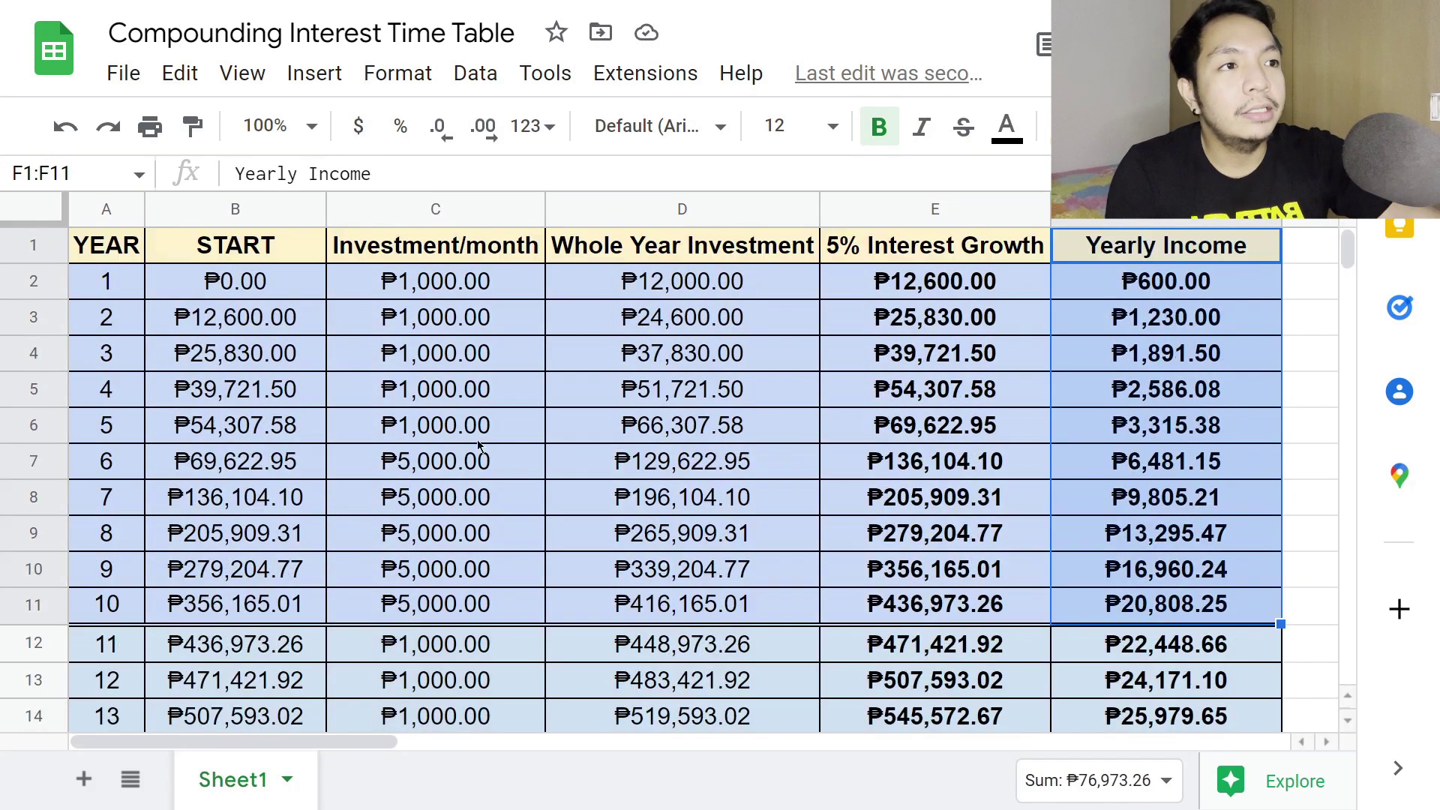
Set the year 11 monthly investment in C12 to 10000 and copy it into C13:C16 for years 12 through 15
scroll(460, 401, down, 4)
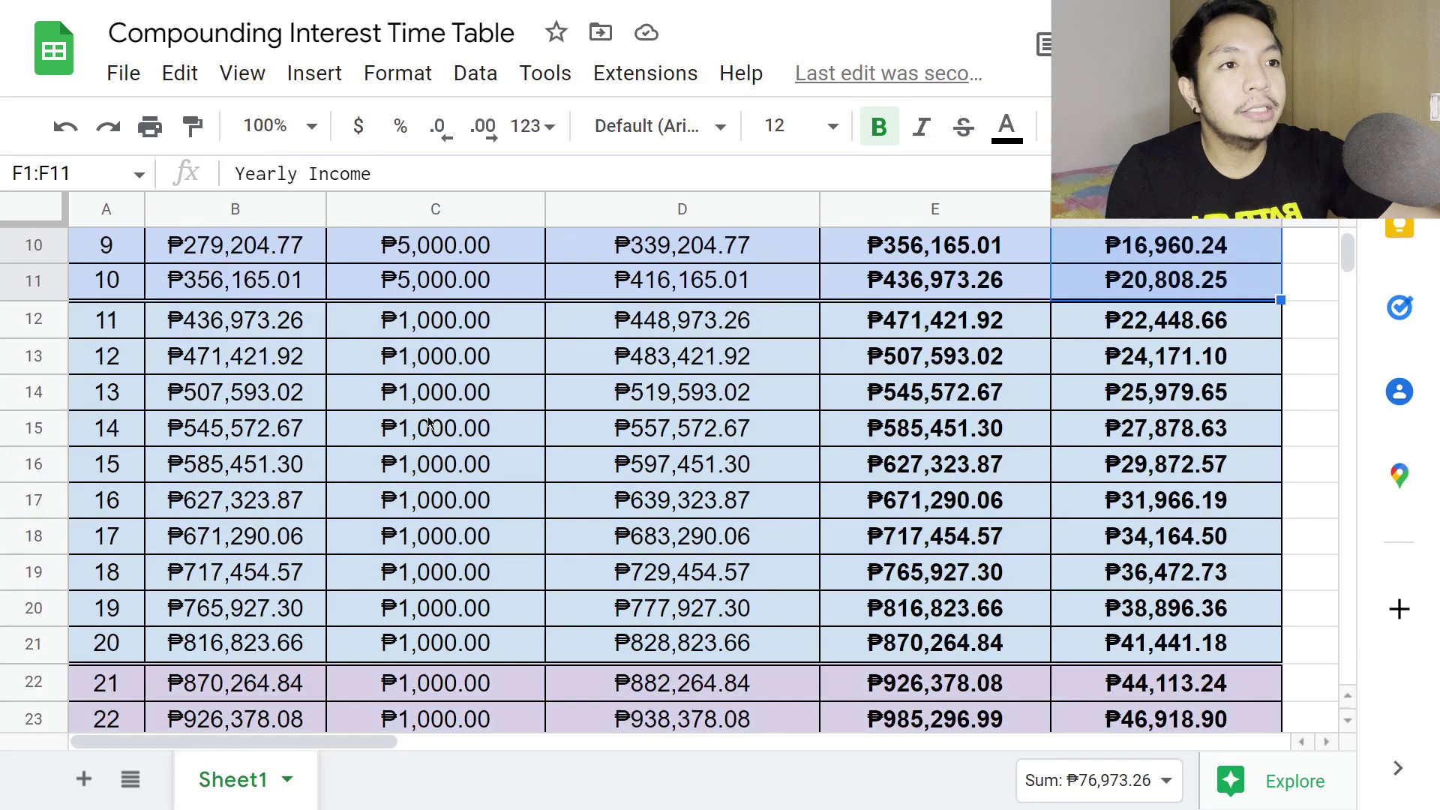
click(423, 330)
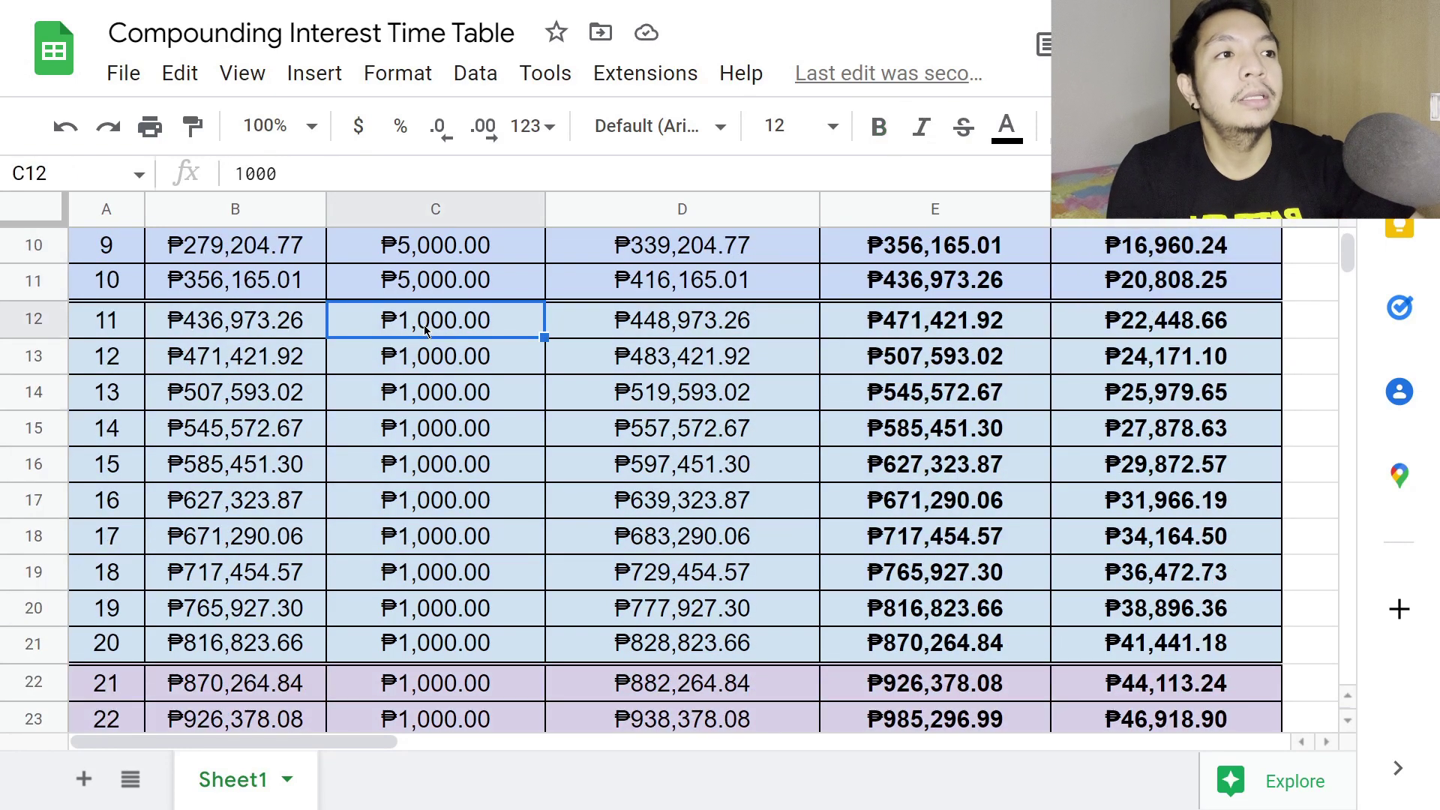
text(10000)
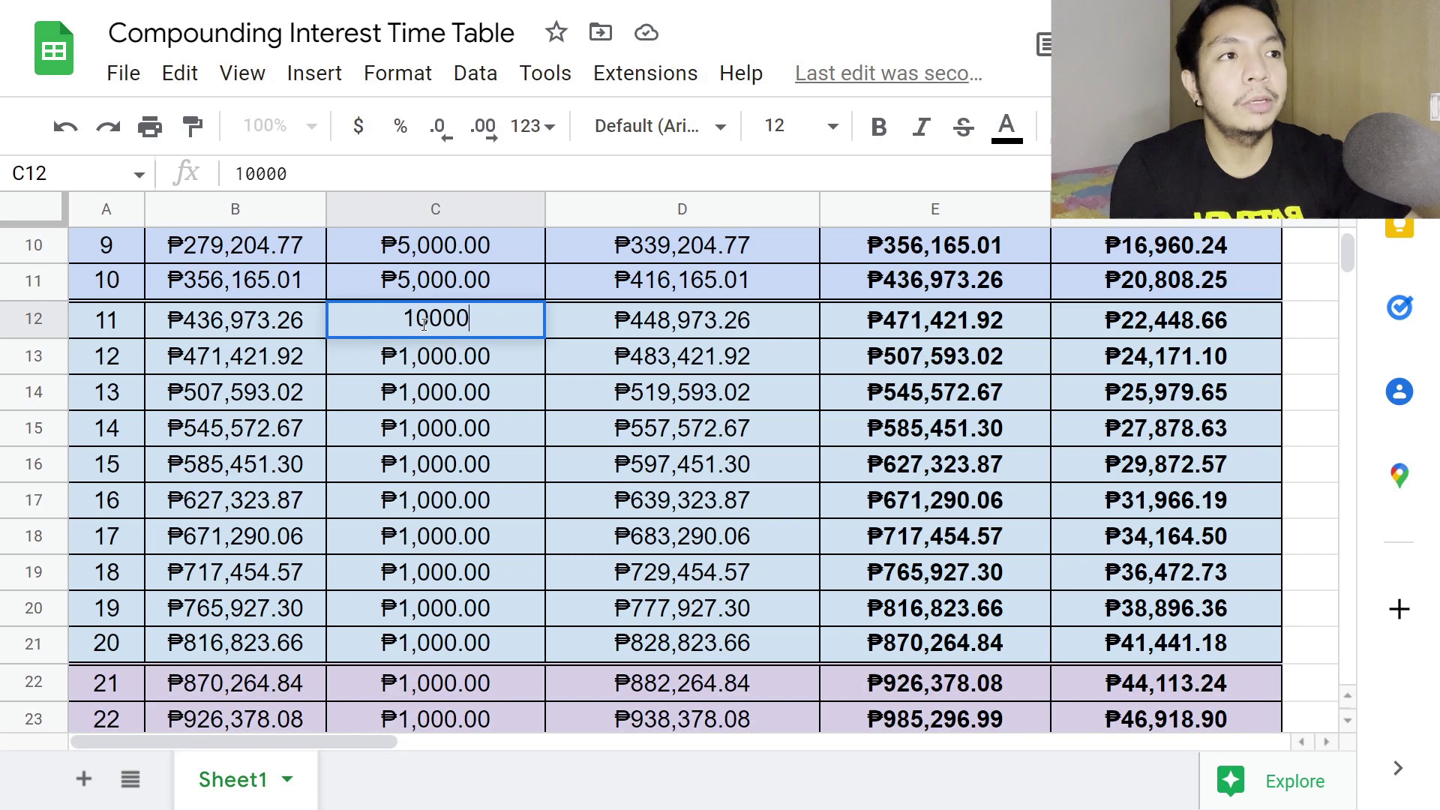
key(Return)
click(424, 326)
key(ctrl+c)
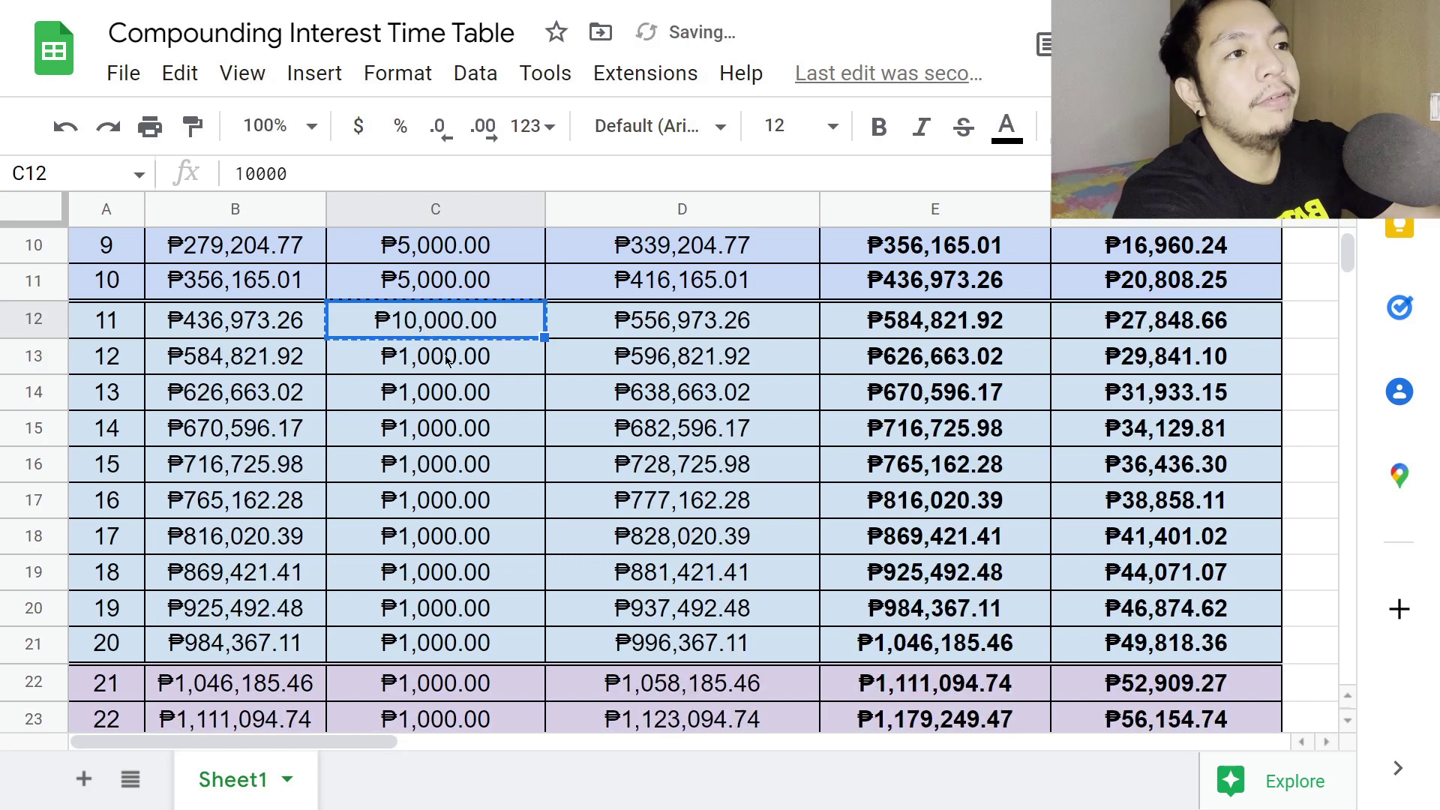
drag(441, 370, 491, 464)
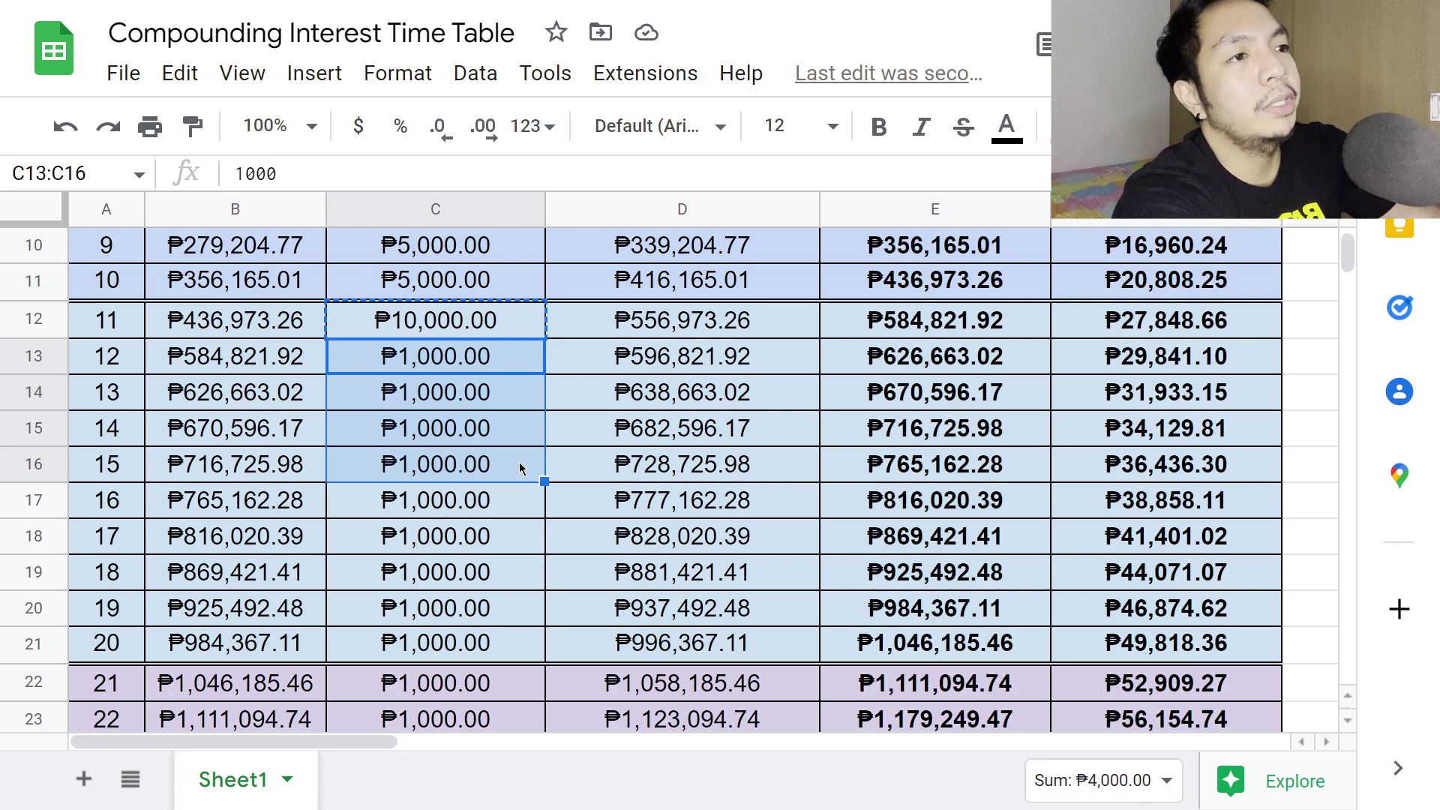
key(ctrl+v)
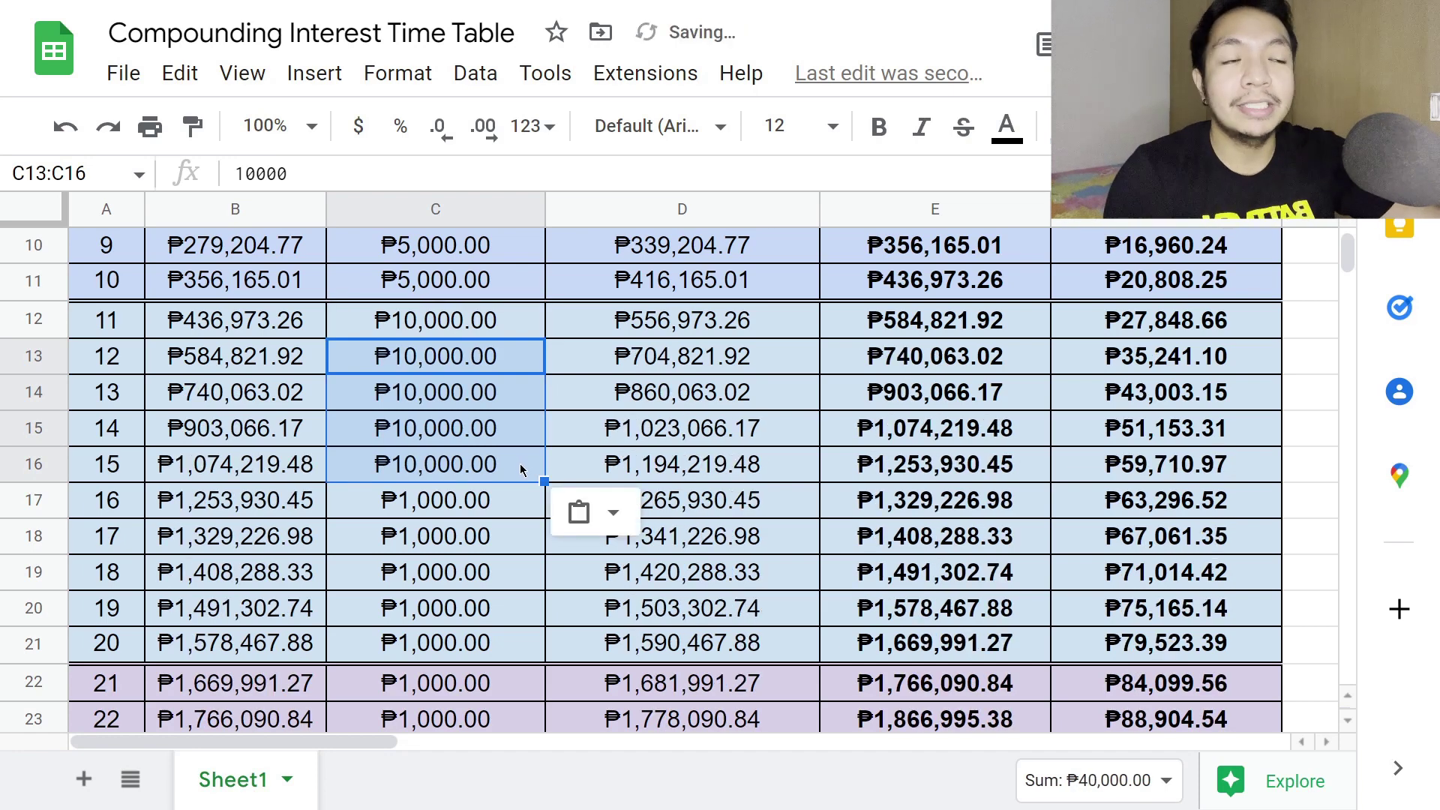
click(451, 330)
click(452, 364)
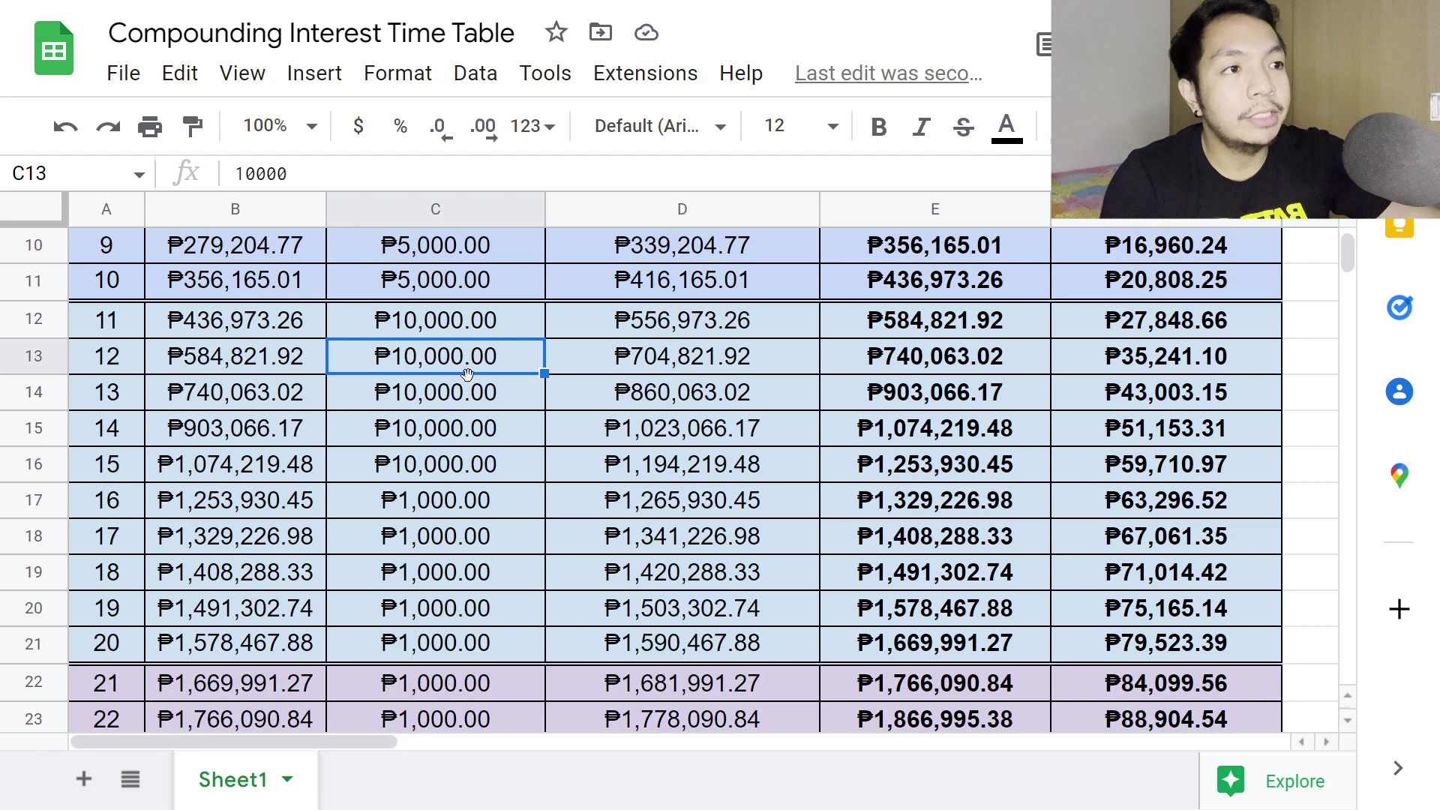
click(432, 479)
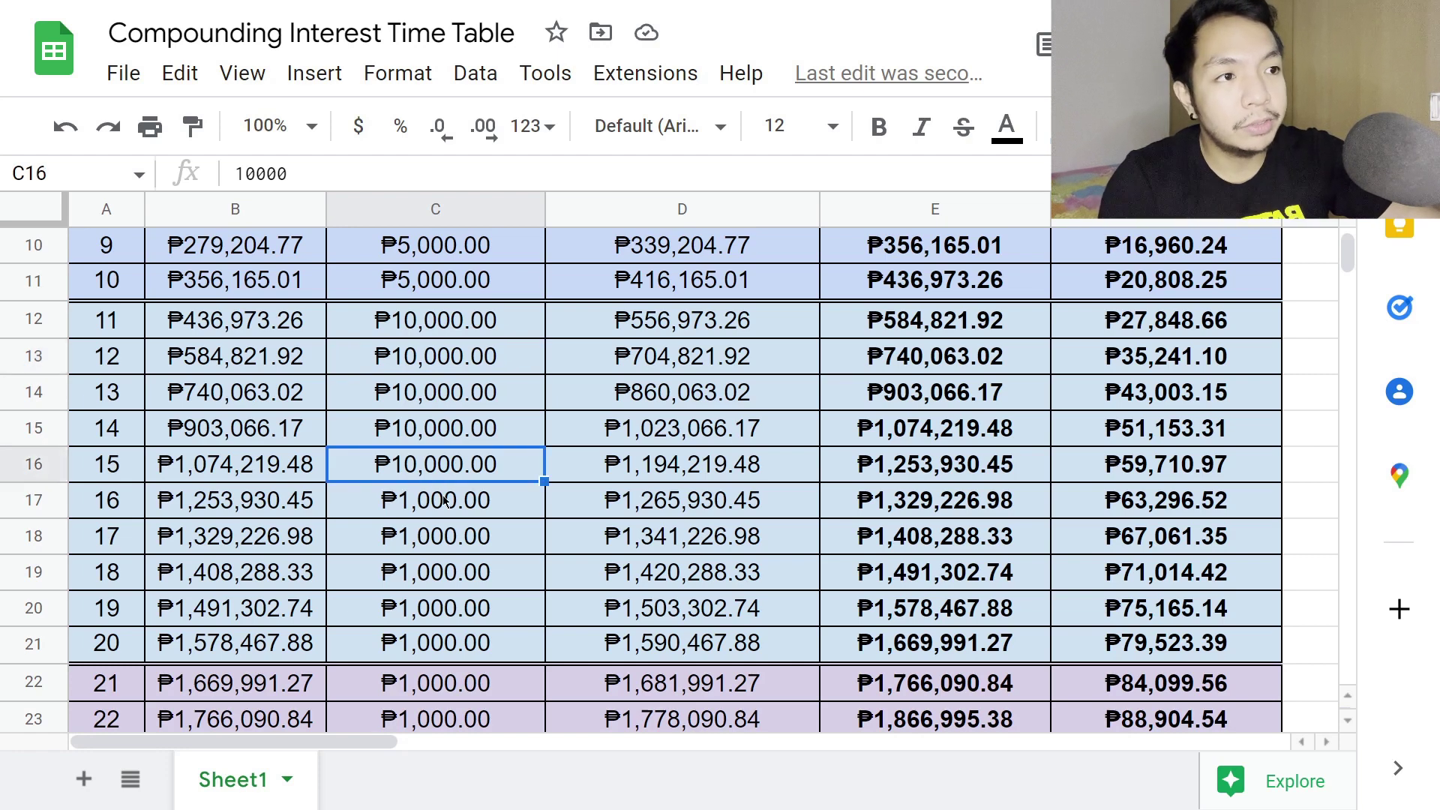
Set the year 16 monthly investment in C17 to 20000 and copy it into C18:C21 for years 17 through 20
click(445, 504)
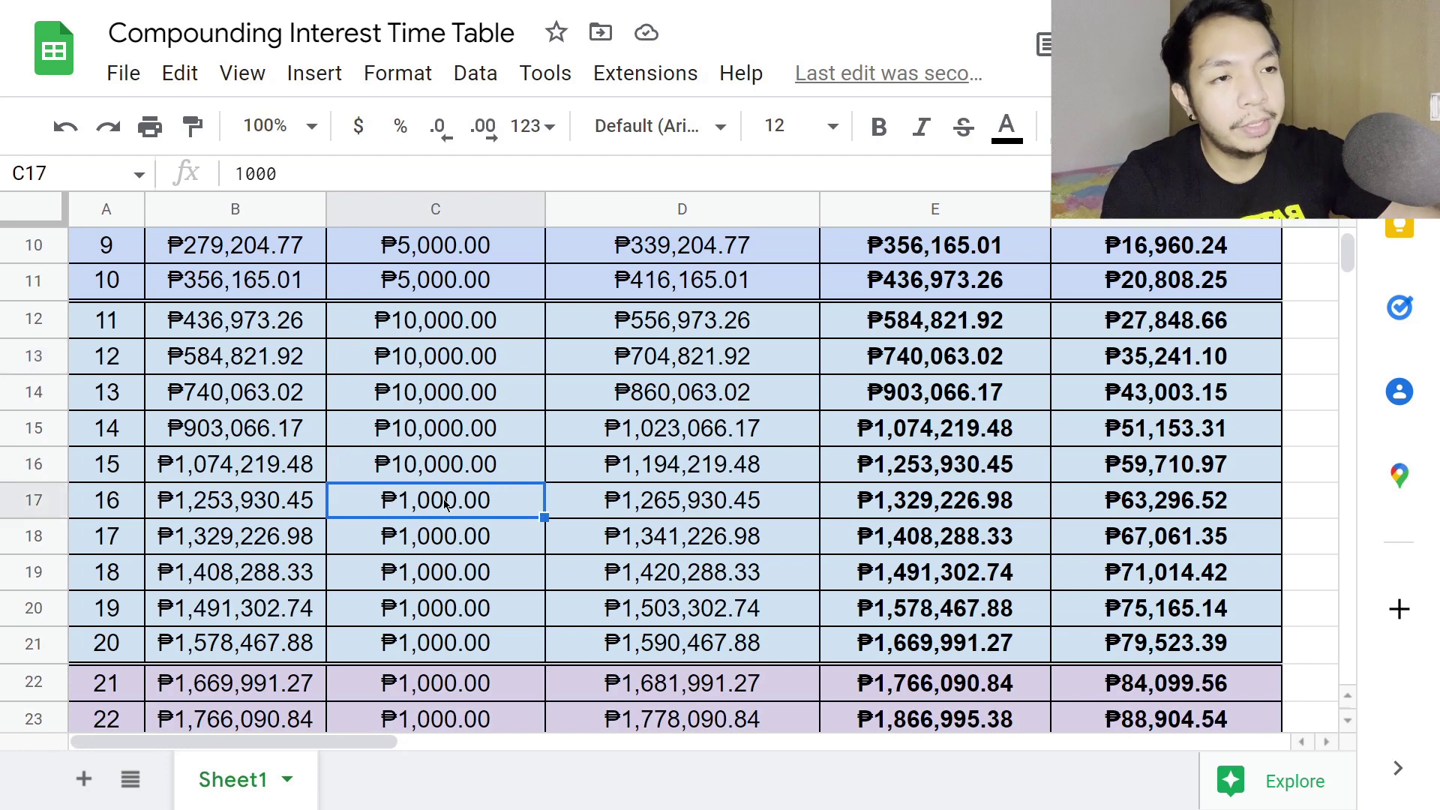
click(473, 650)
click(439, 510)
text(20)
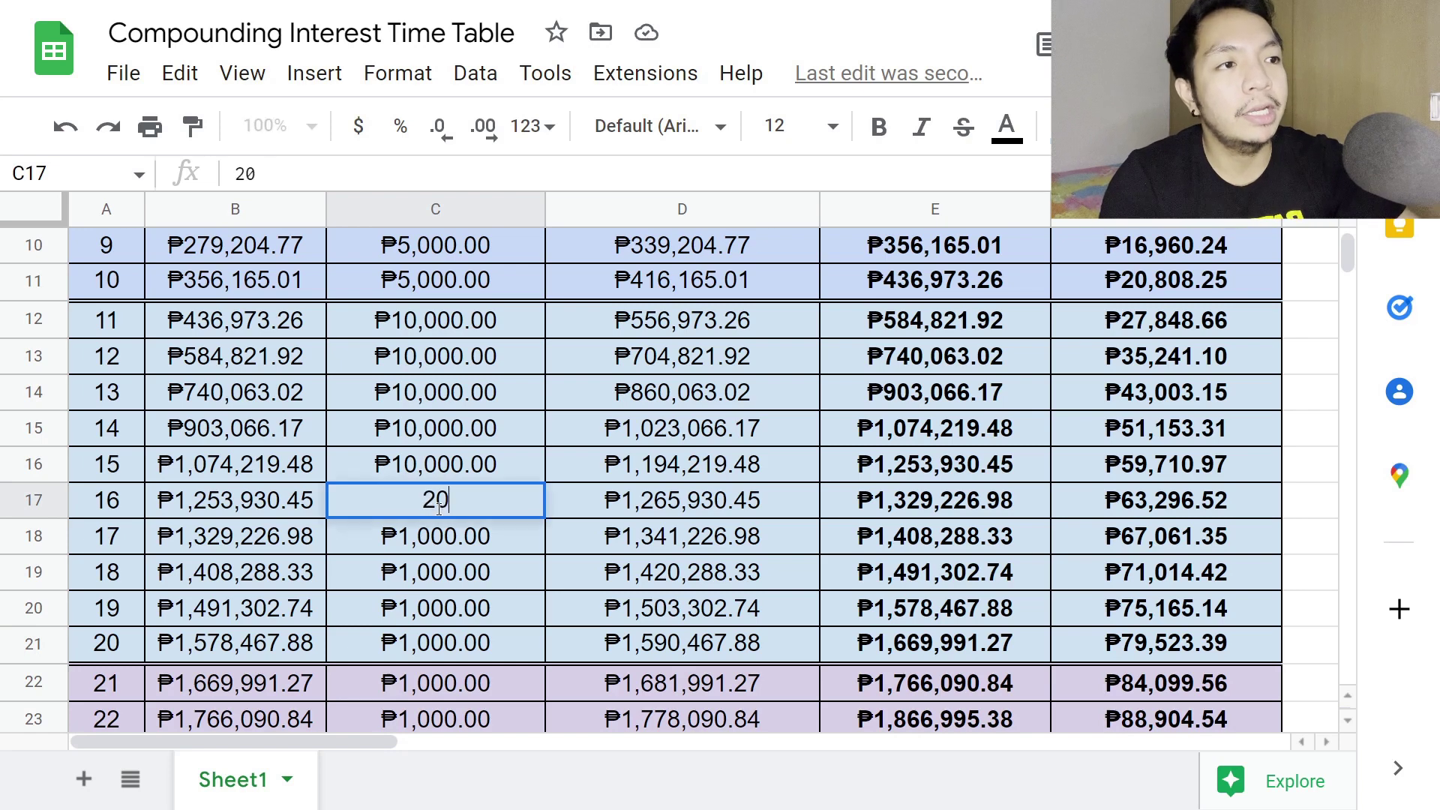
text(0000)
key(Return)
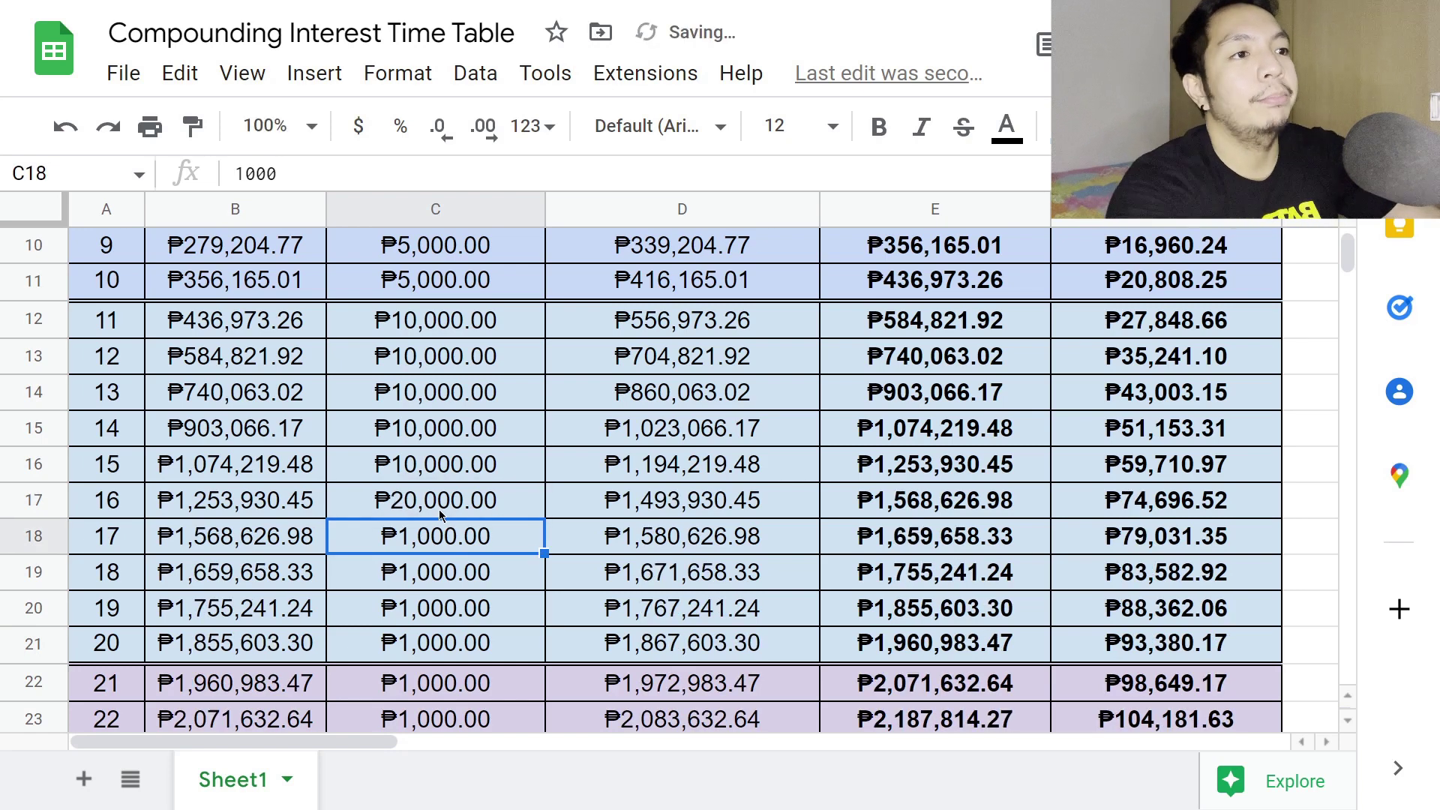
click(440, 510)
key(ctrl+c)
drag(448, 555, 525, 644)
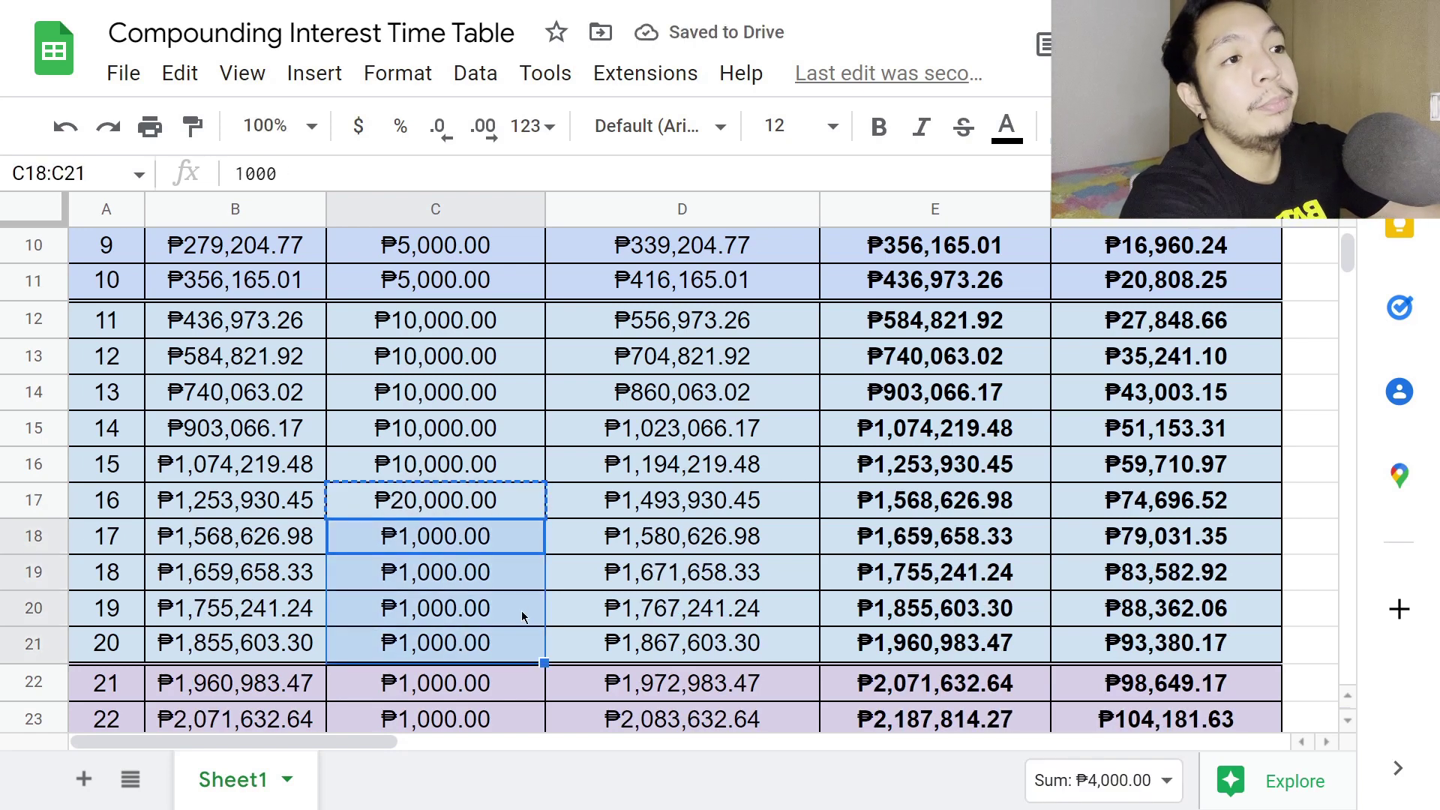
key(ctrl+v)
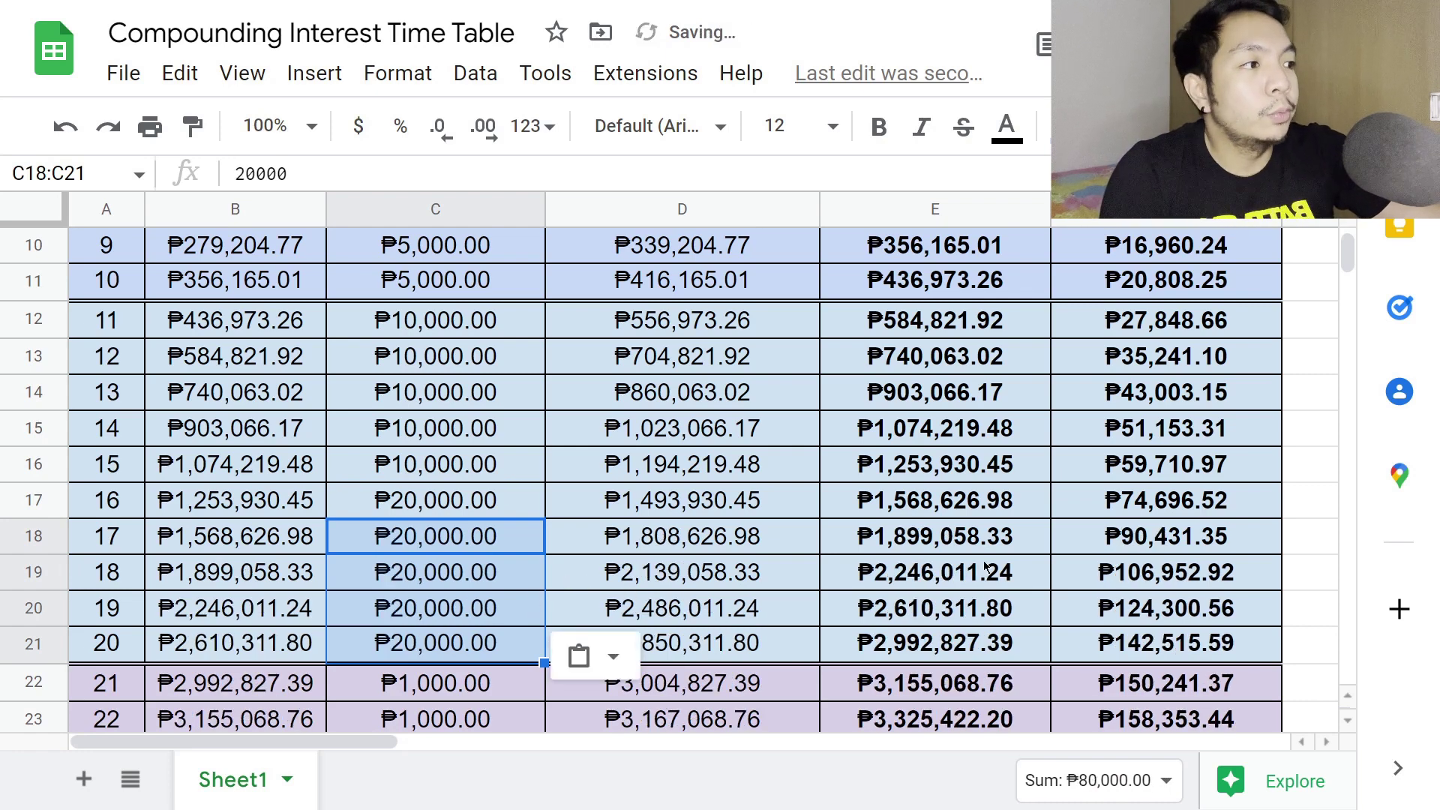
Review the staged monthly investments from year 1 through year 20 and the Yearly Income at years 1 and 20
scroll(1130, 582, up, 3)
scroll(1131, 582, up, 1)
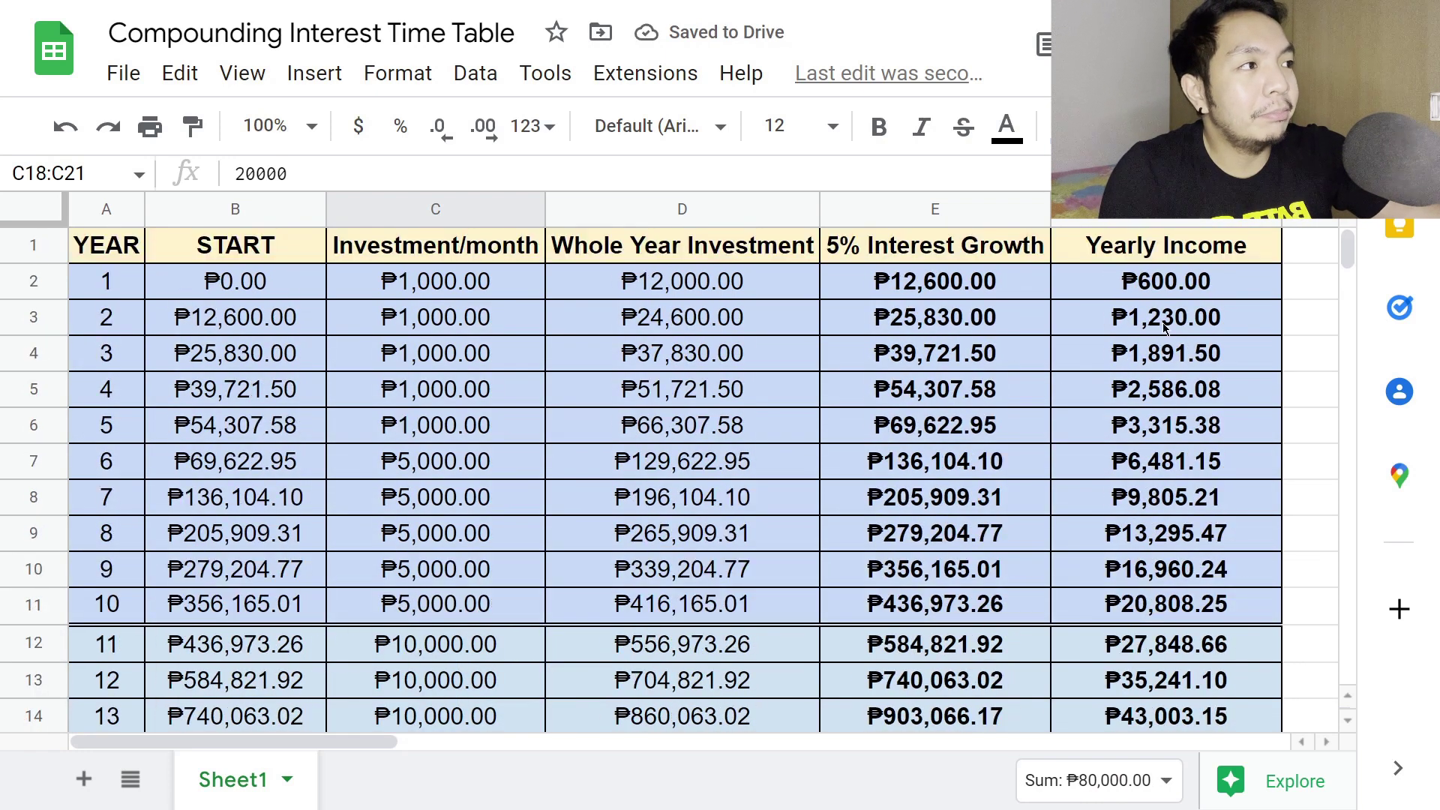
click(1156, 288)
scroll(815, 418, down, 5)
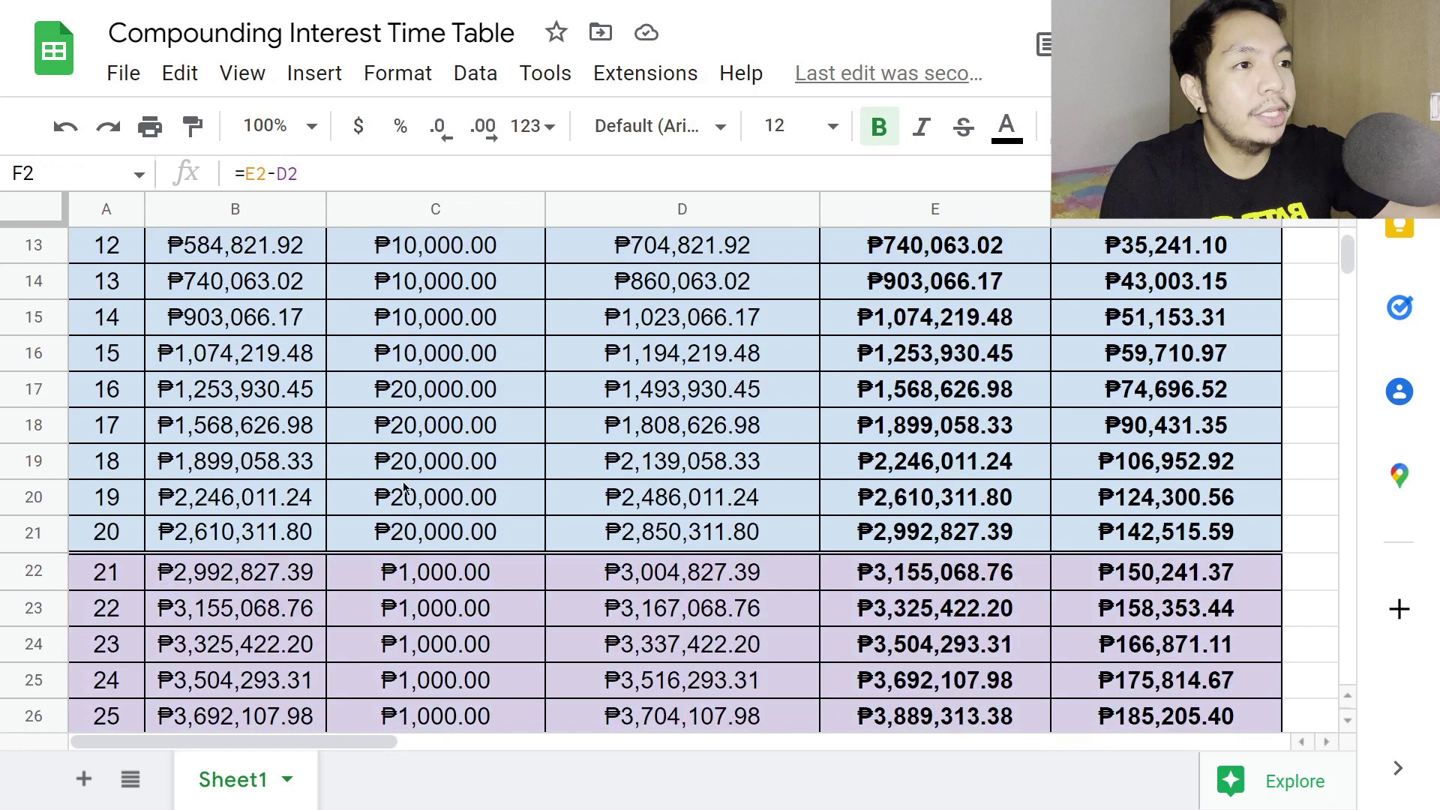
scroll(407, 487, up, 5)
click(422, 283)
click(425, 360)
click(454, 461)
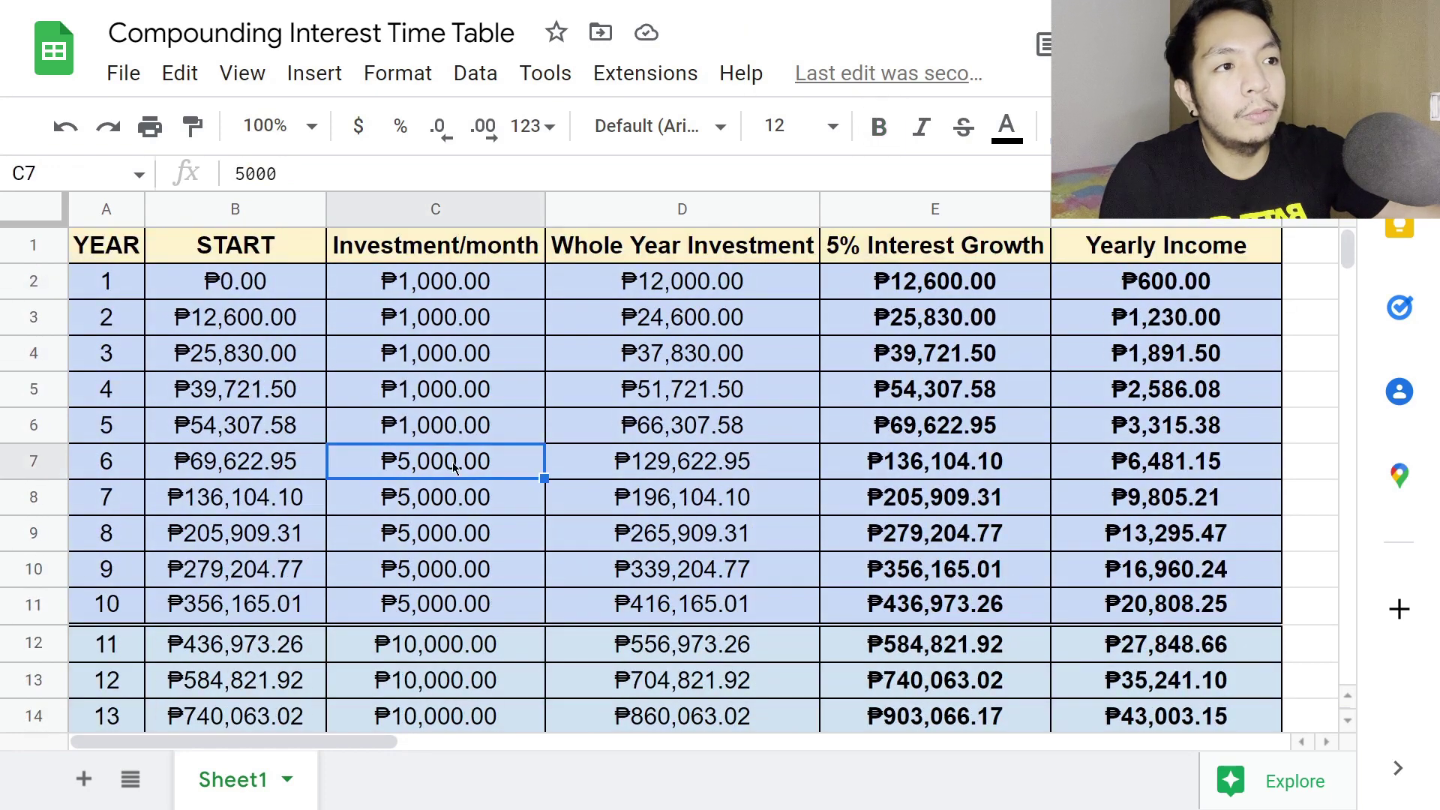
click(462, 429)
scroll(448, 339, down, 3)
click(448, 330)
scroll(450, 334, down, 1)
click(453, 360)
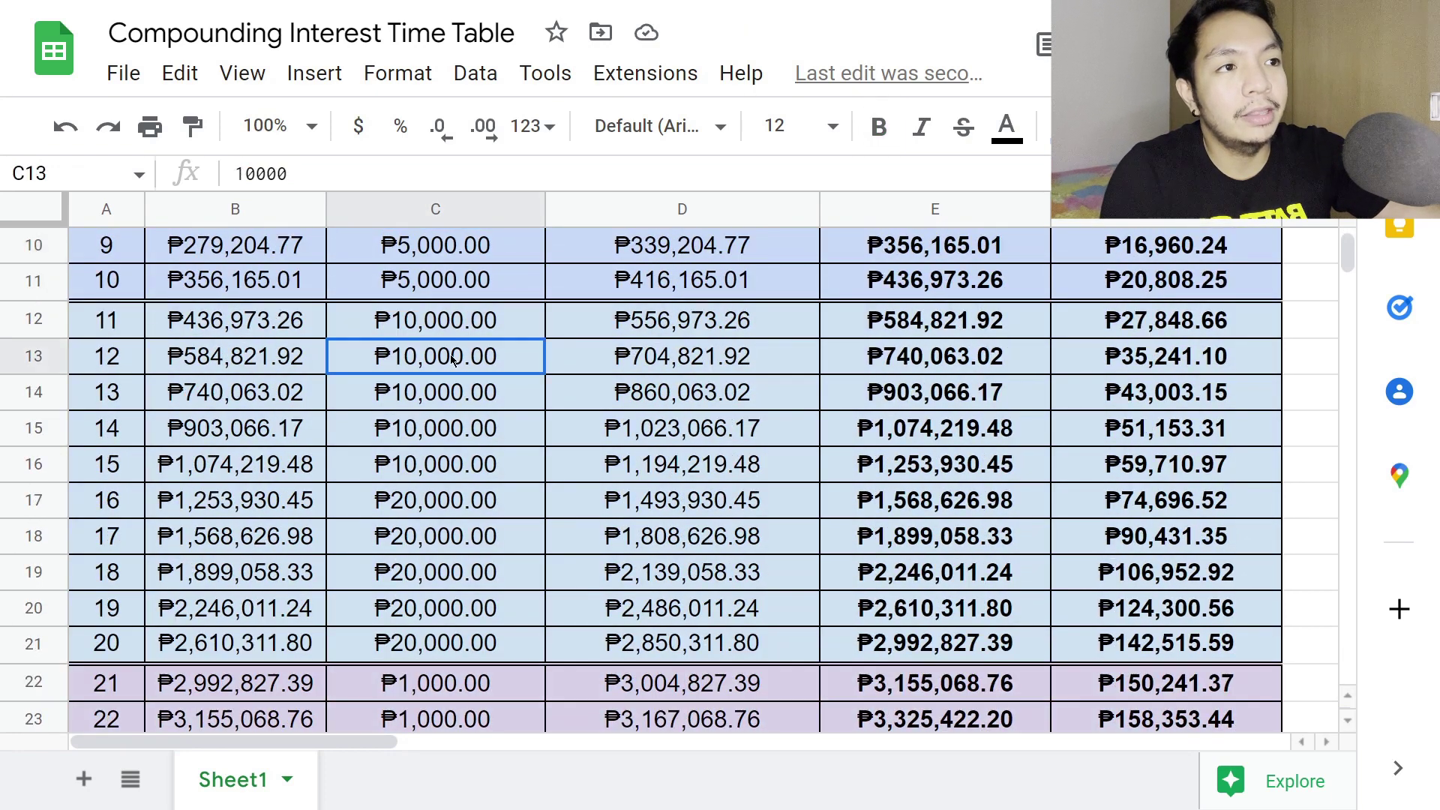
click(452, 550)
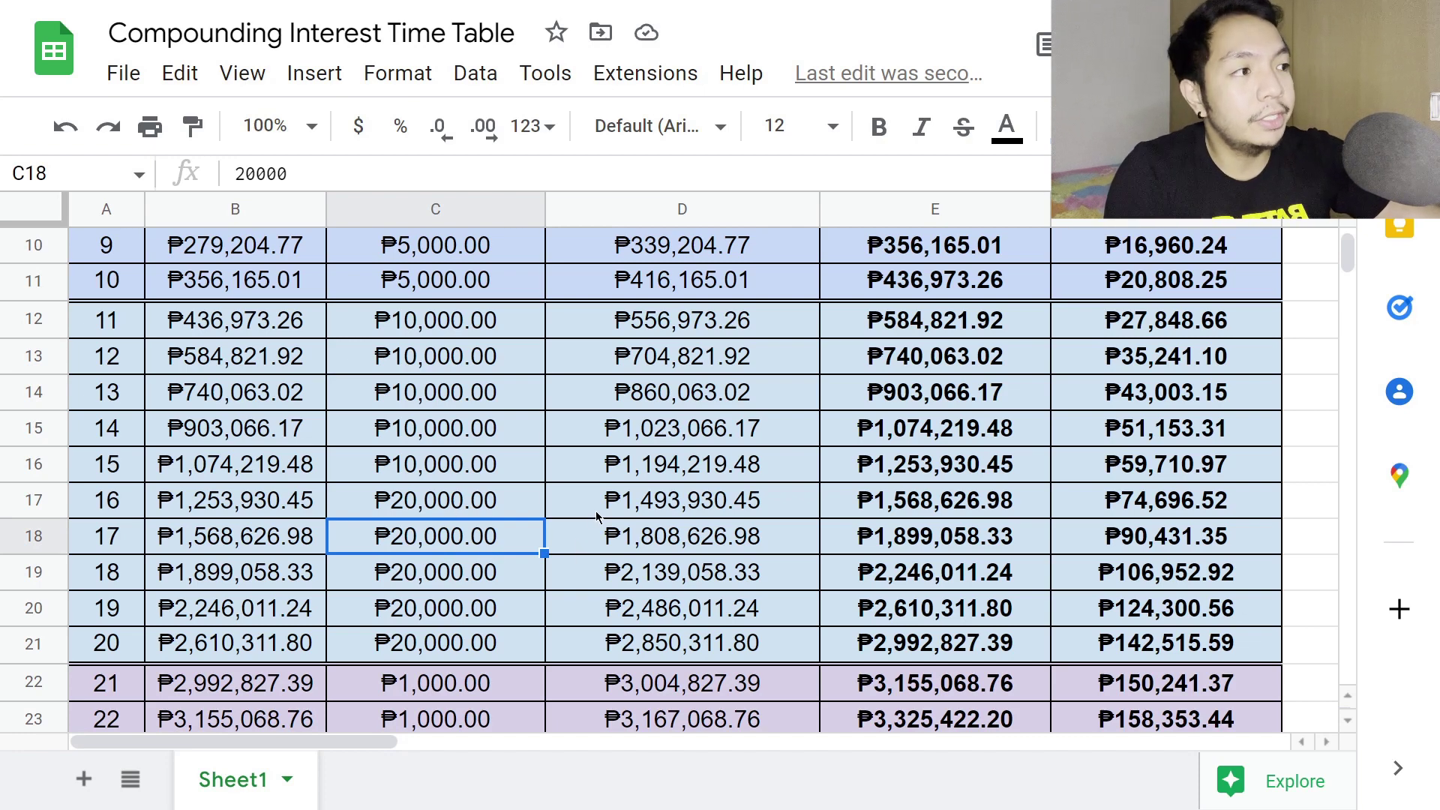
click(1134, 643)
scroll(450, 577, down, 1)
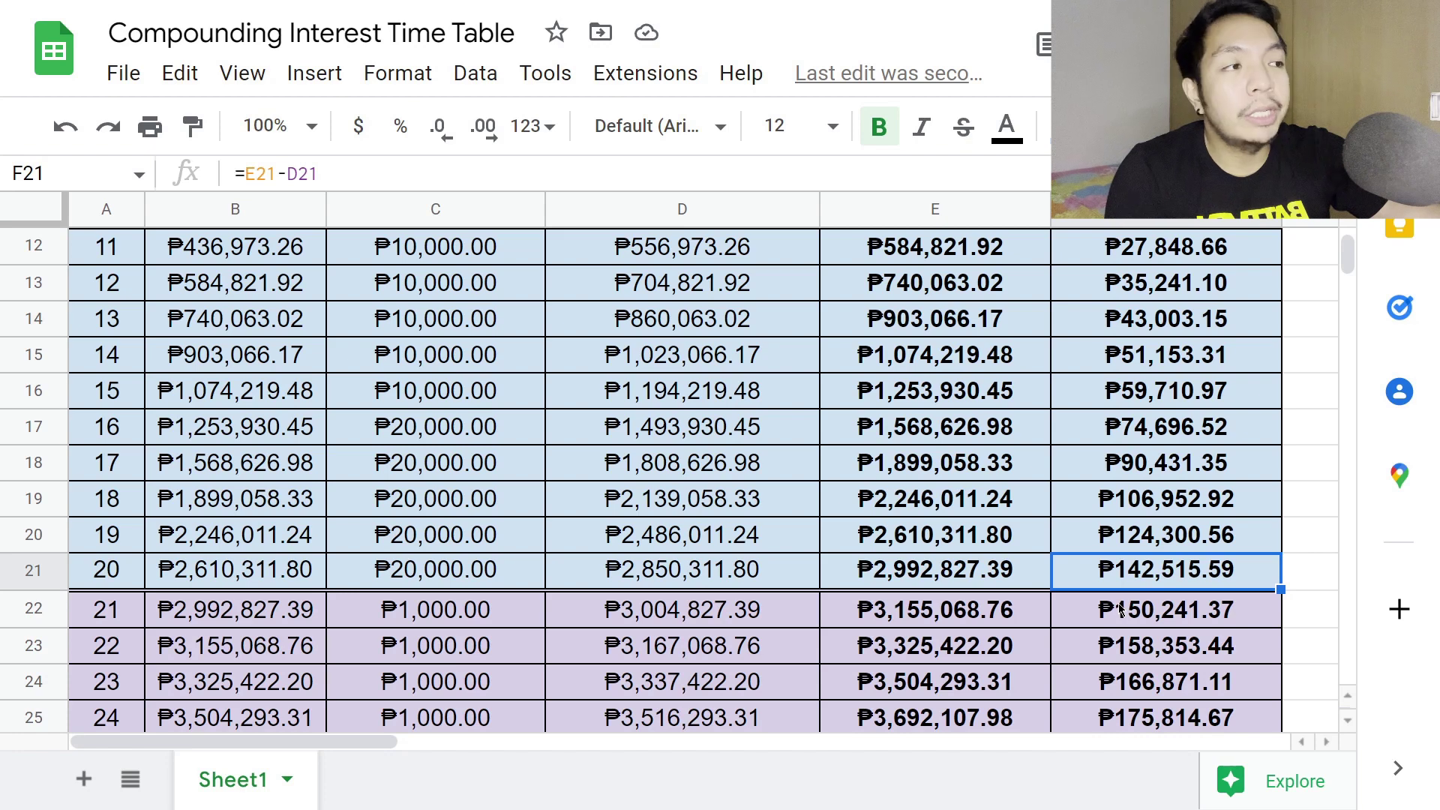
Examine the 5% Interest Growth column alongside the Yearly Income at year 20 and in the early years
scroll(1159, 574, up, 4)
click(936, 251)
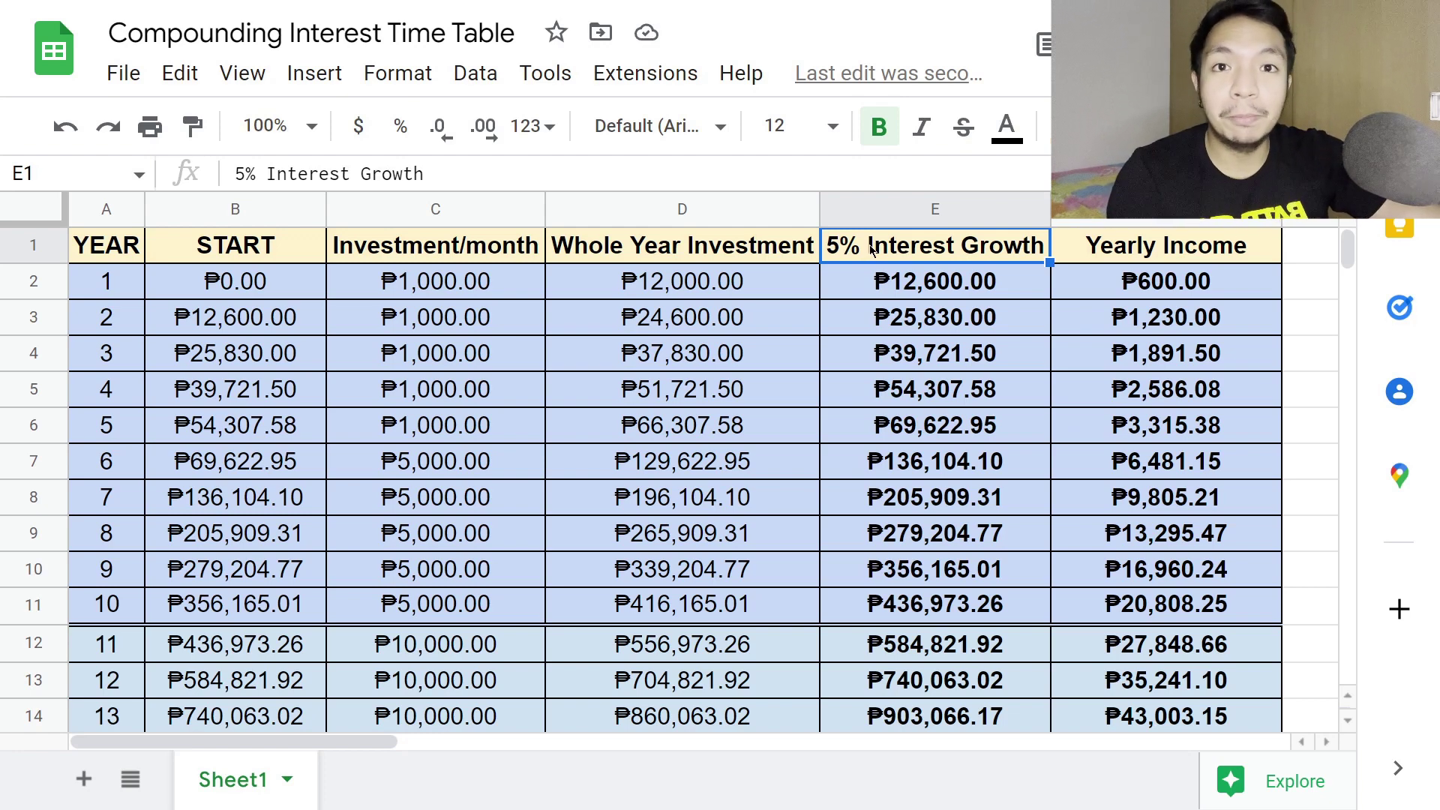
scroll(872, 251, down, 5)
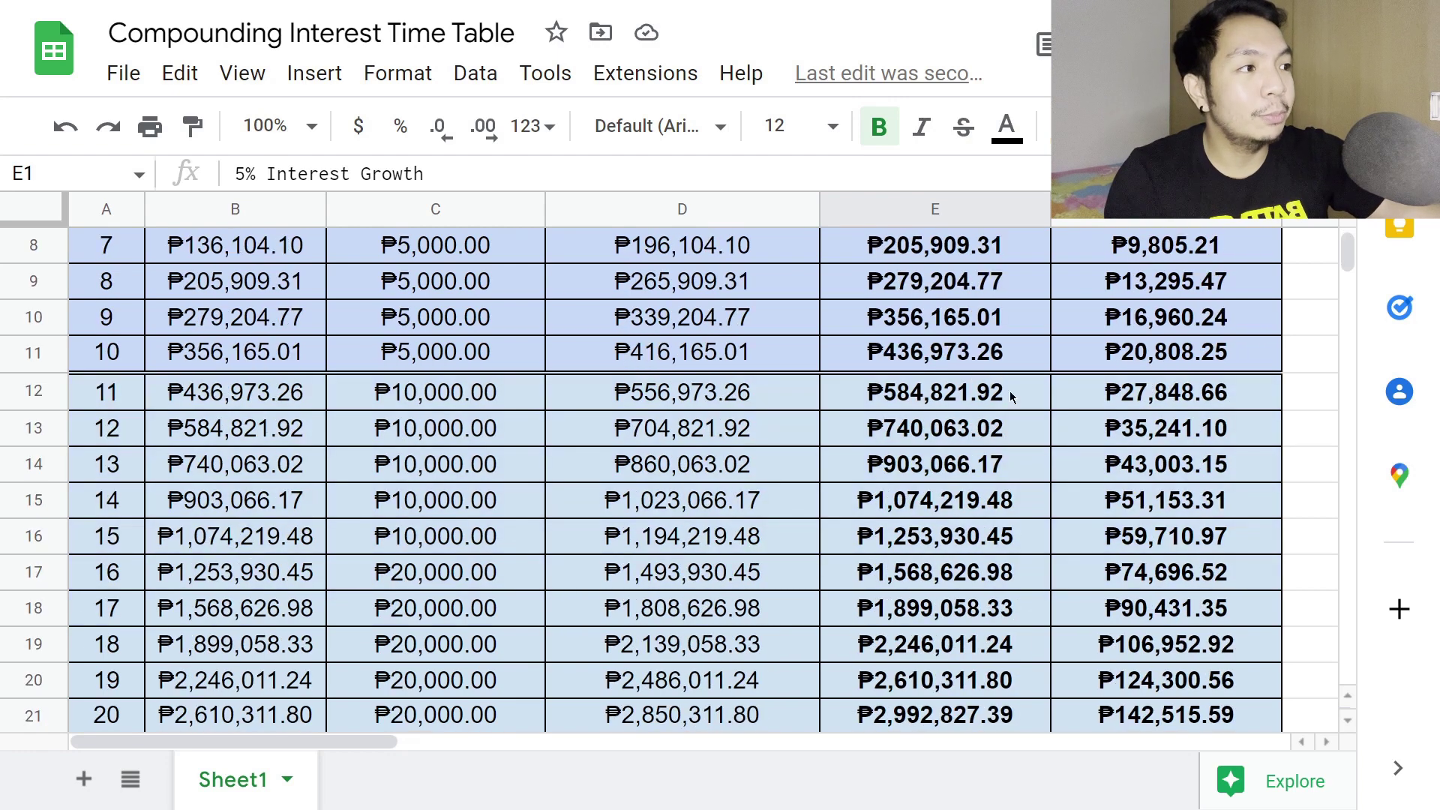
click(1131, 548)
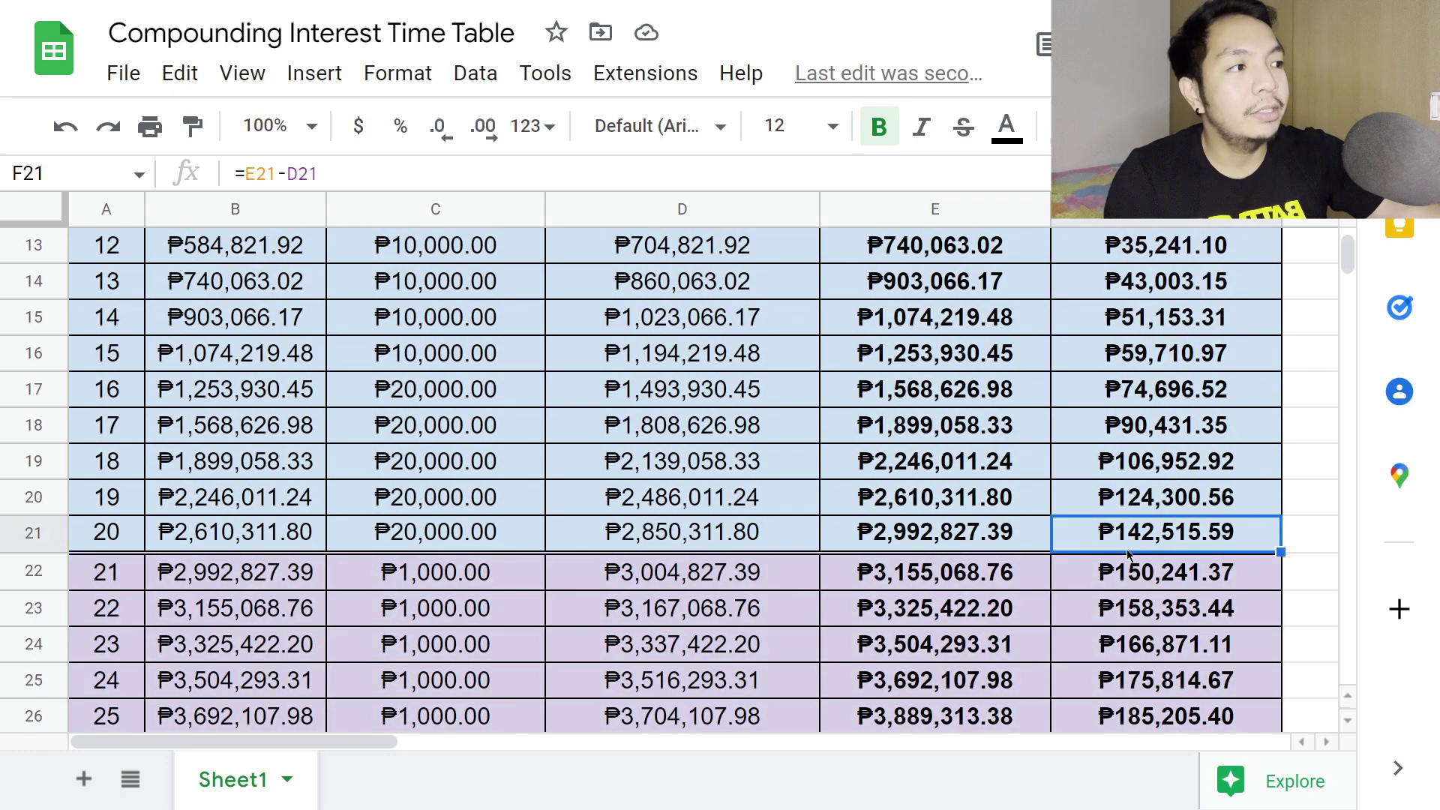
scroll(1131, 547, up, 5)
click(877, 248)
scroll(1035, 342, down, 5)
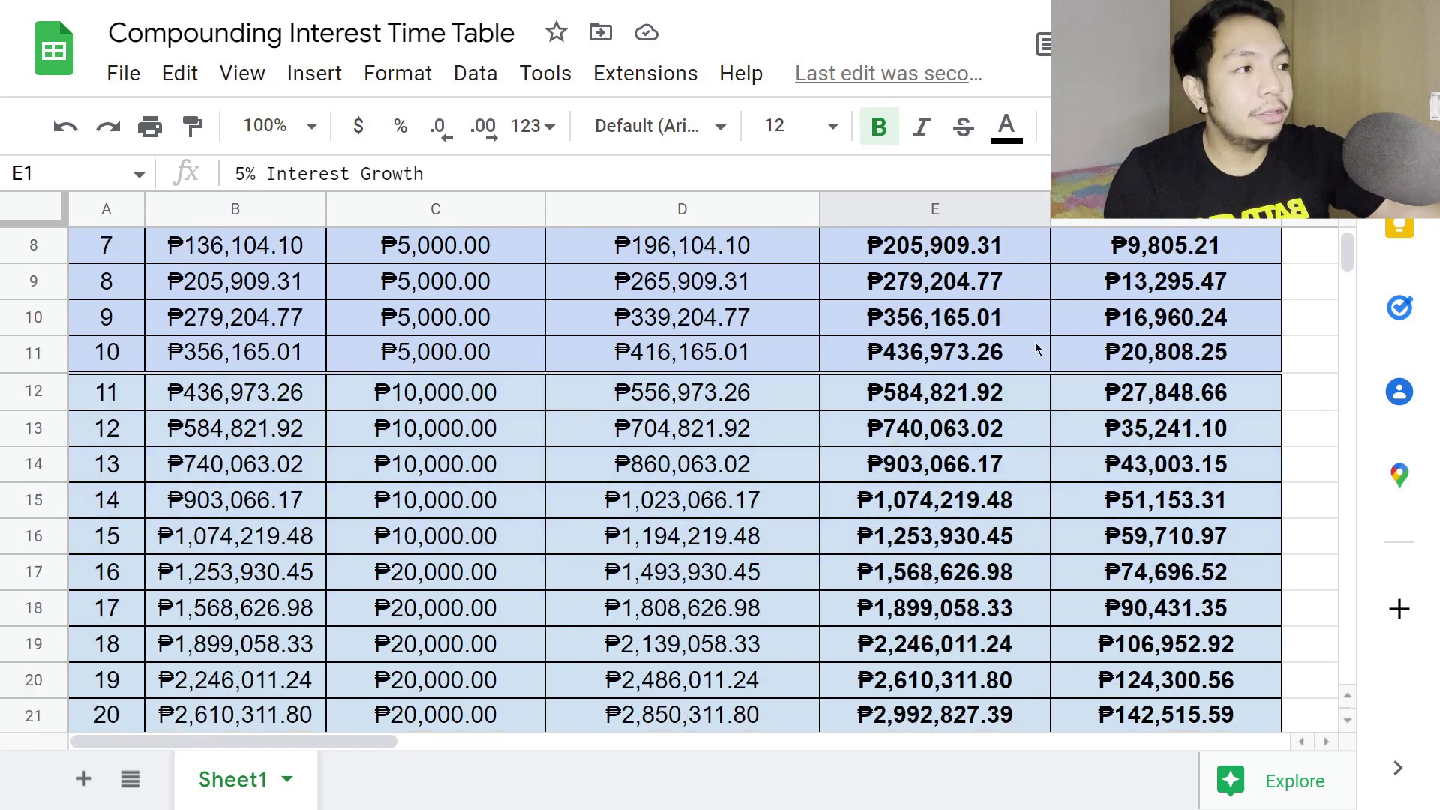
click(1139, 426)
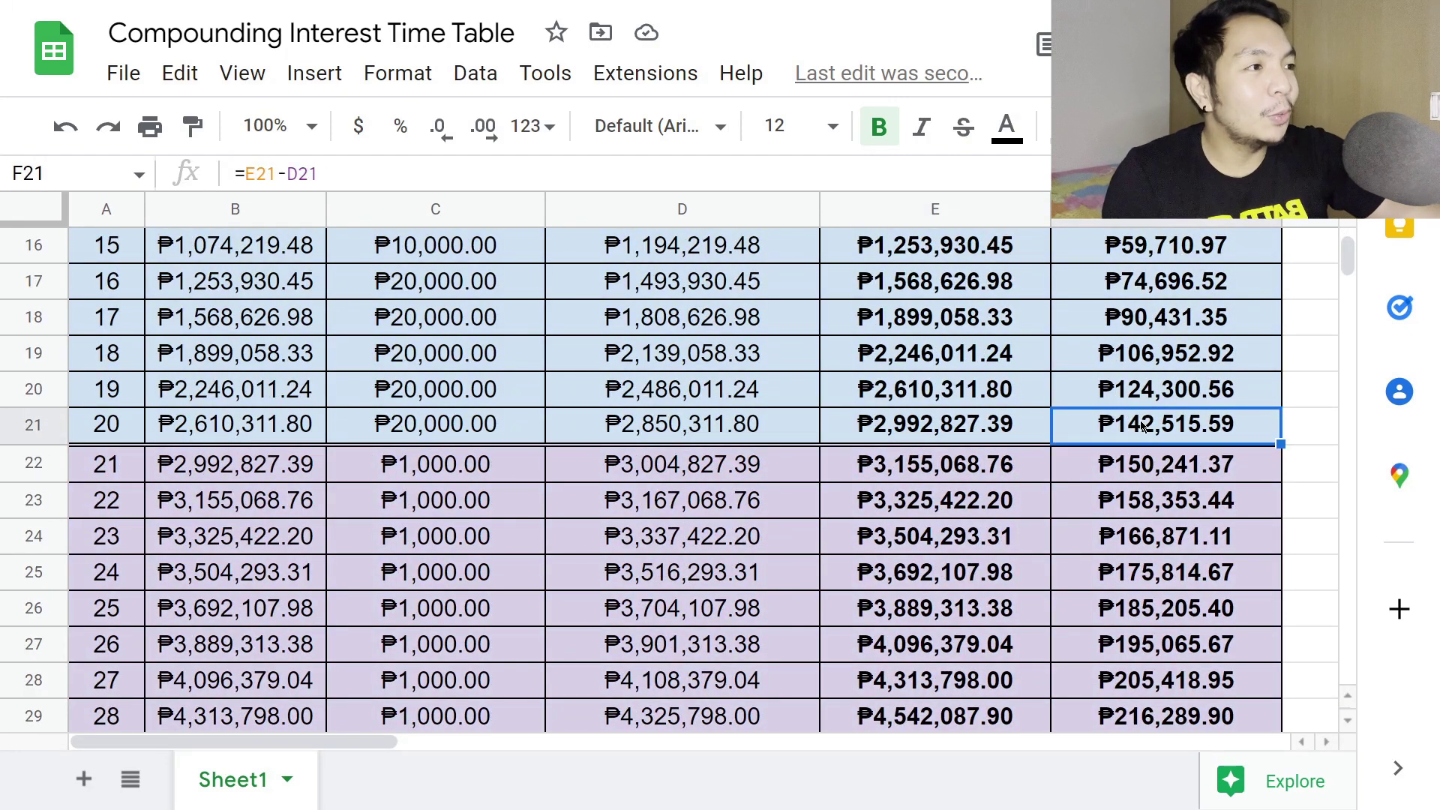
scroll(1140, 424, up, 5)
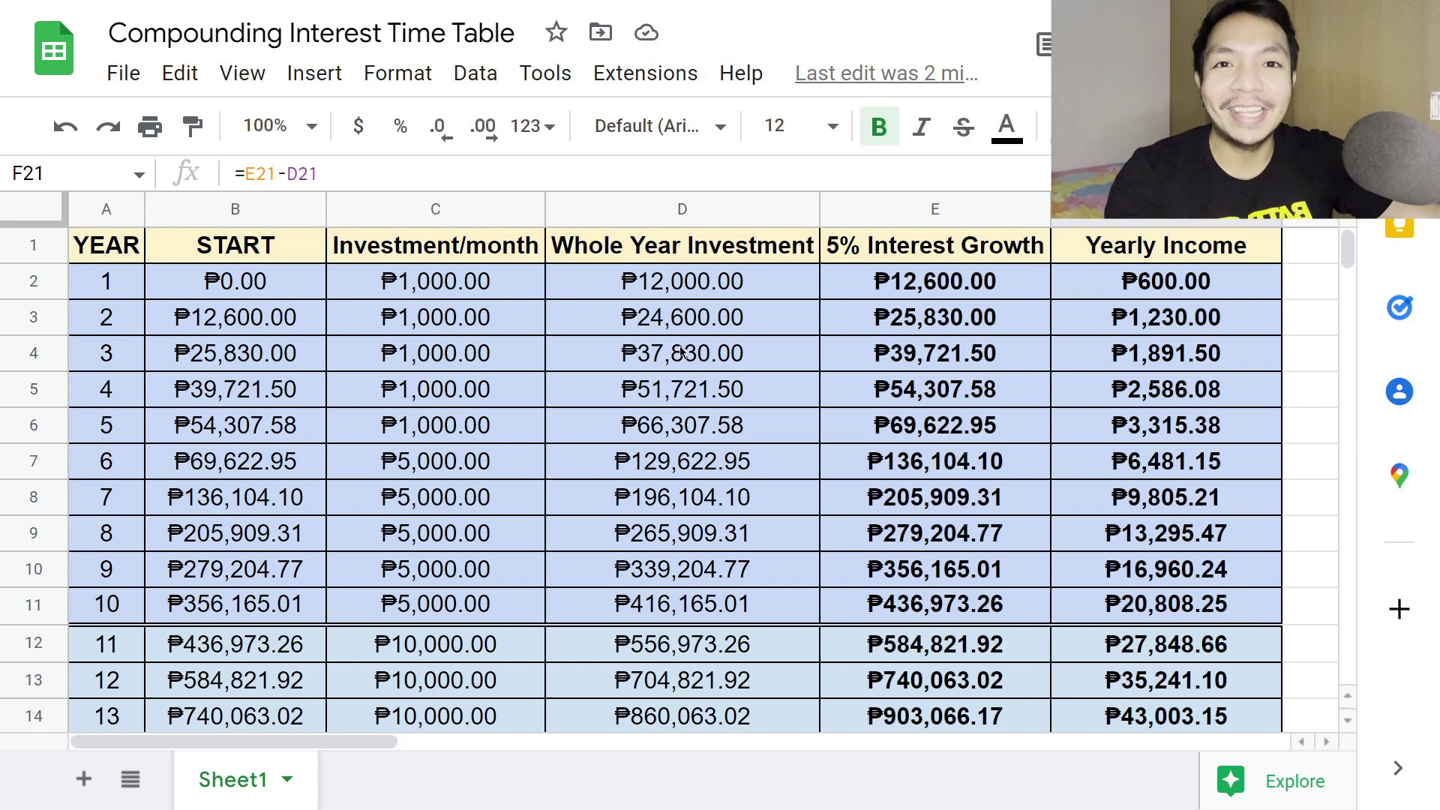
click(881, 250)
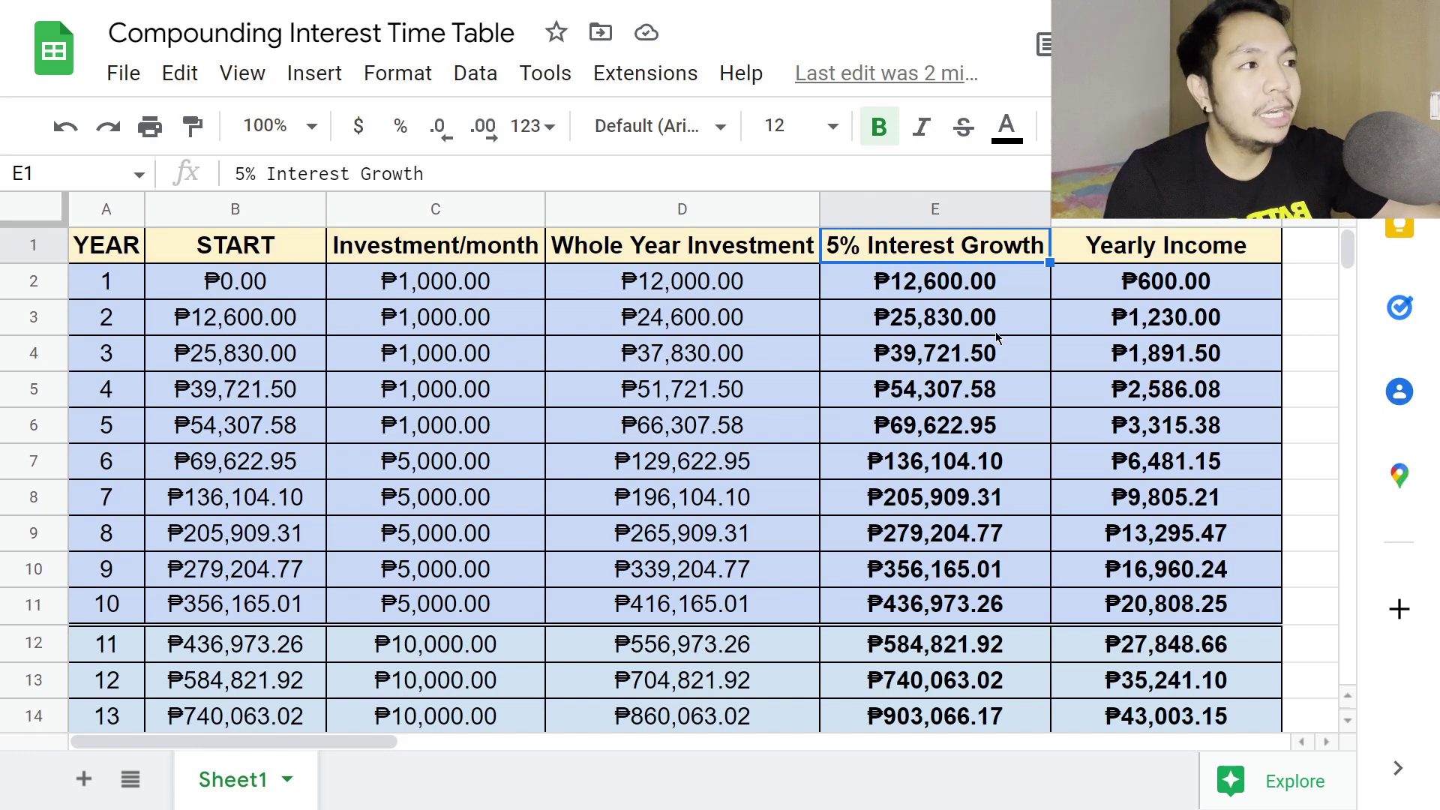
click(1040, 384)
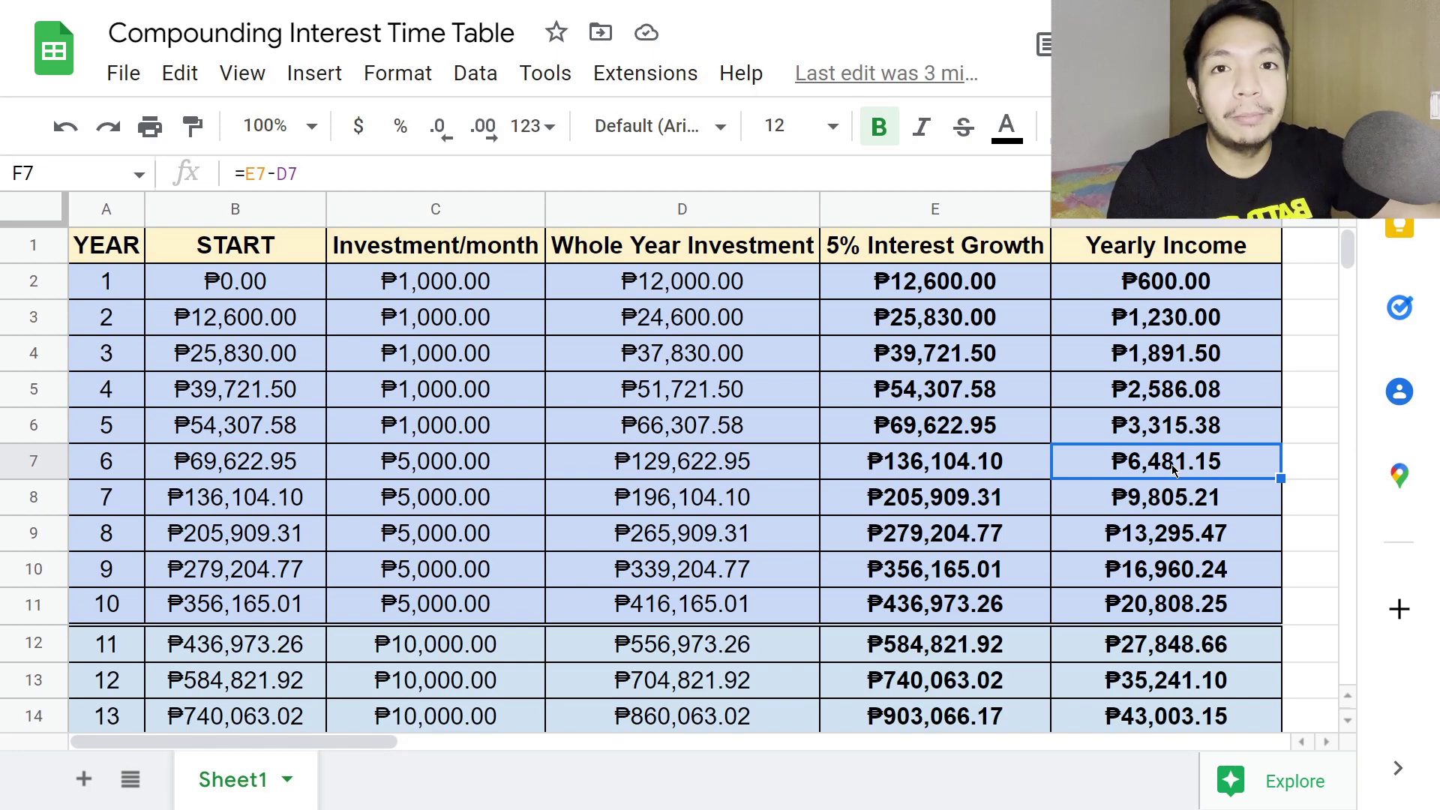
Set the year 21 monthly investment in C22 to 40000 and copy it into C23:C26 for years 22 through 25
scroll(899, 390, down, 5)
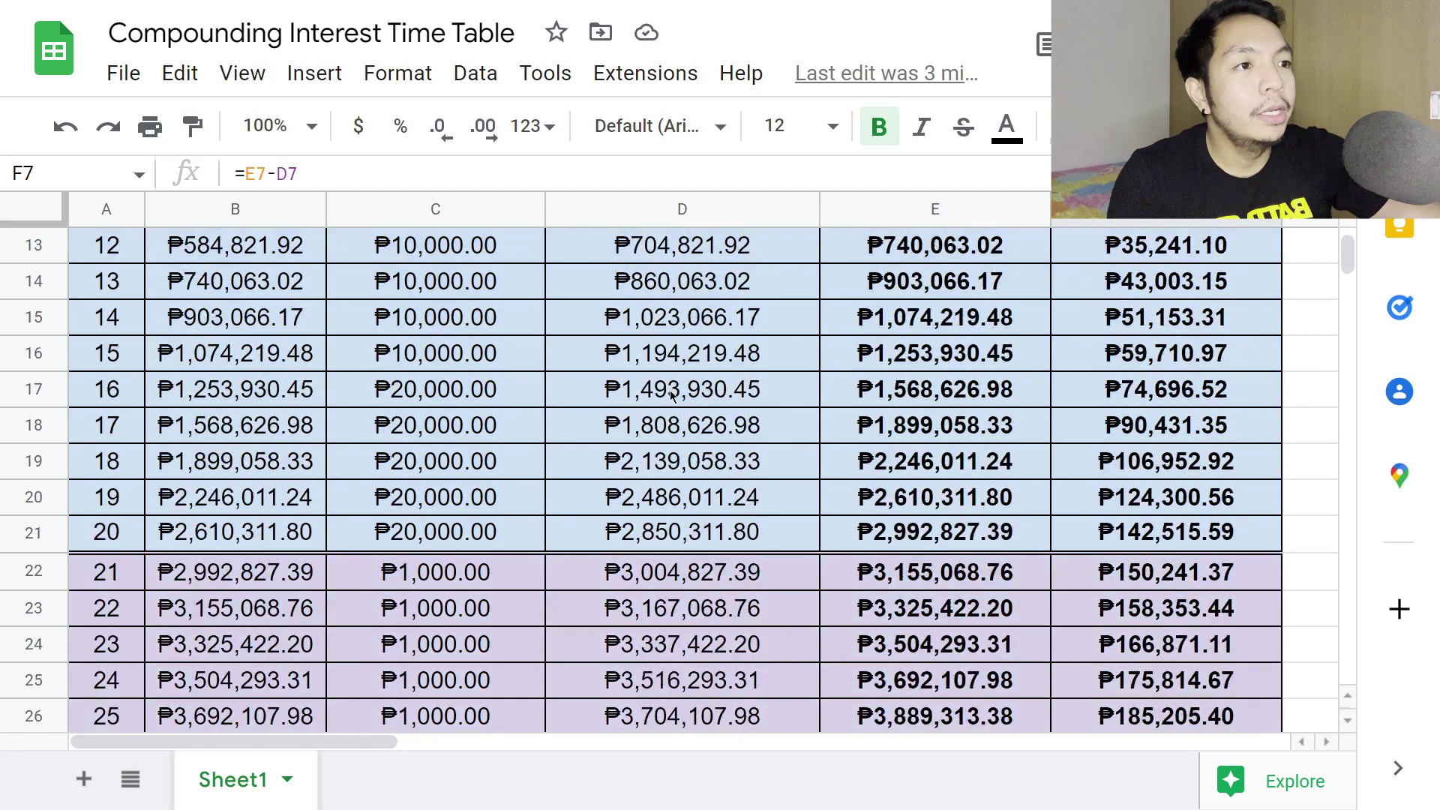
scroll(487, 465, down, 2)
scroll(425, 410, up, 1)
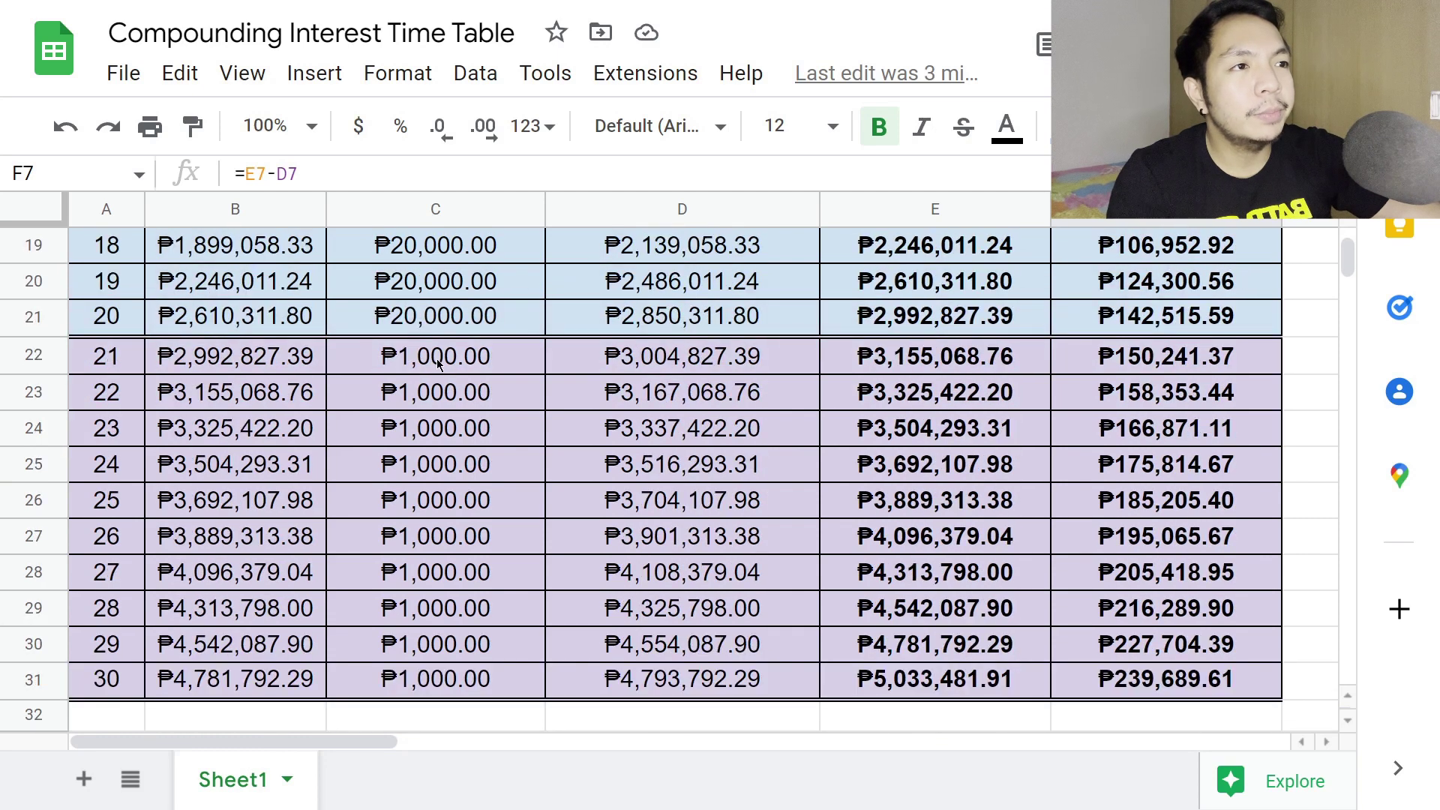
click(437, 357)
text(40000)
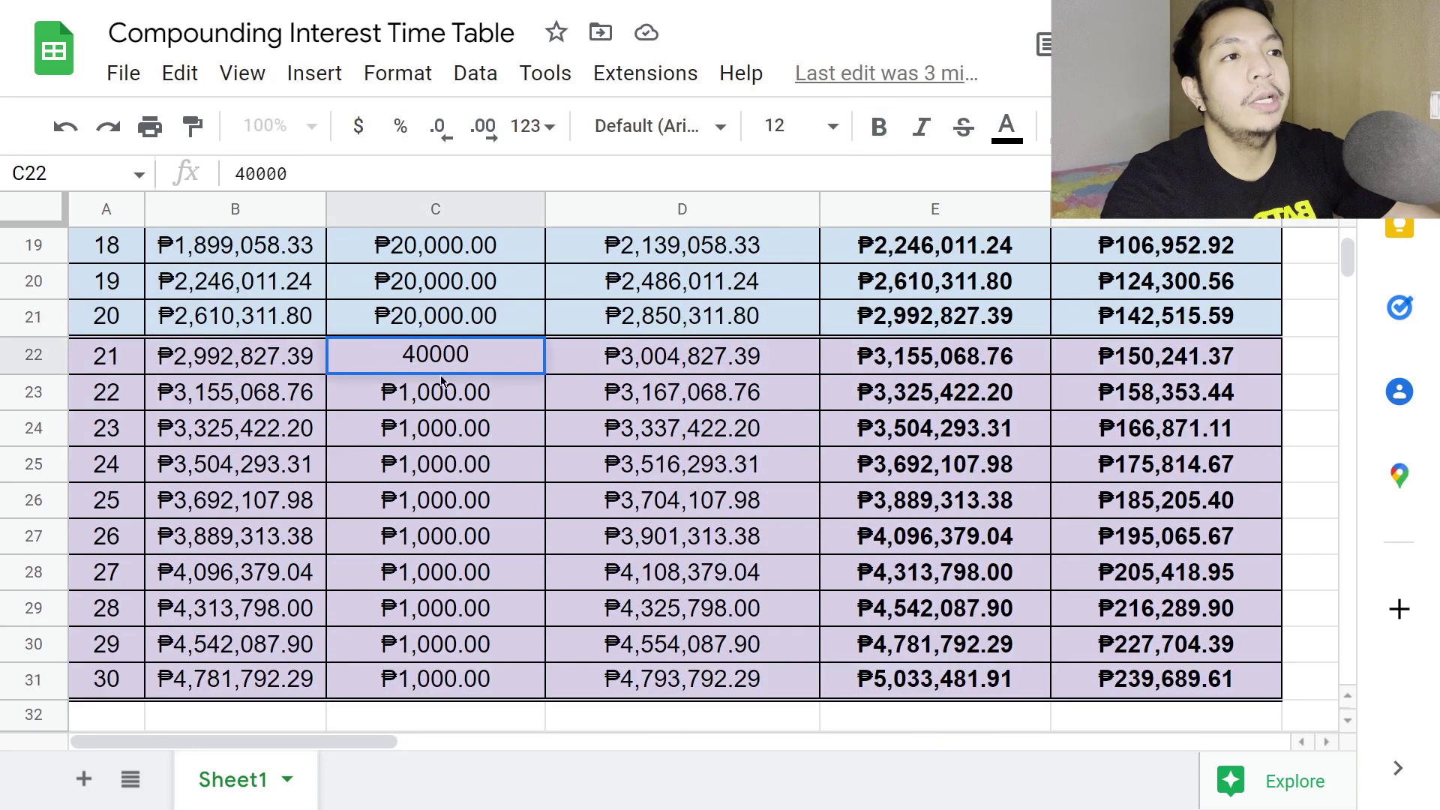
key(Return)
click(441, 367)
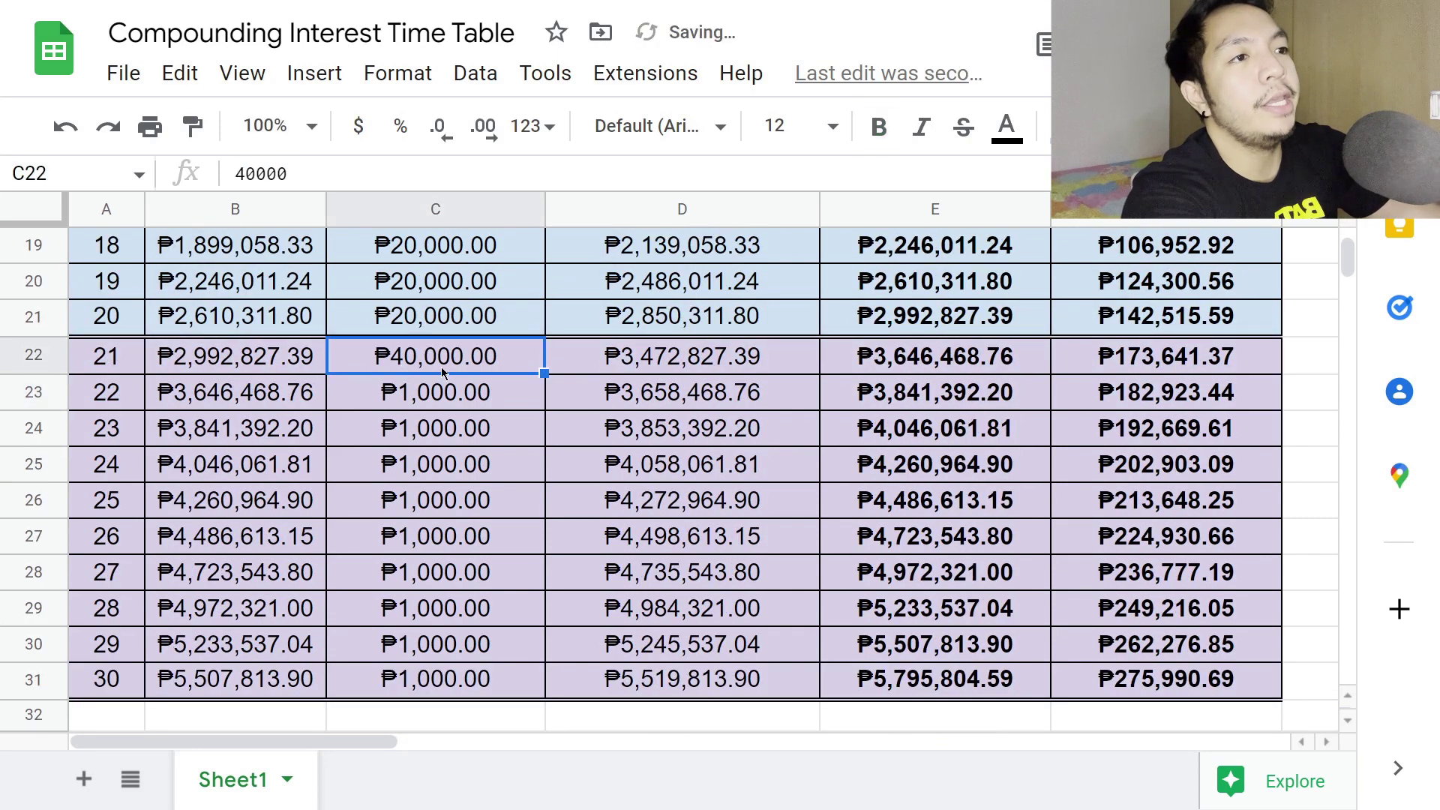
key(ctrl+c)
drag(435, 394, 442, 498)
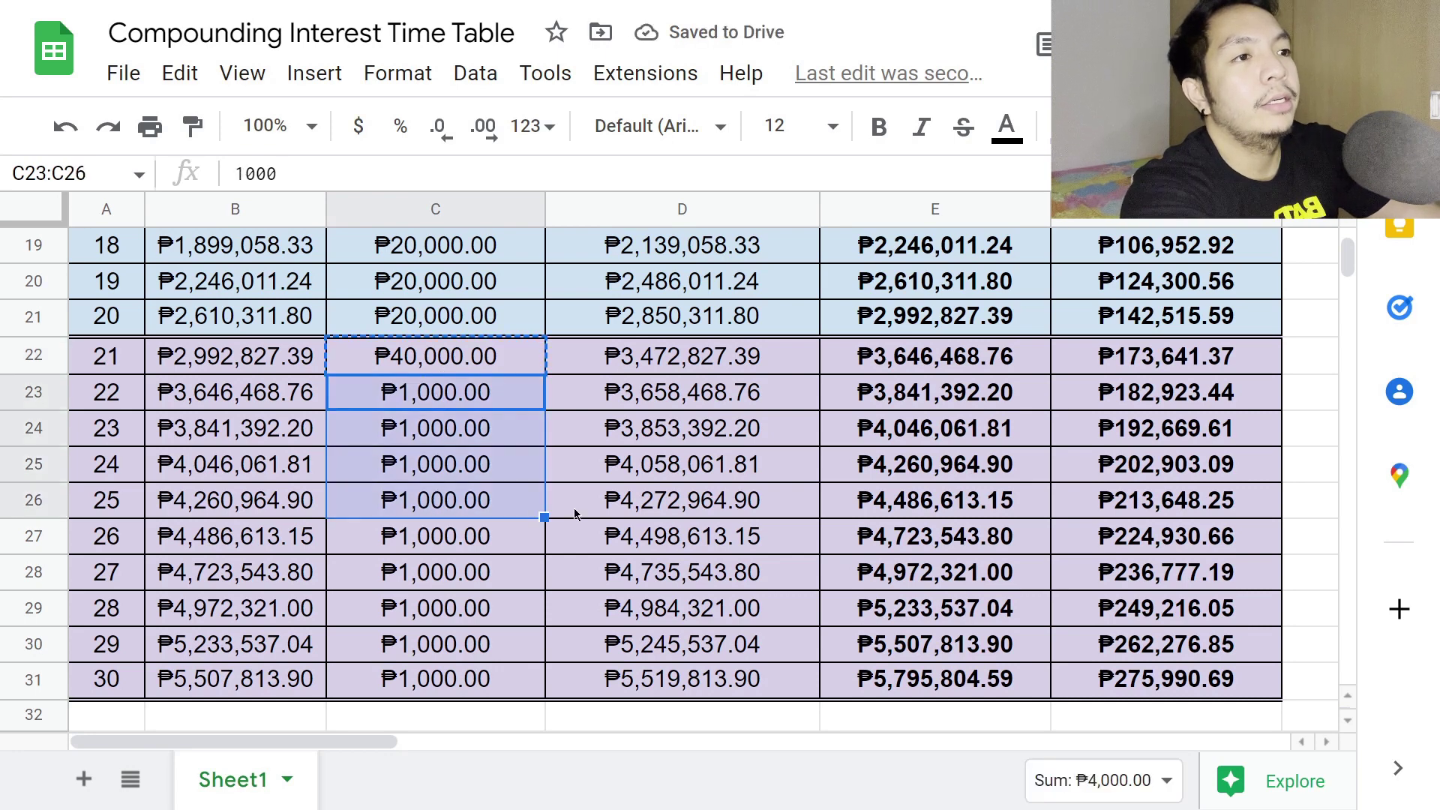
key(ctrl+v)
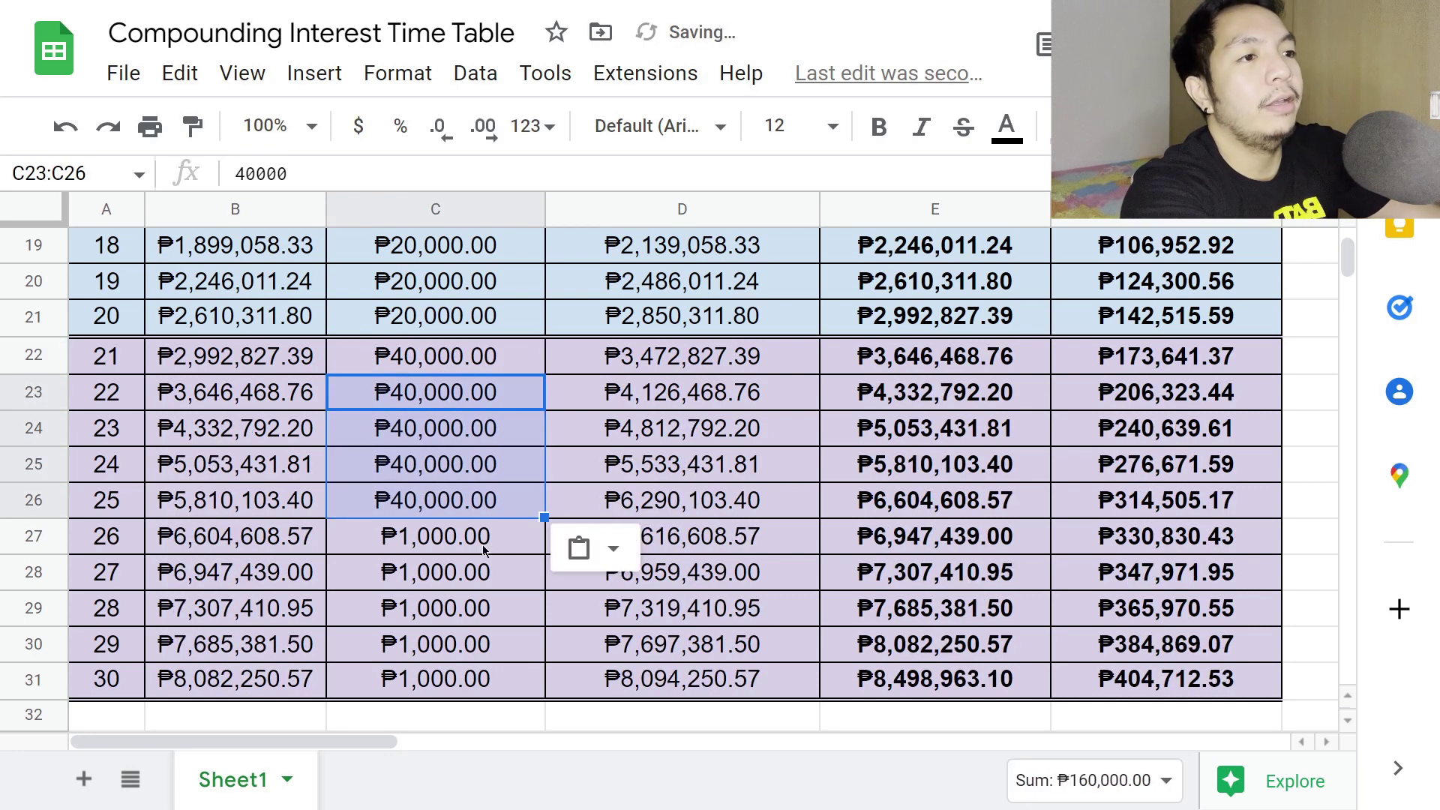
Set the year 26 monthly investment in C27 to 80000 and copy it into C28:C31 for years 27 through 30
click(440, 542)
text(80000)
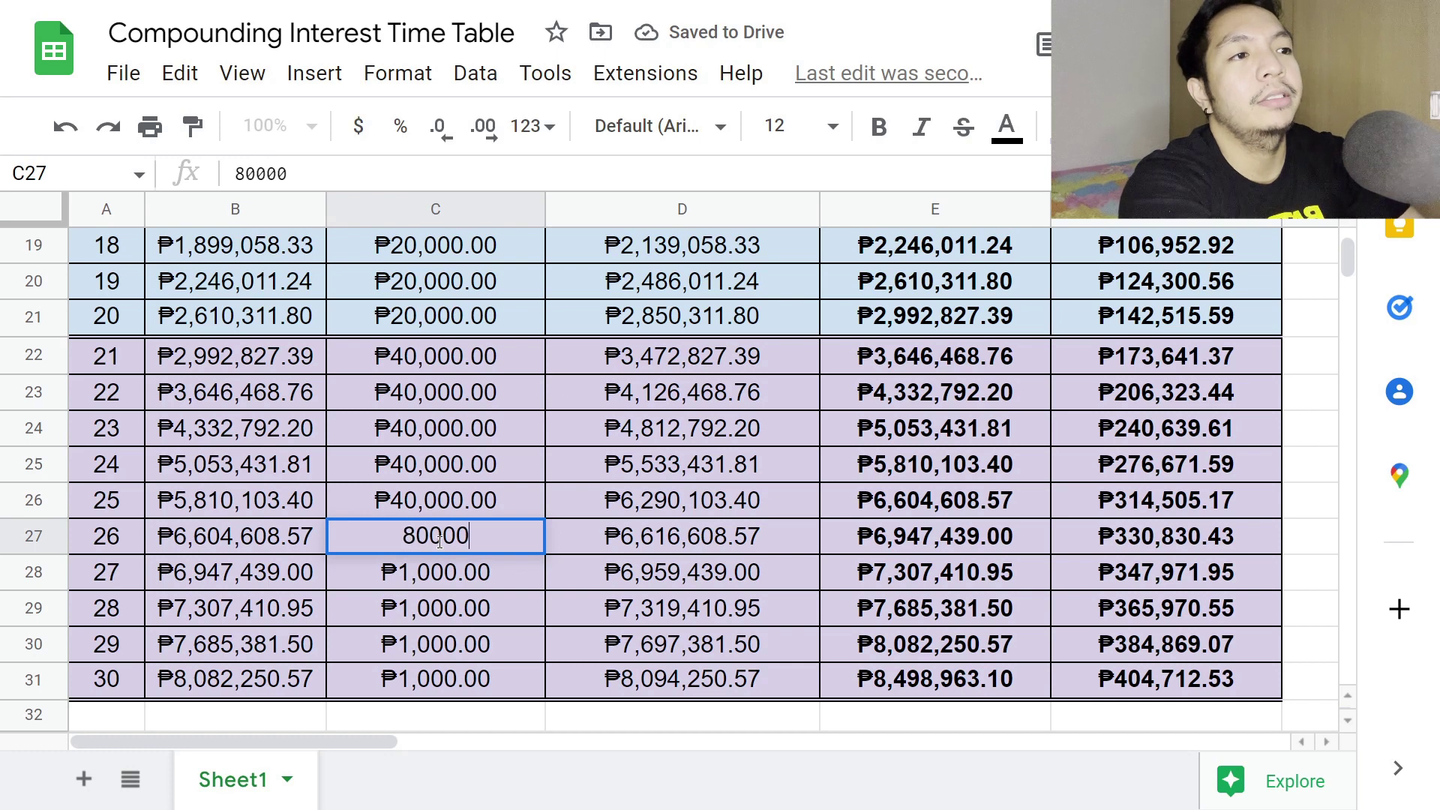
key(Return)
click(440, 542)
key(ctrl+c)
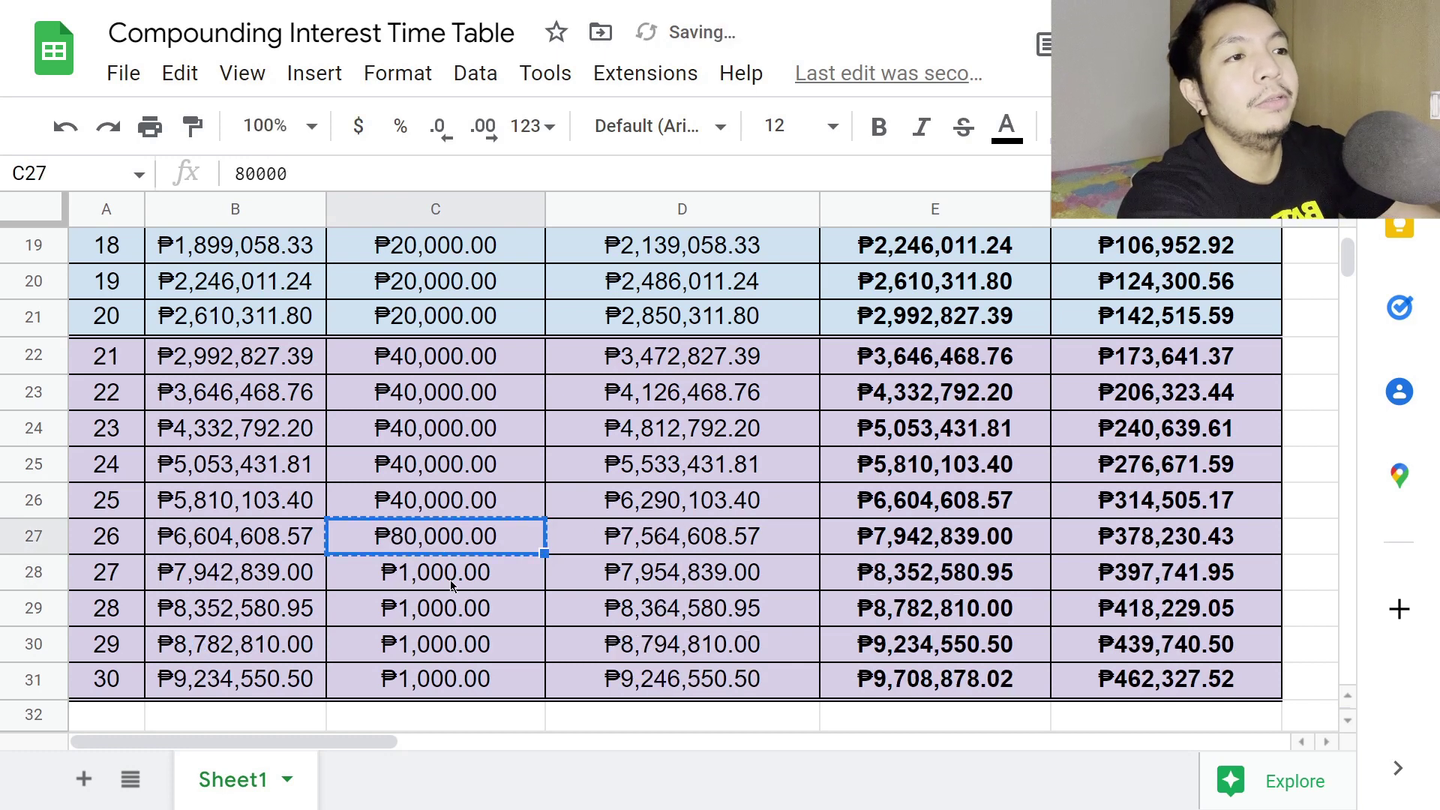
drag(450, 579, 435, 678)
key(ctrl+v)
click(667, 549)
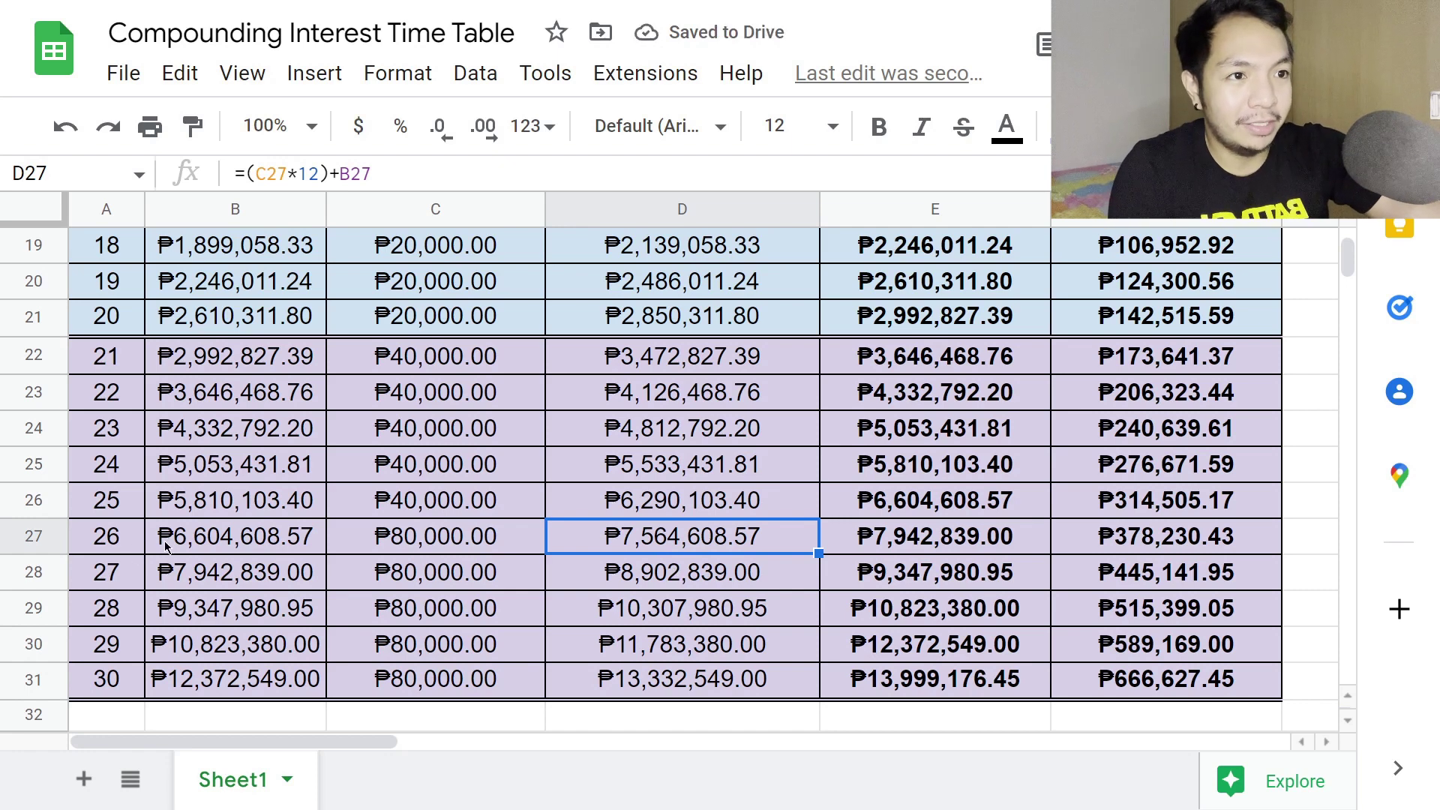
Review the raised monthly investment from year 26 and the Yearly Income of each year from 25 to 30
click(130, 540)
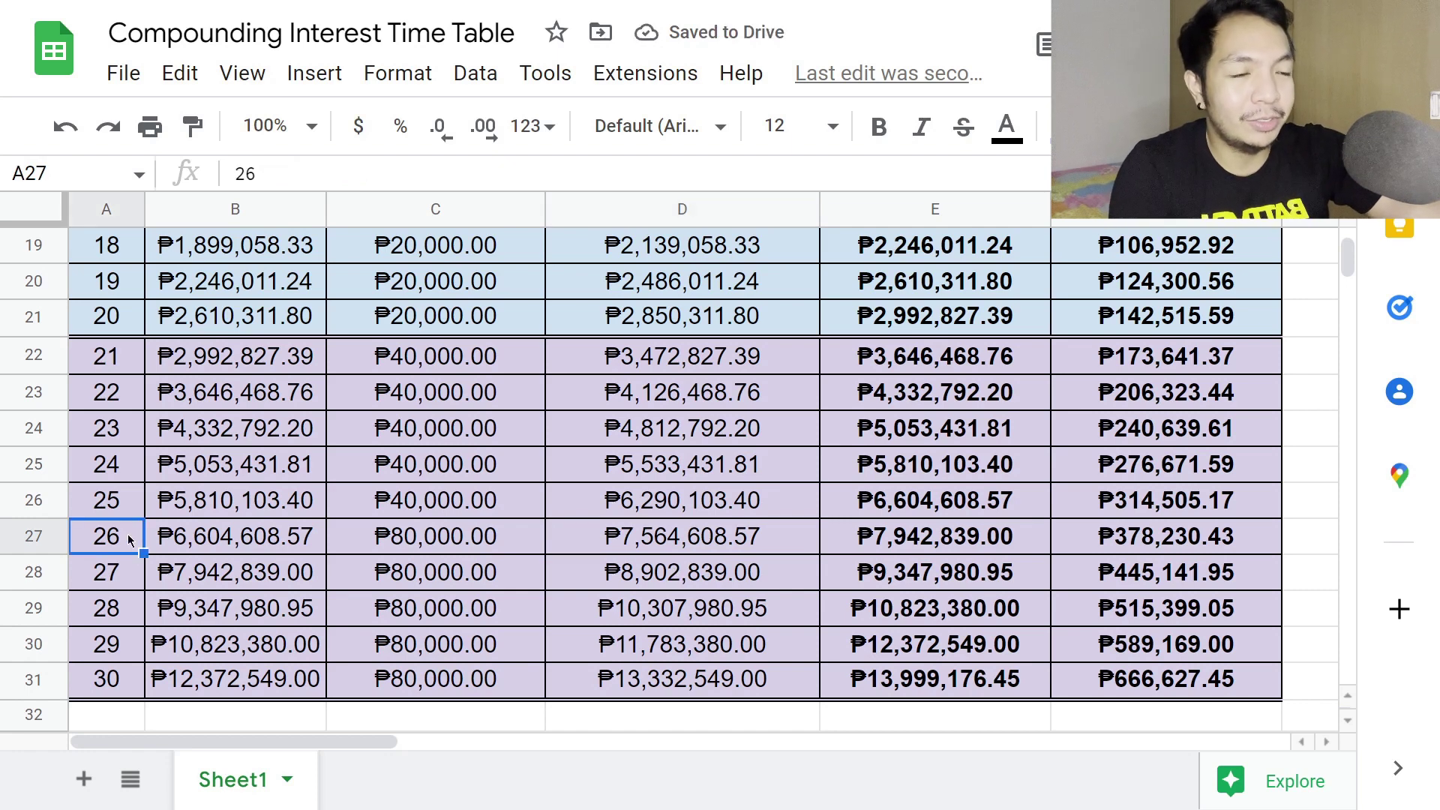
click(441, 540)
click(477, 566)
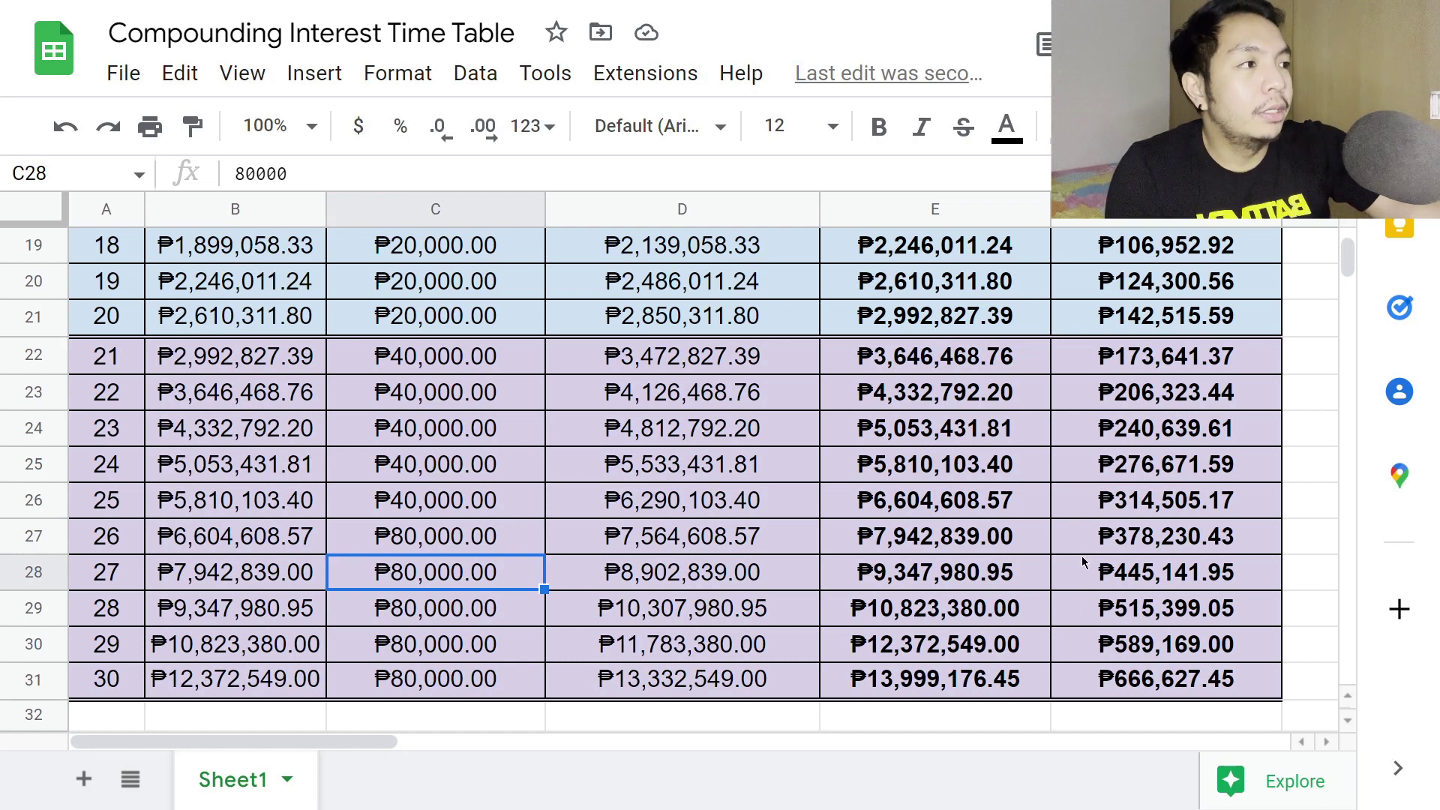
click(1145, 507)
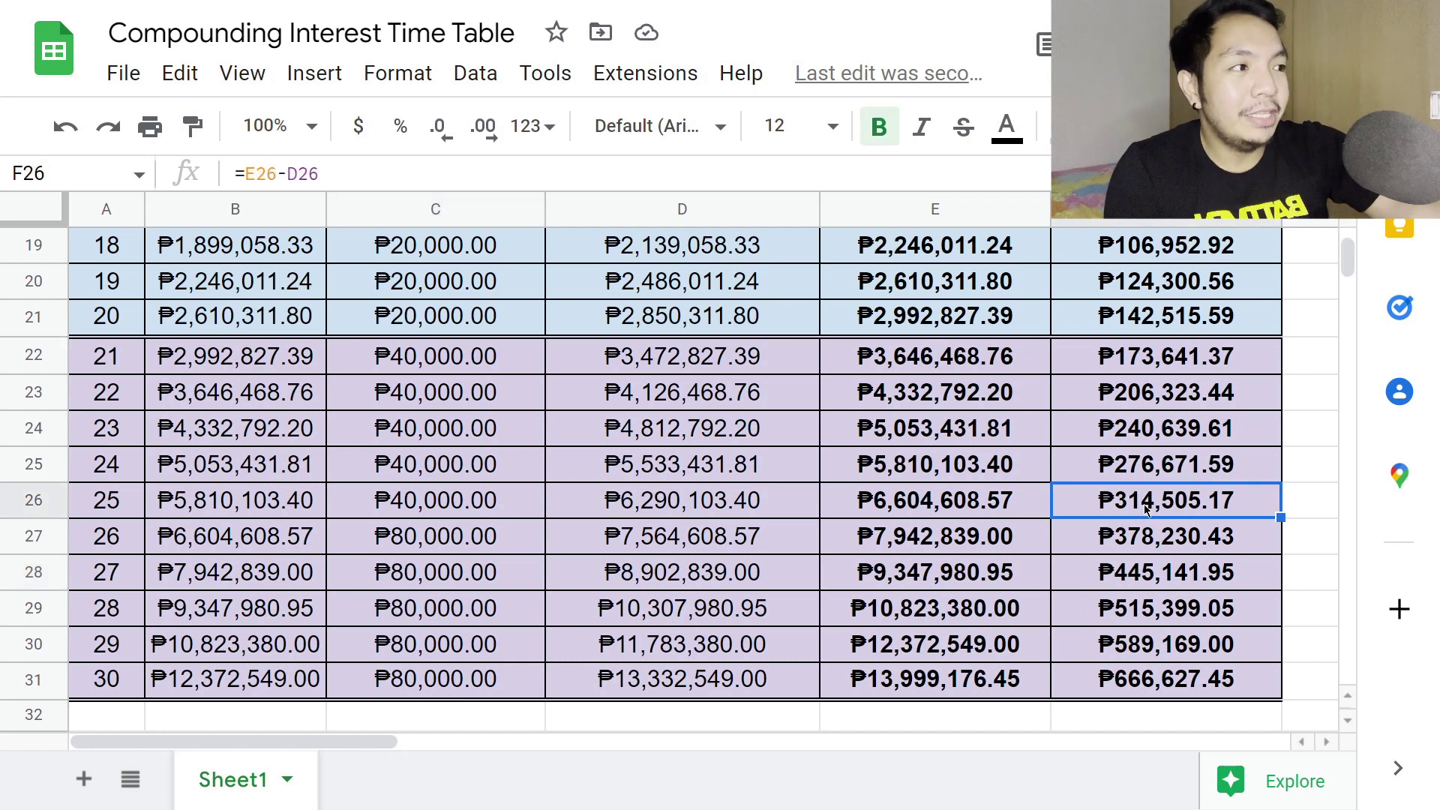
click(1152, 541)
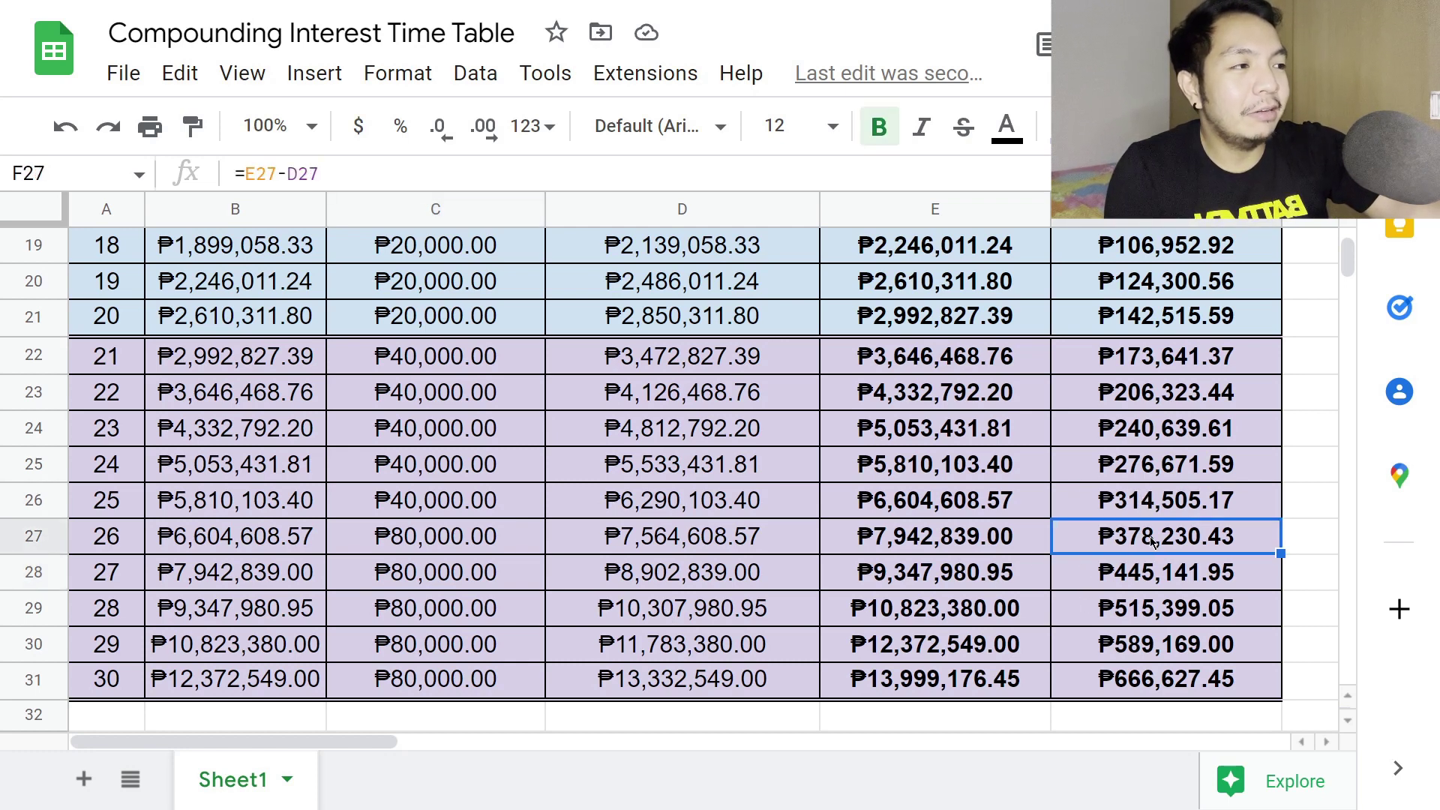
click(1161, 575)
click(1145, 610)
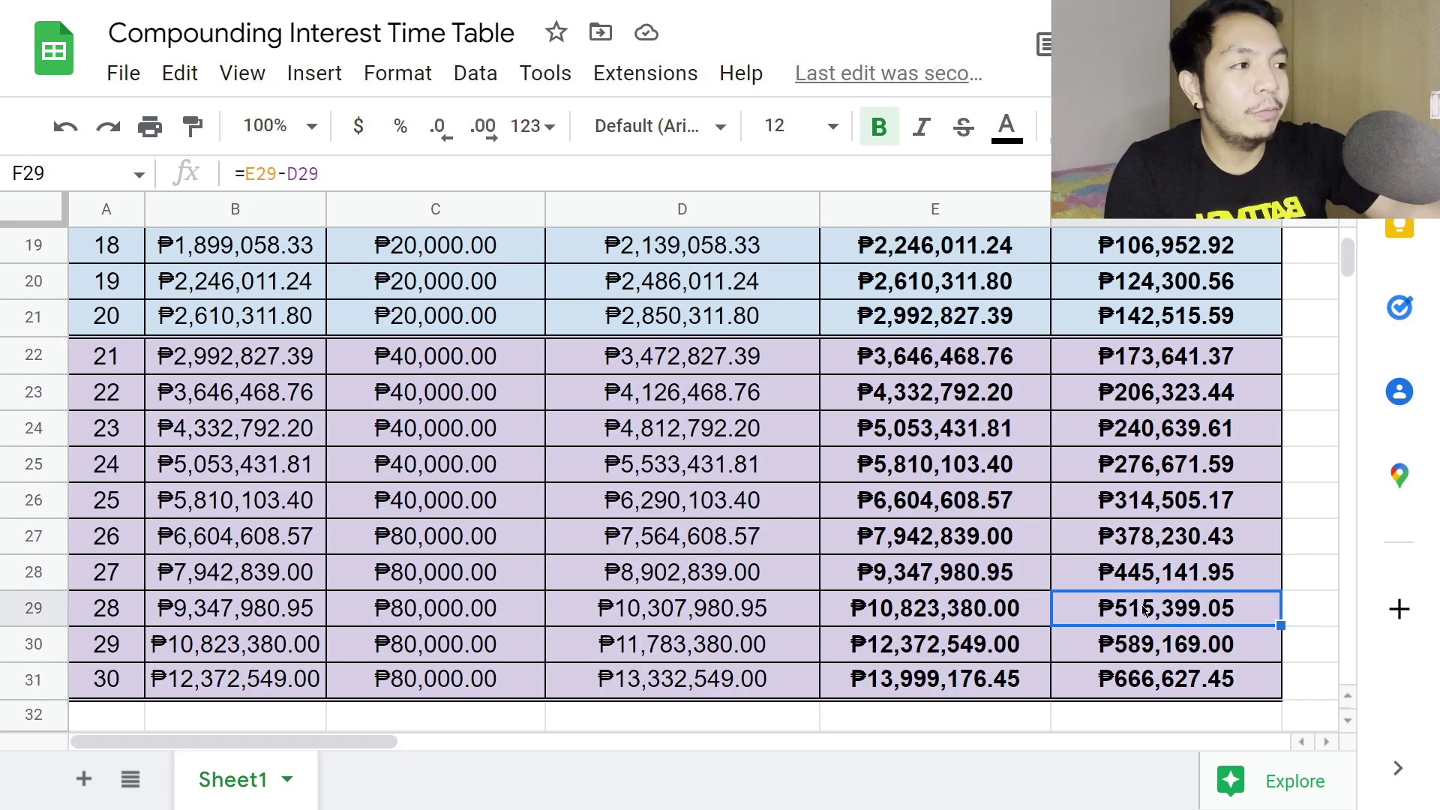
click(1141, 651)
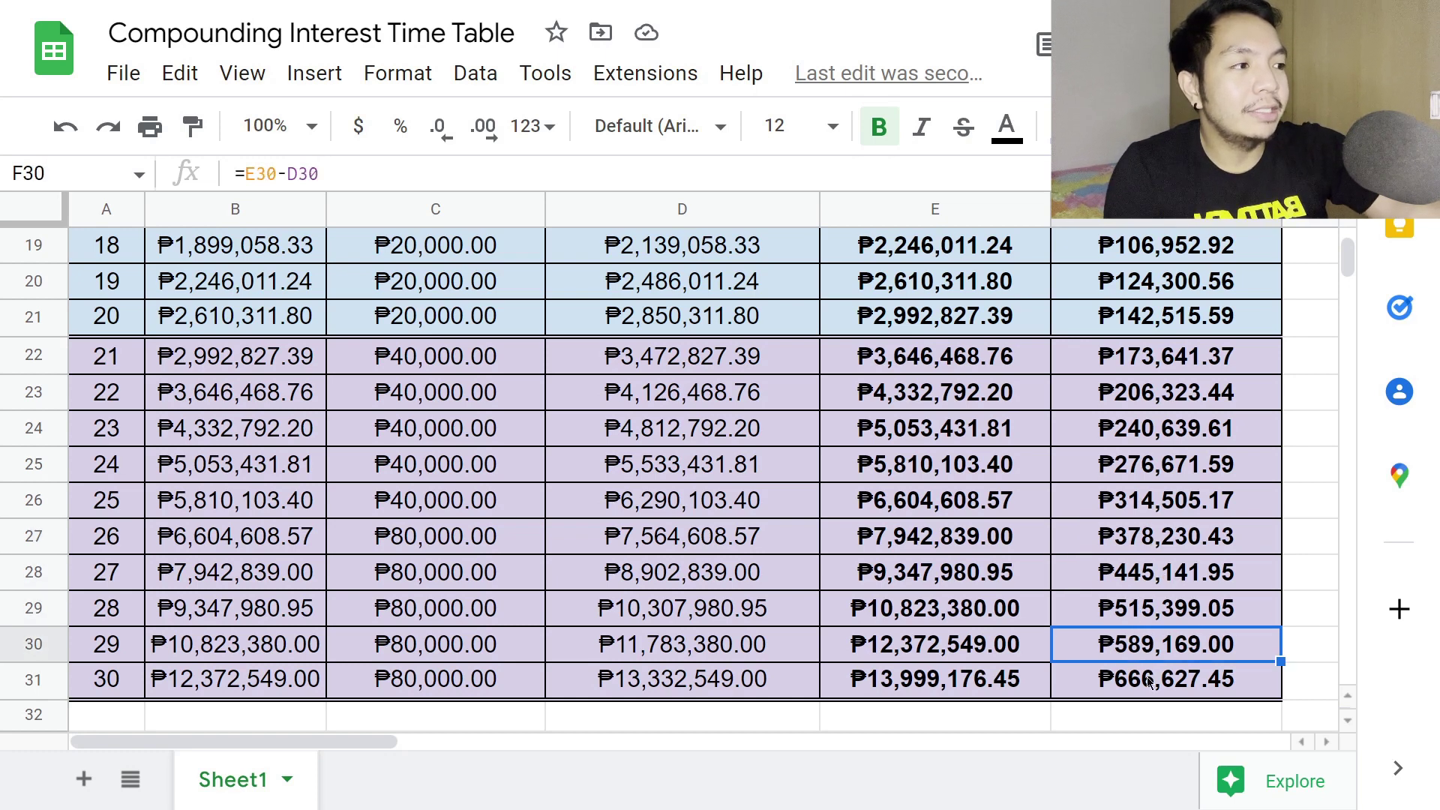
click(1148, 680)
scroll(1148, 680, down, 2)
scroll(1123, 664, up, 1)
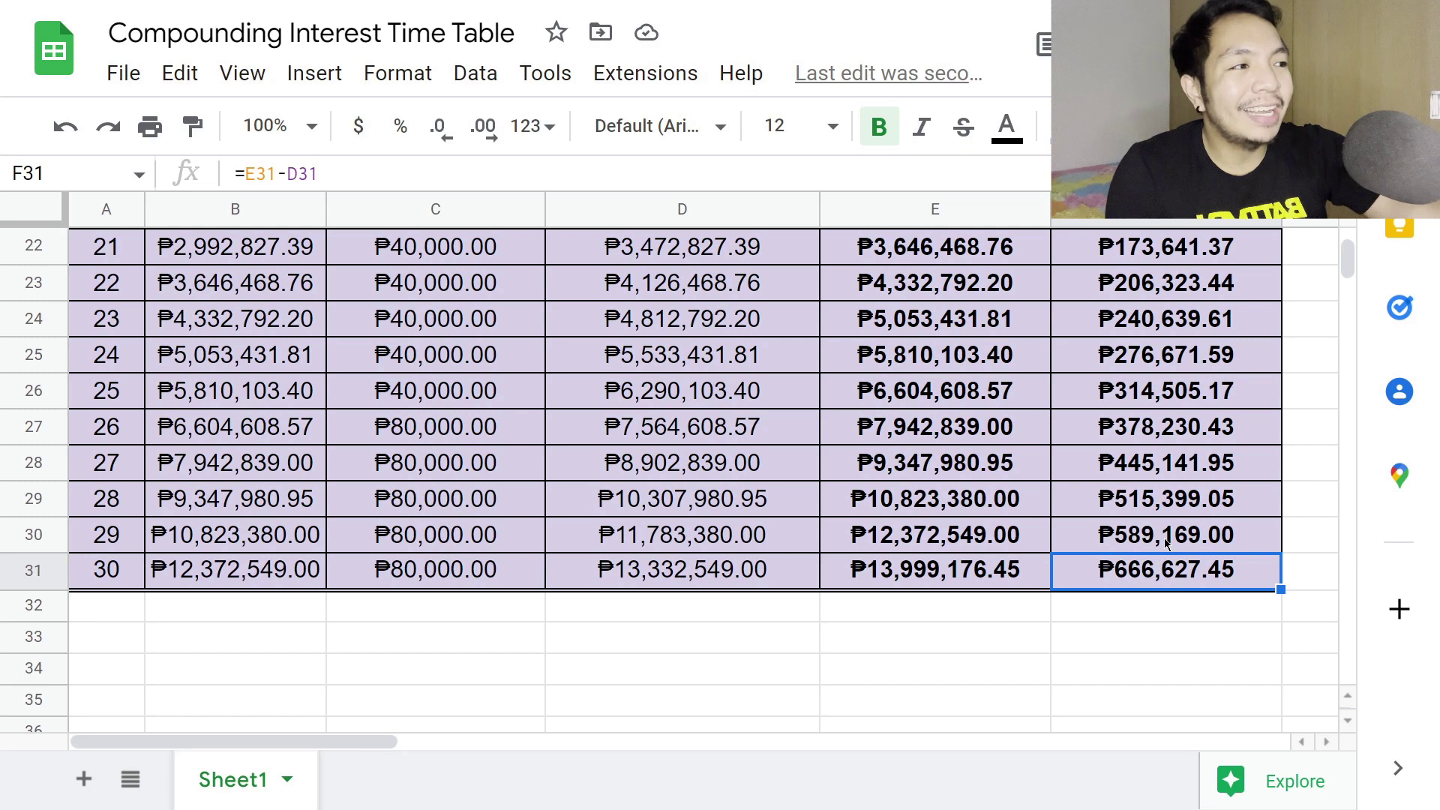
Compare the year 28 interest growth total in E29 with its Yearly Income in F29, and check year 29's income
click(1153, 497)
click(1158, 540)
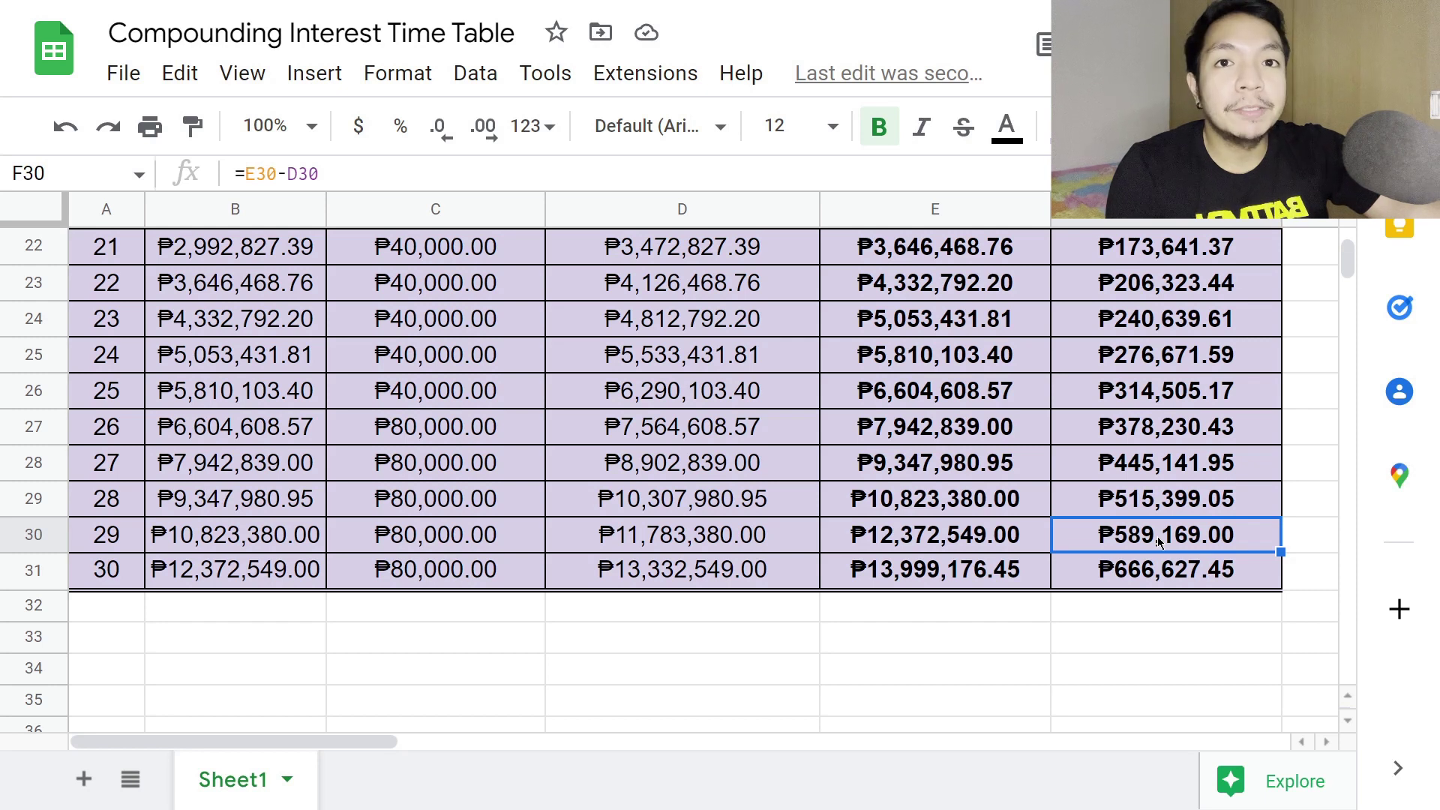
click(1012, 500)
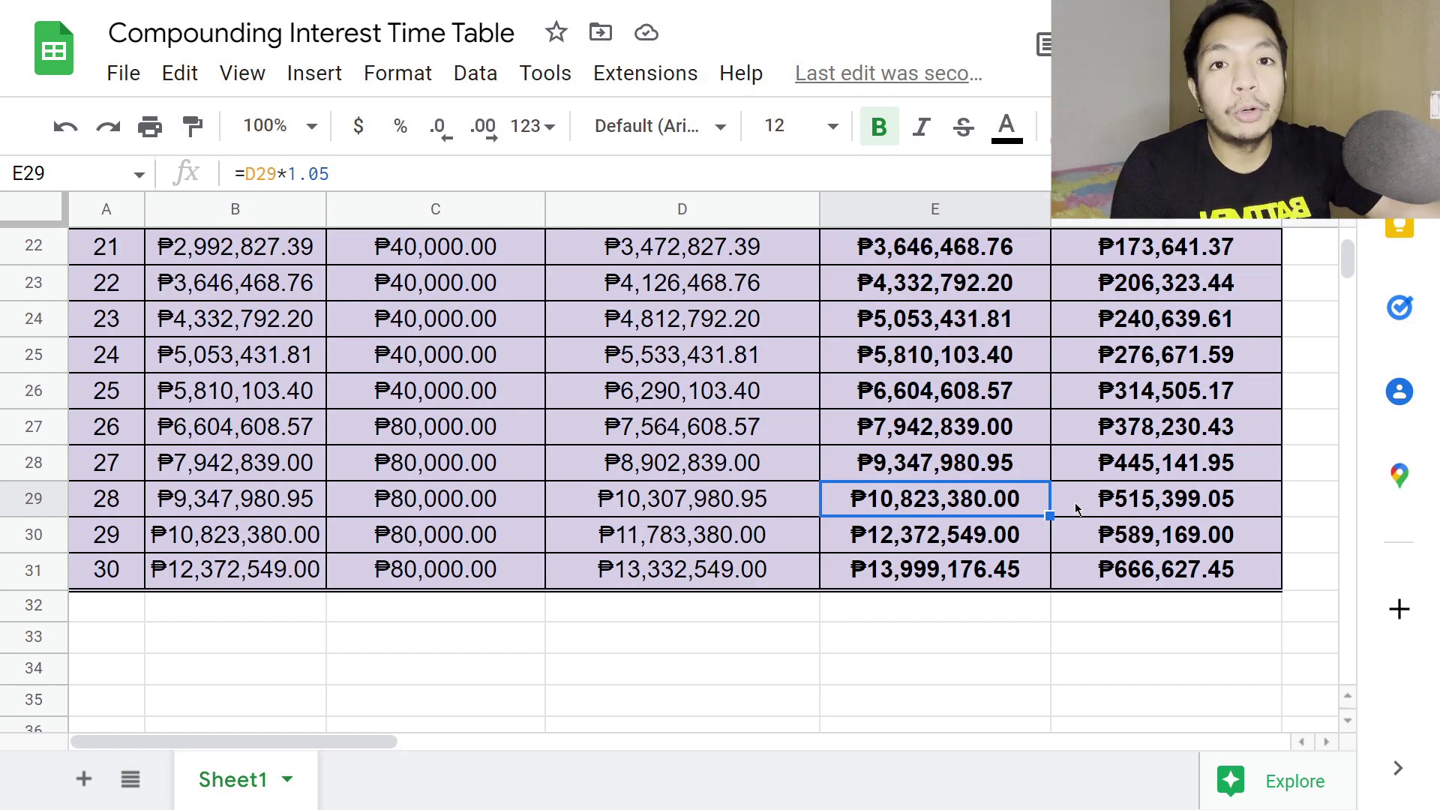
click(1155, 512)
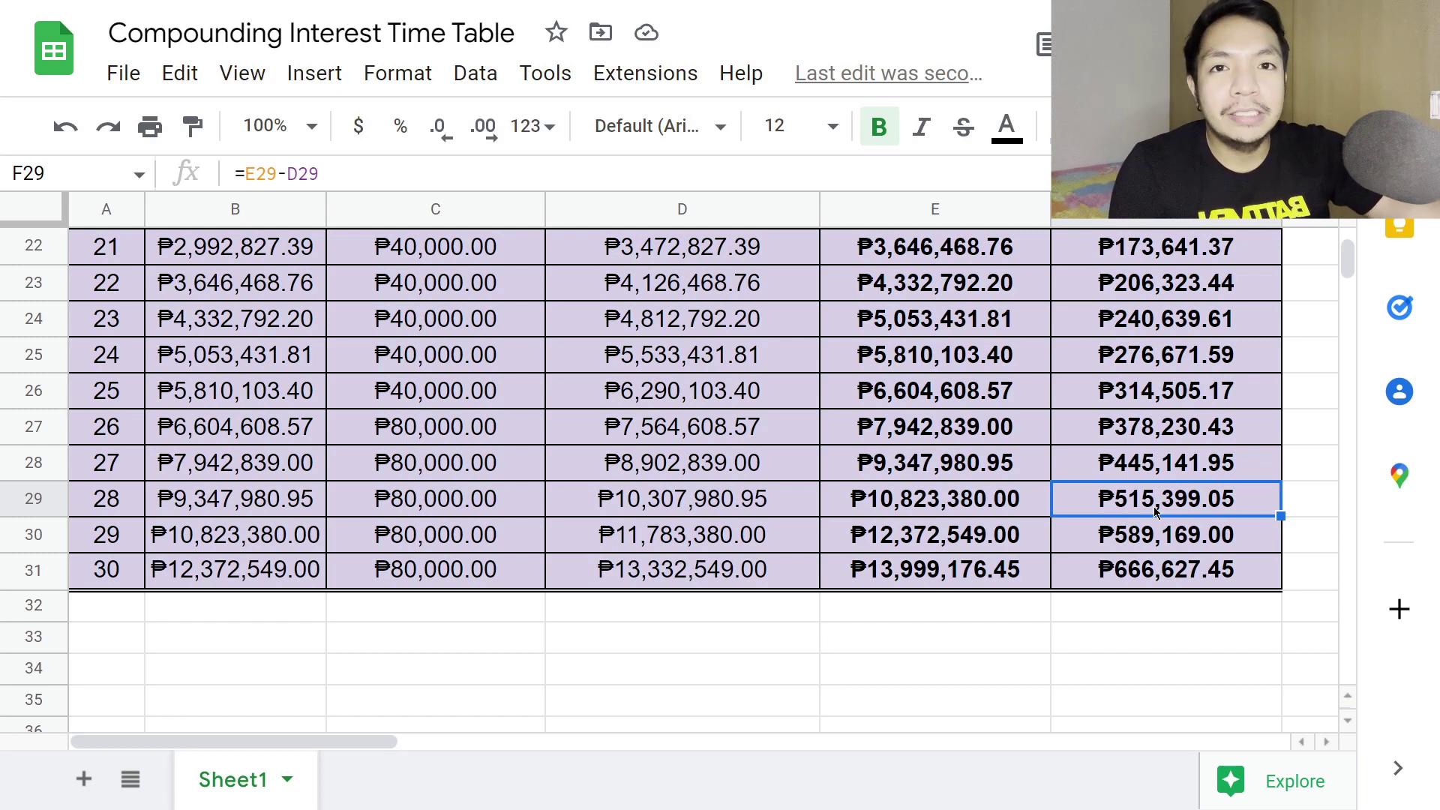
click(1010, 501)
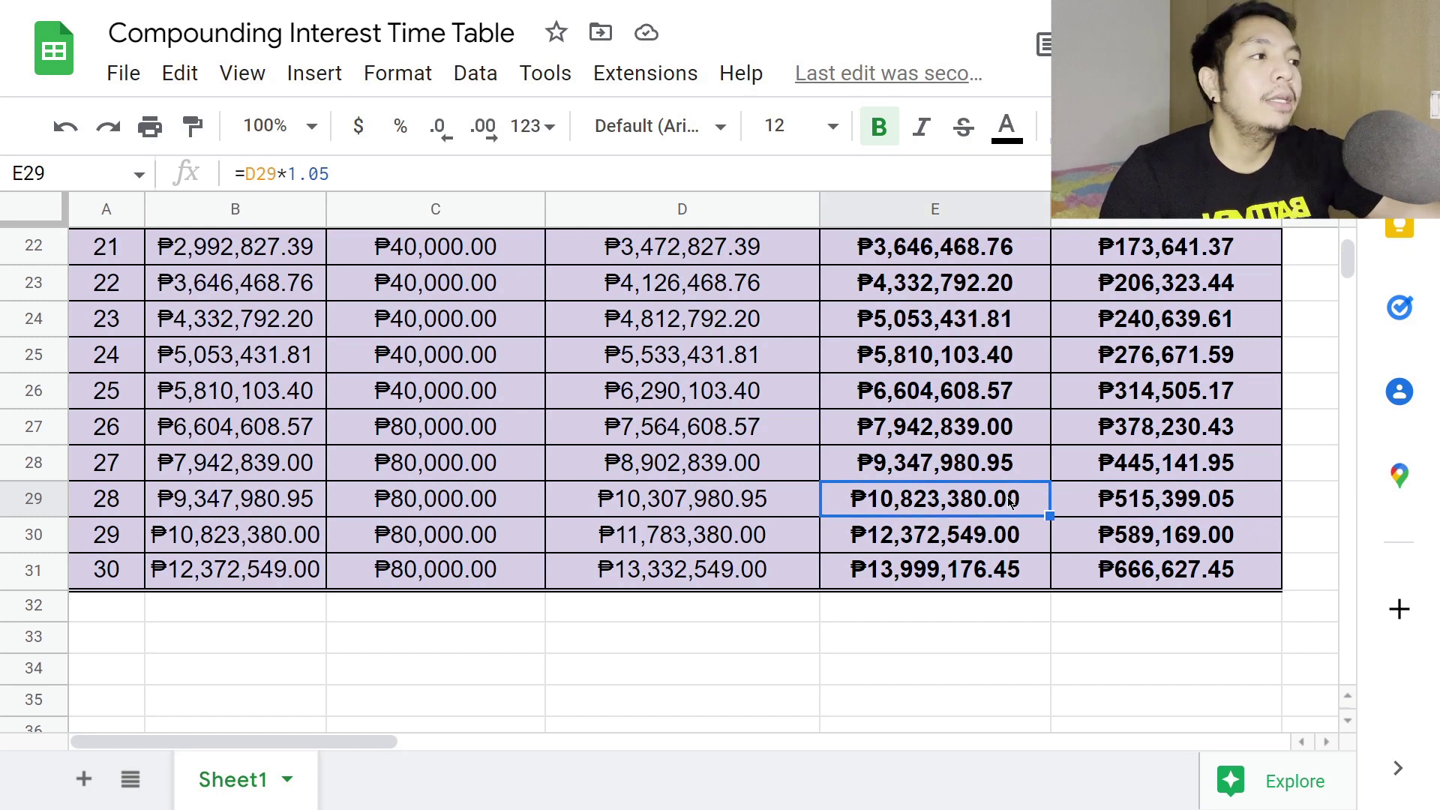
click(1091, 513)
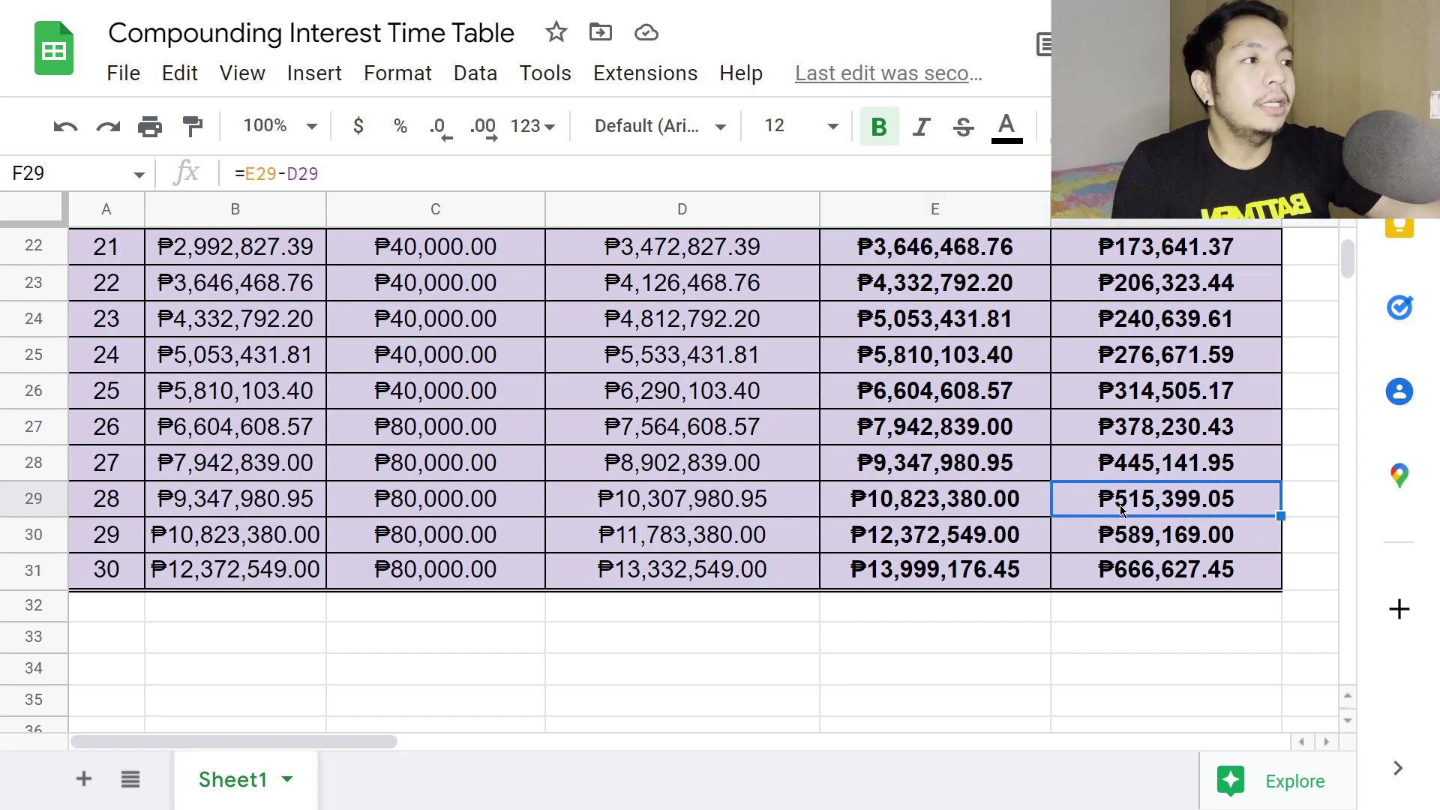
Check the Yearly Income of years 29, 30 and 28, and locate year 30 in the YEAR column
click(1143, 534)
click(1151, 575)
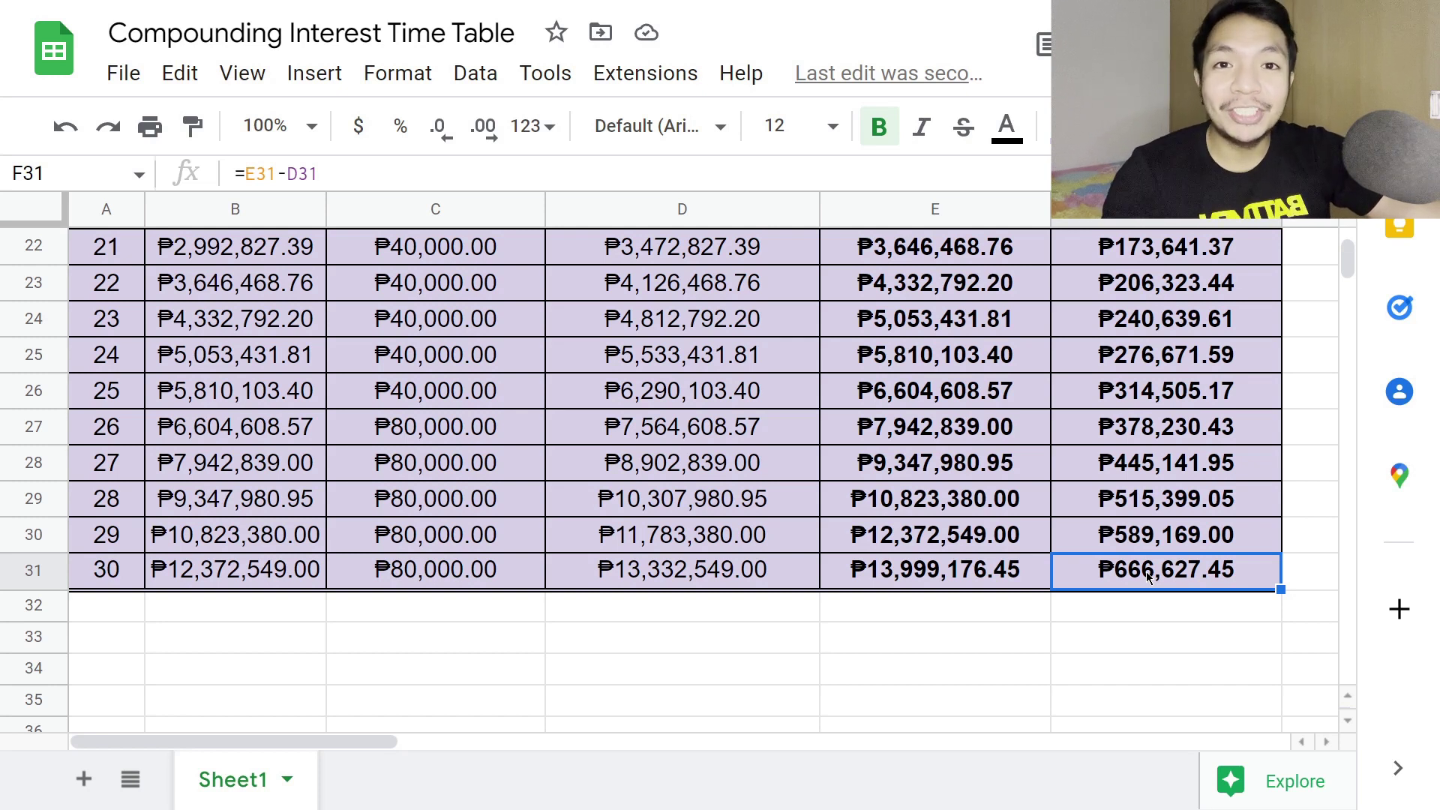
click(1120, 509)
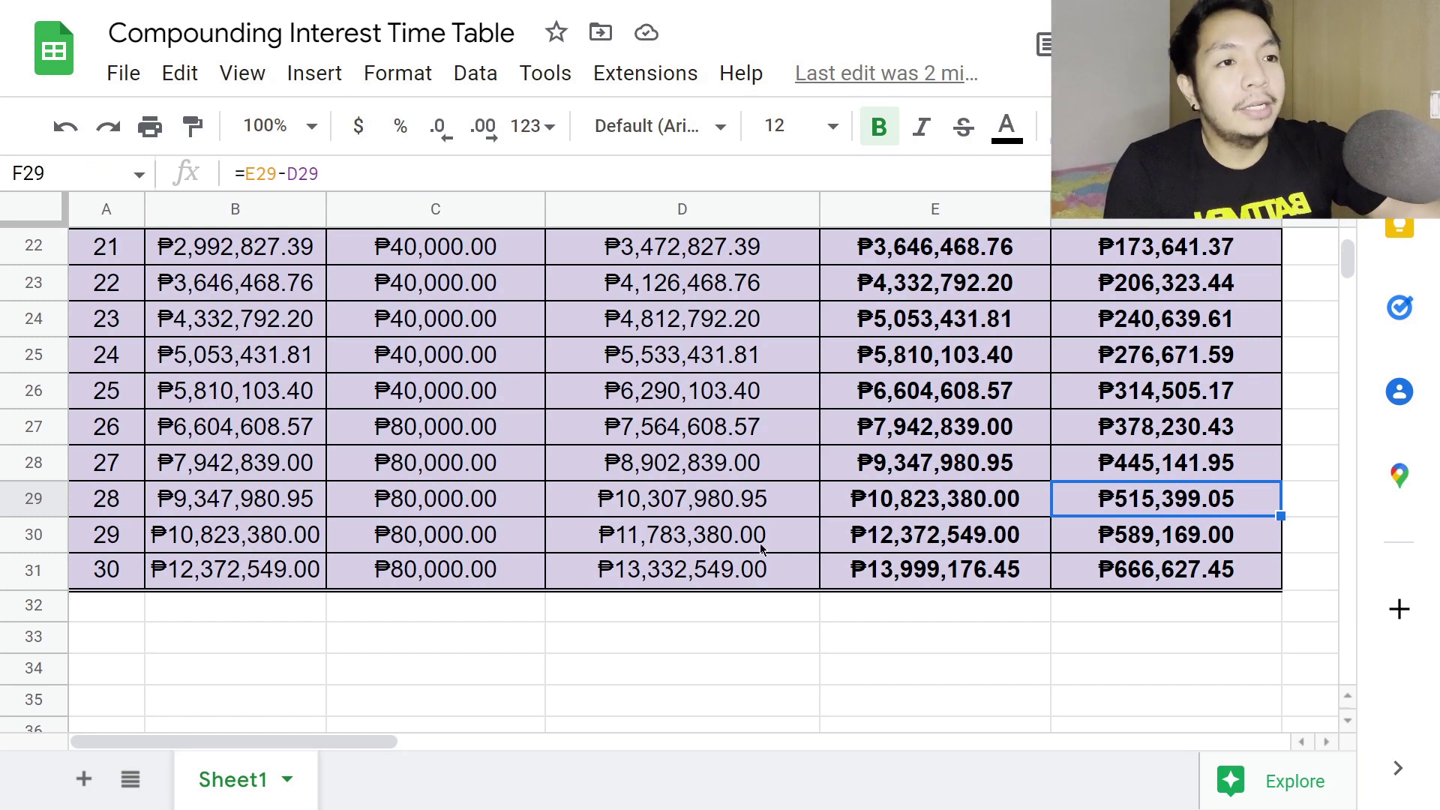
click(105, 570)
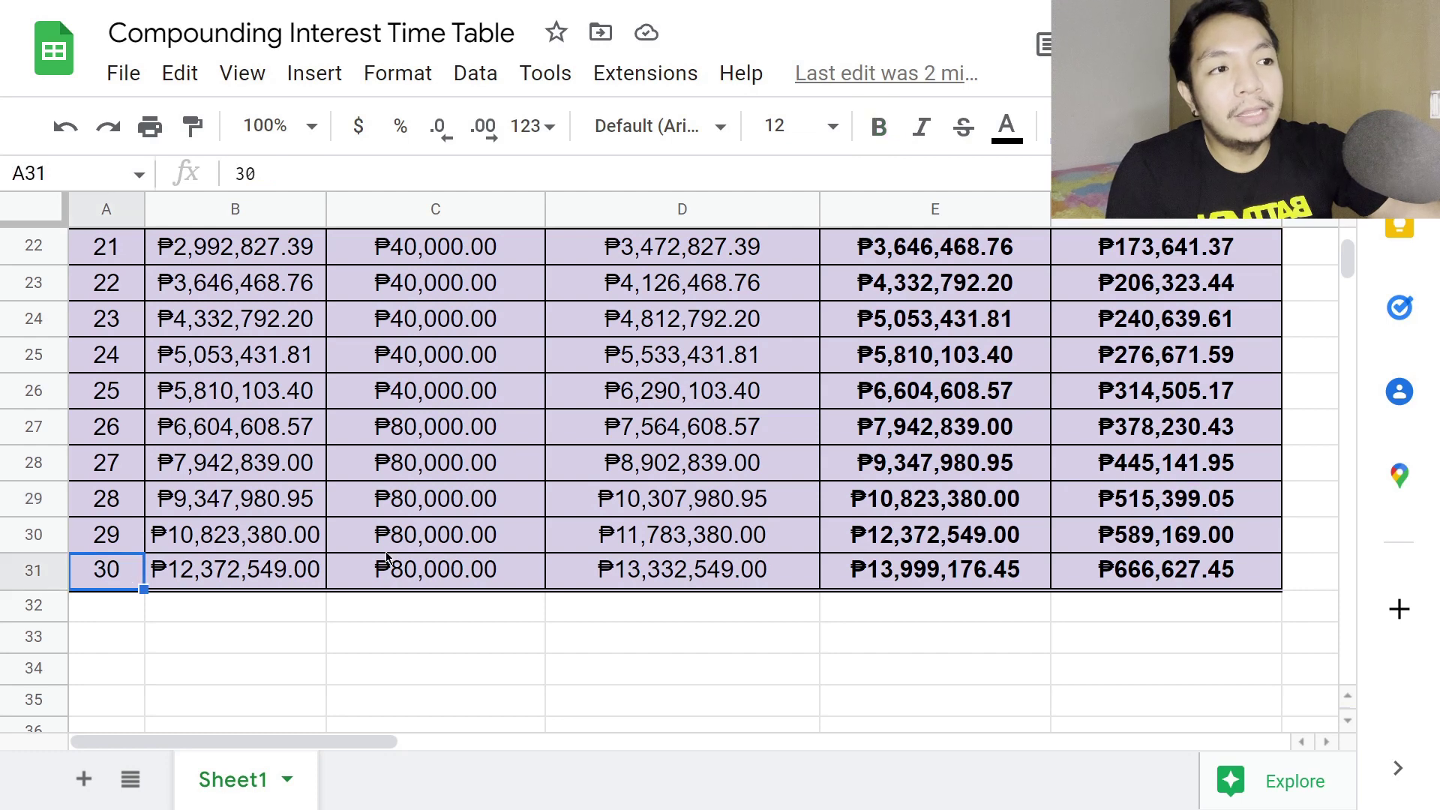
Review the Investment/month amounts from the early years onward, returning to year 1 in C2
scroll(435, 450, up, 10)
drag(437, 303, 436, 510)
click(530, 570)
scroll(525, 568, down, 5)
scroll(525, 569, up, 5)
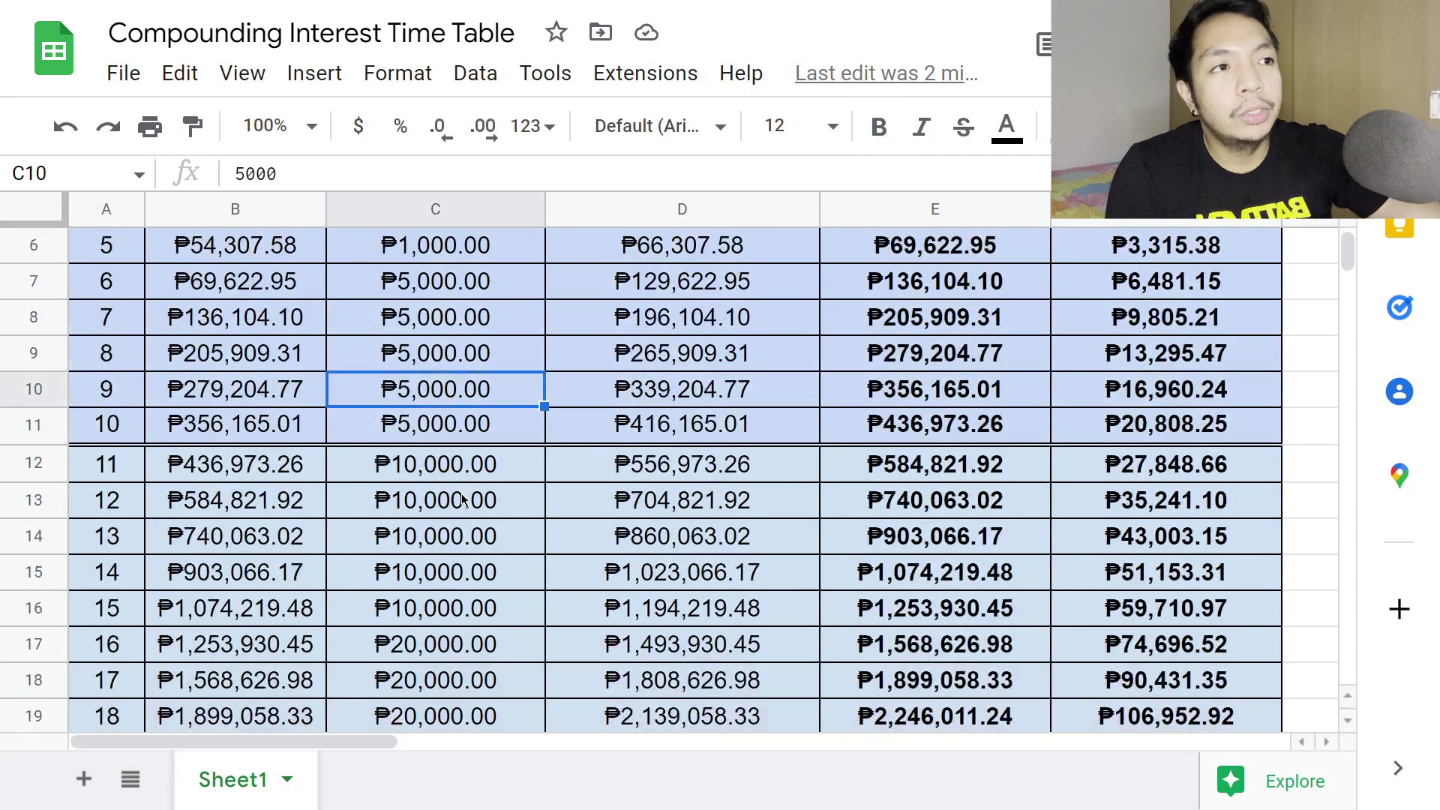
click(436, 369)
click(435, 294)
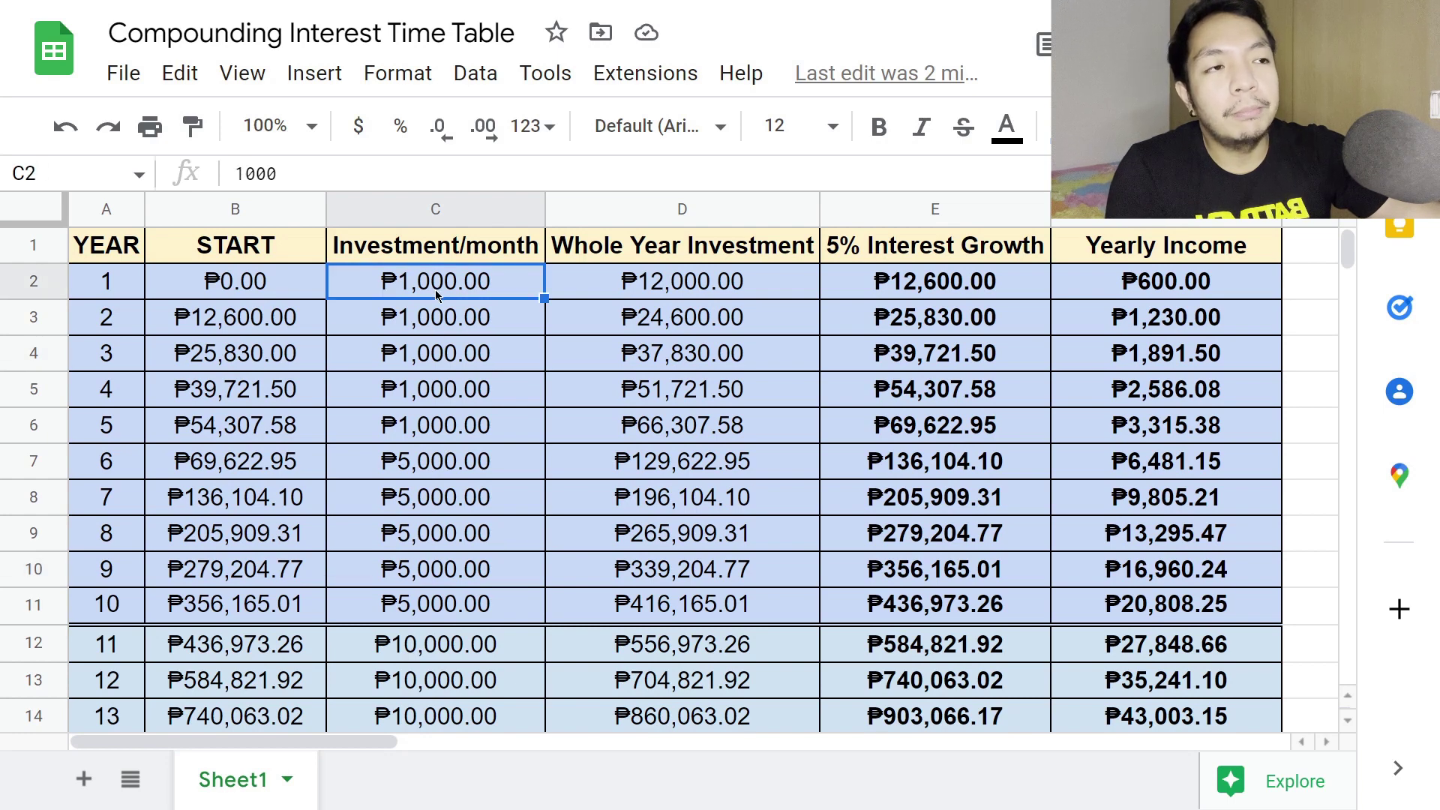
Inspect year 3's monthly investment and START balance, and go over the Investment/month amounts for years 1 through 10
click(433, 363)
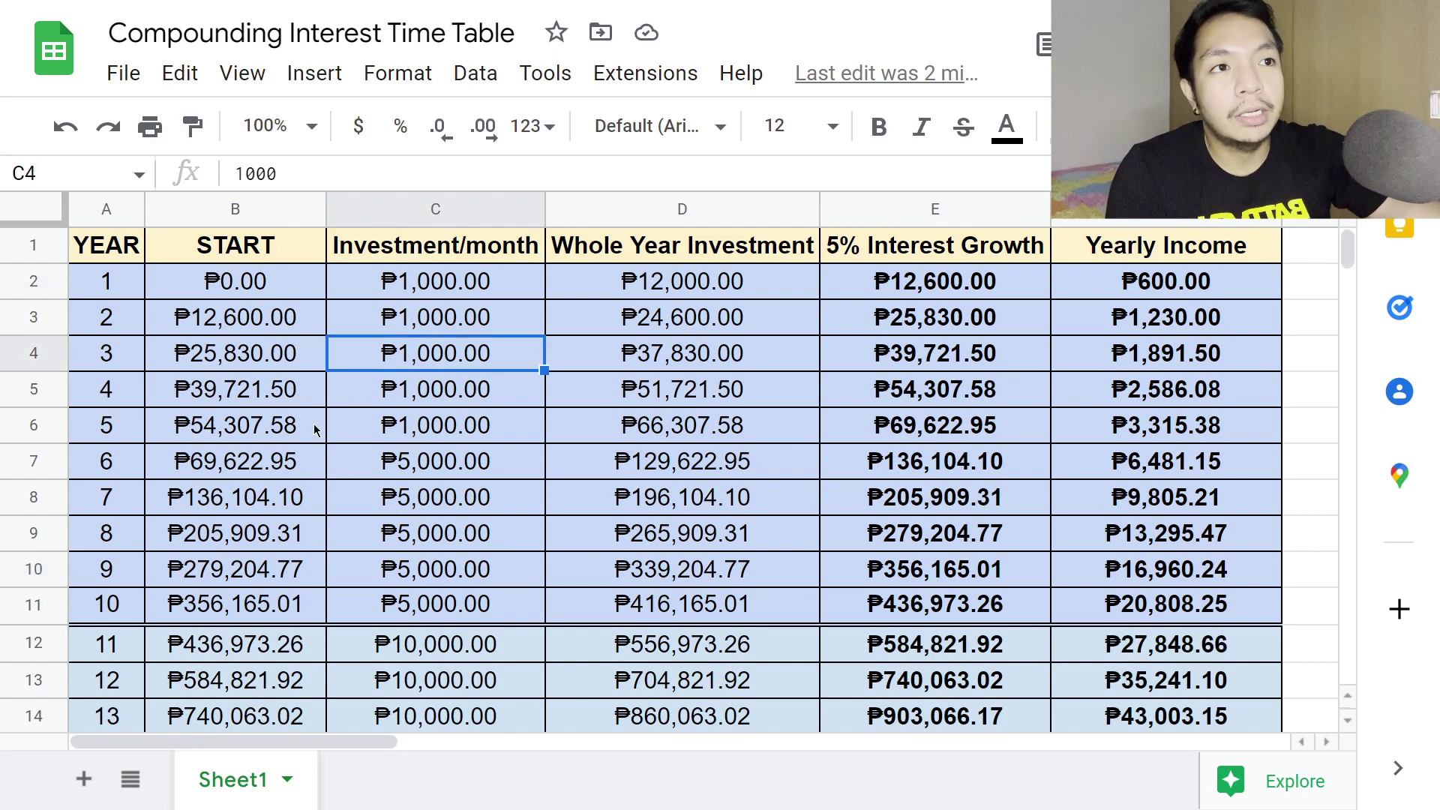
click(184, 348)
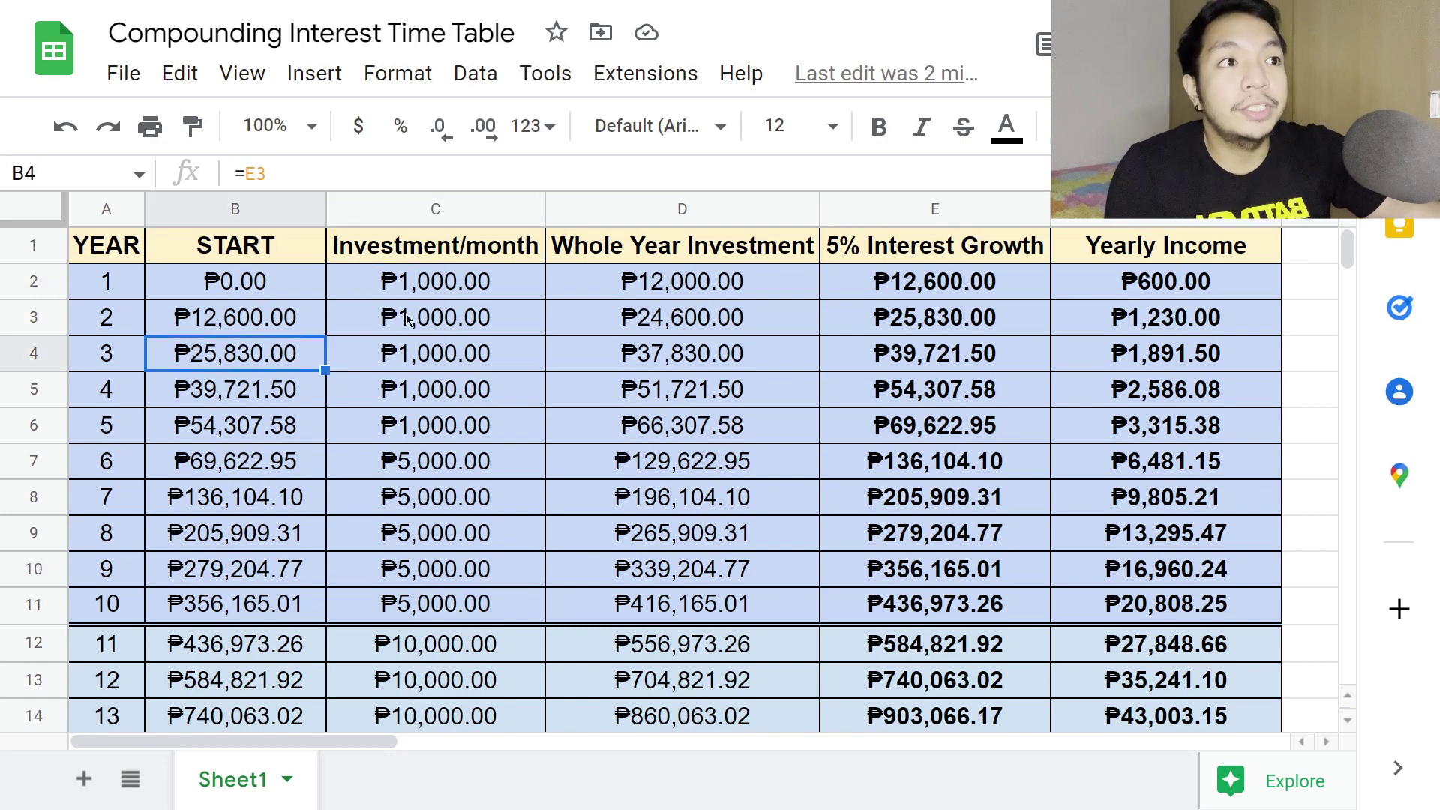
drag(436, 293, 424, 591)
click(424, 592)
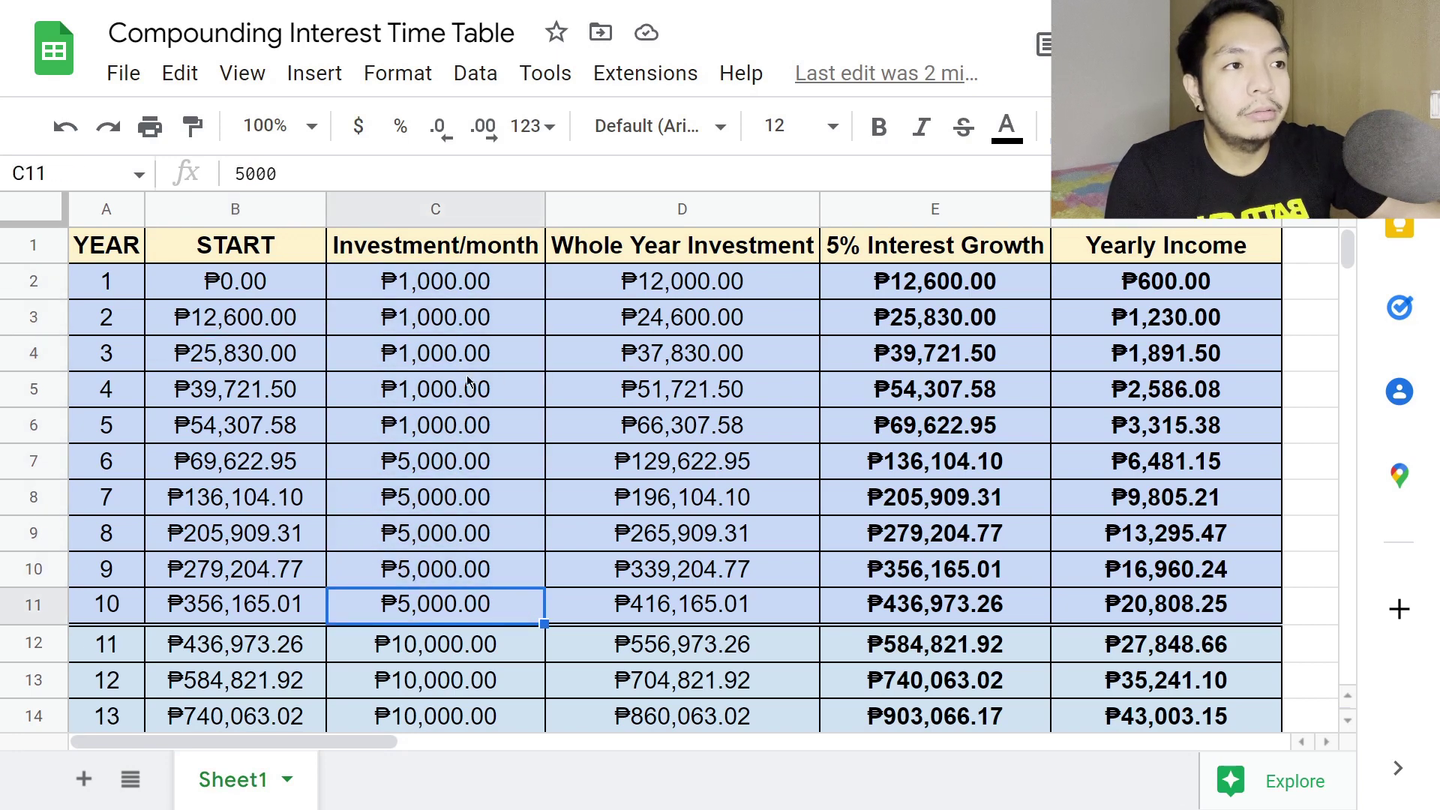
scroll(495, 450, down, 1)
scroll(486, 459, up, 1)
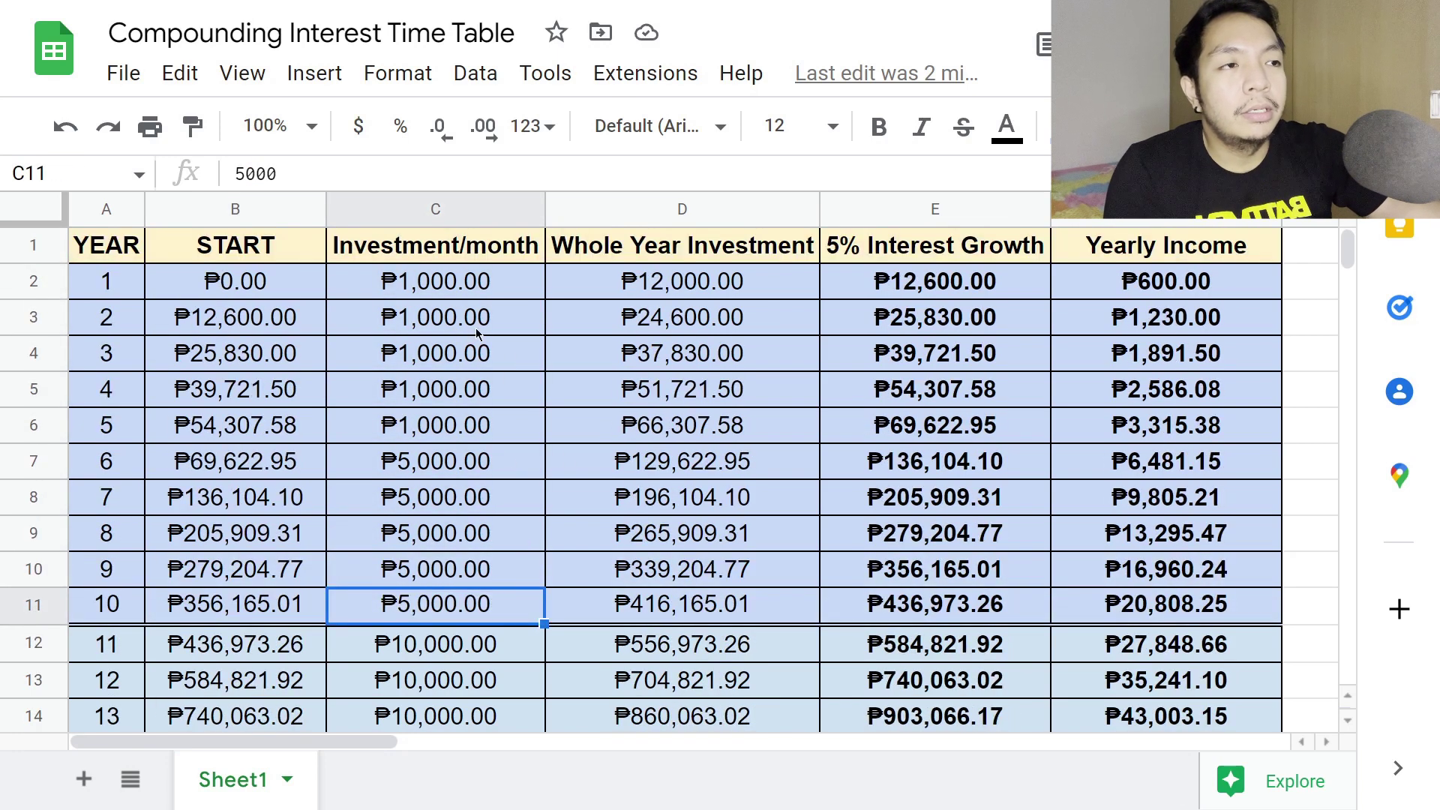
Compare the monthly investment of years 1 and 2 with that of years 6 and 10
click(433, 289)
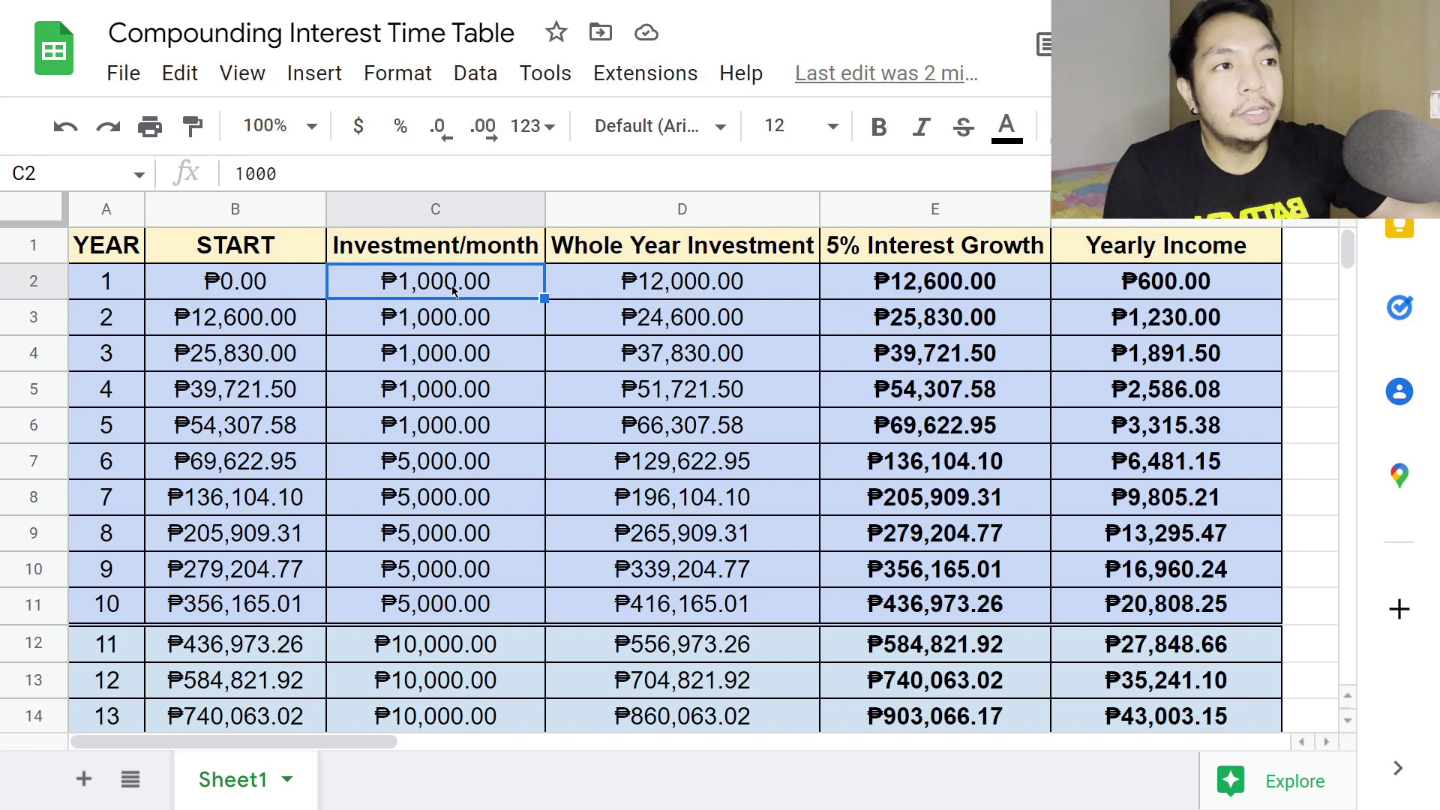
click(457, 316)
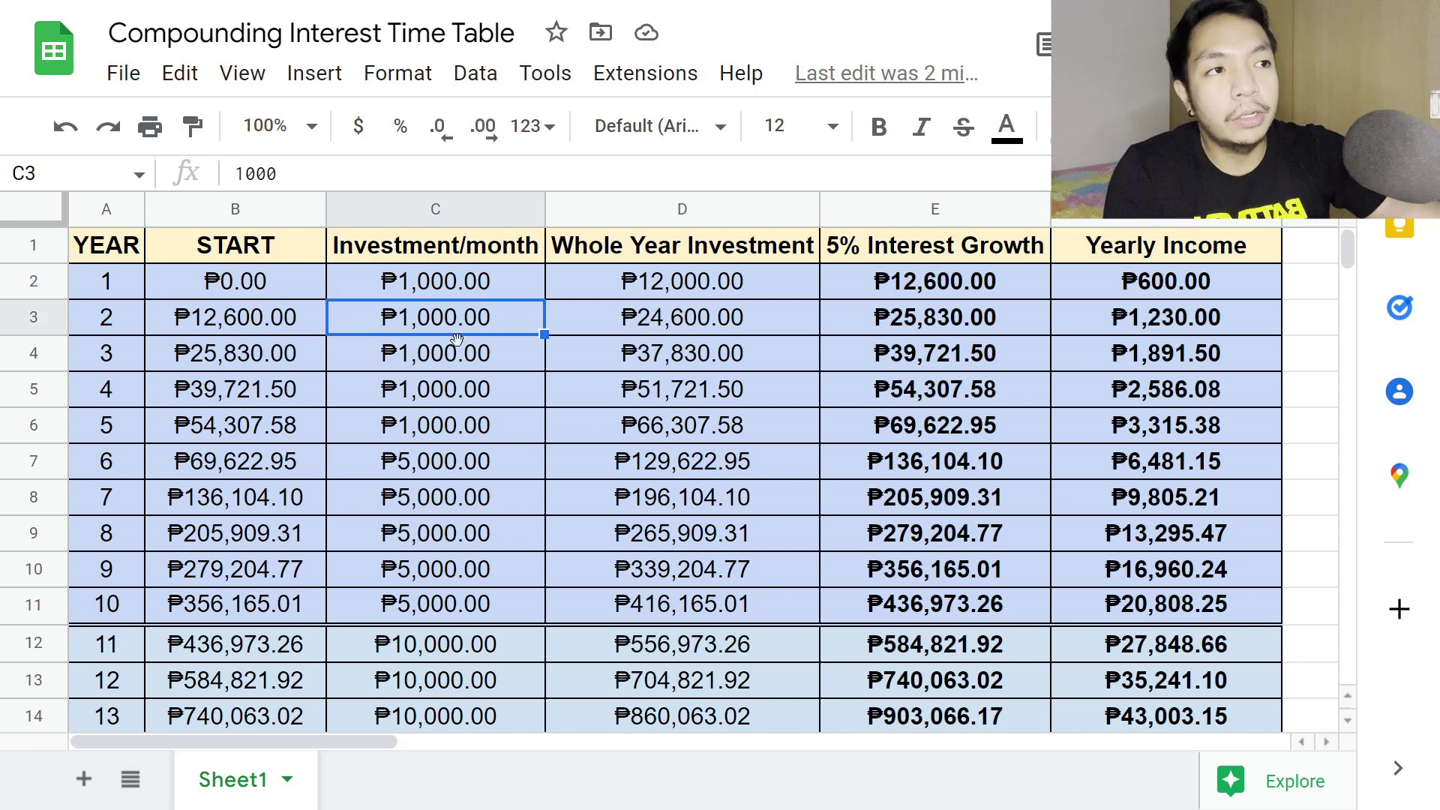
scroll(517, 368, down, 1)
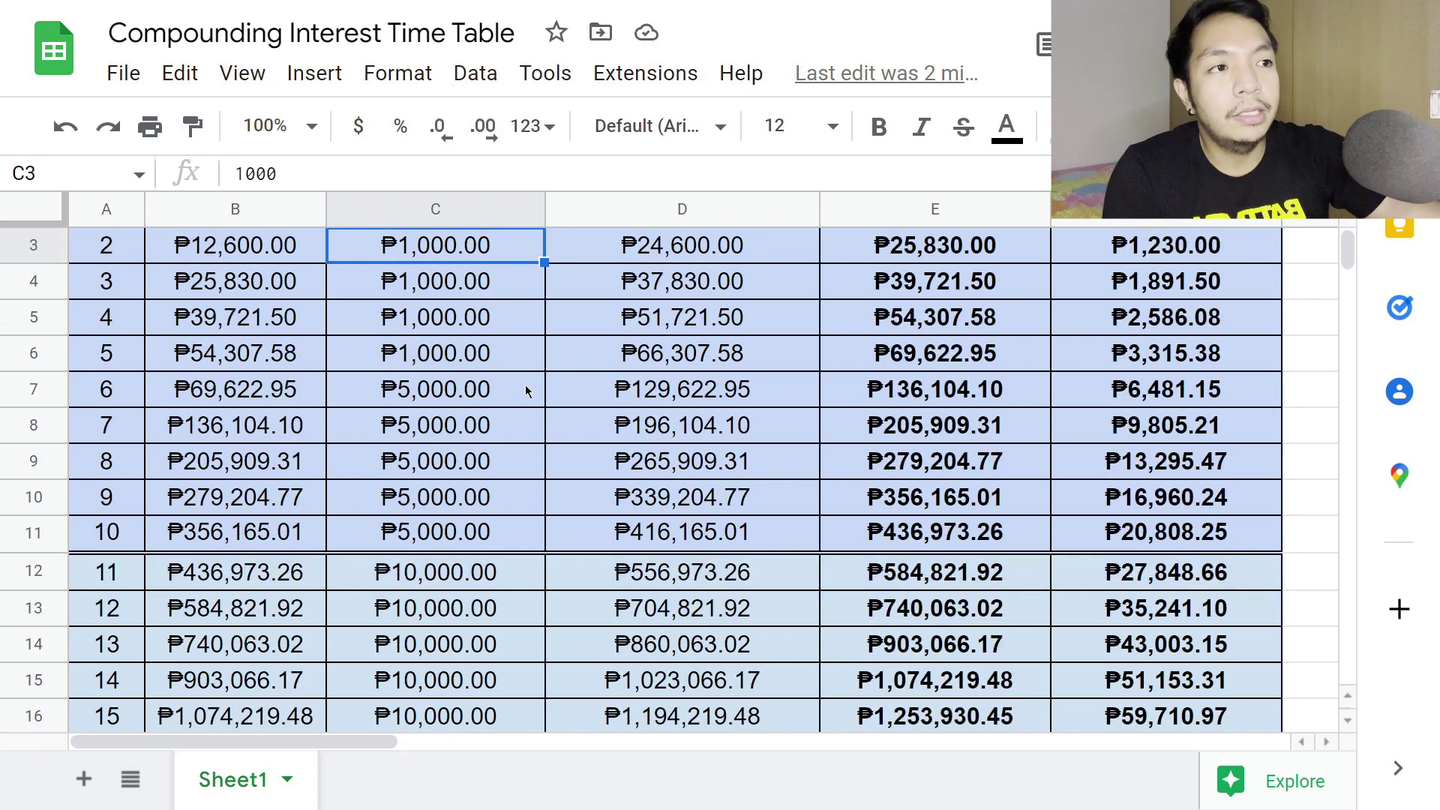
click(452, 394)
click(477, 535)
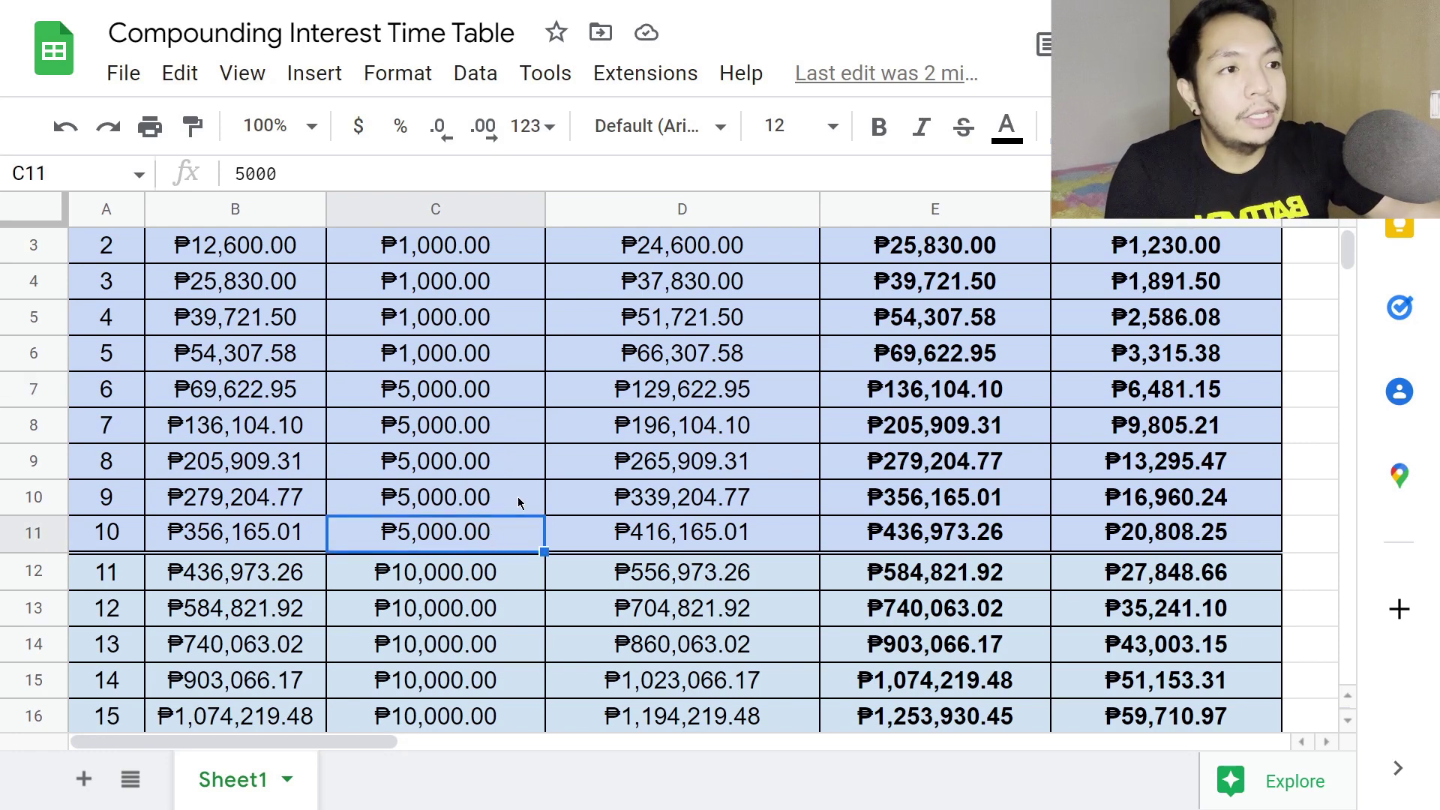
scroll(525, 497, down, 3)
scroll(525, 498, up, 4)
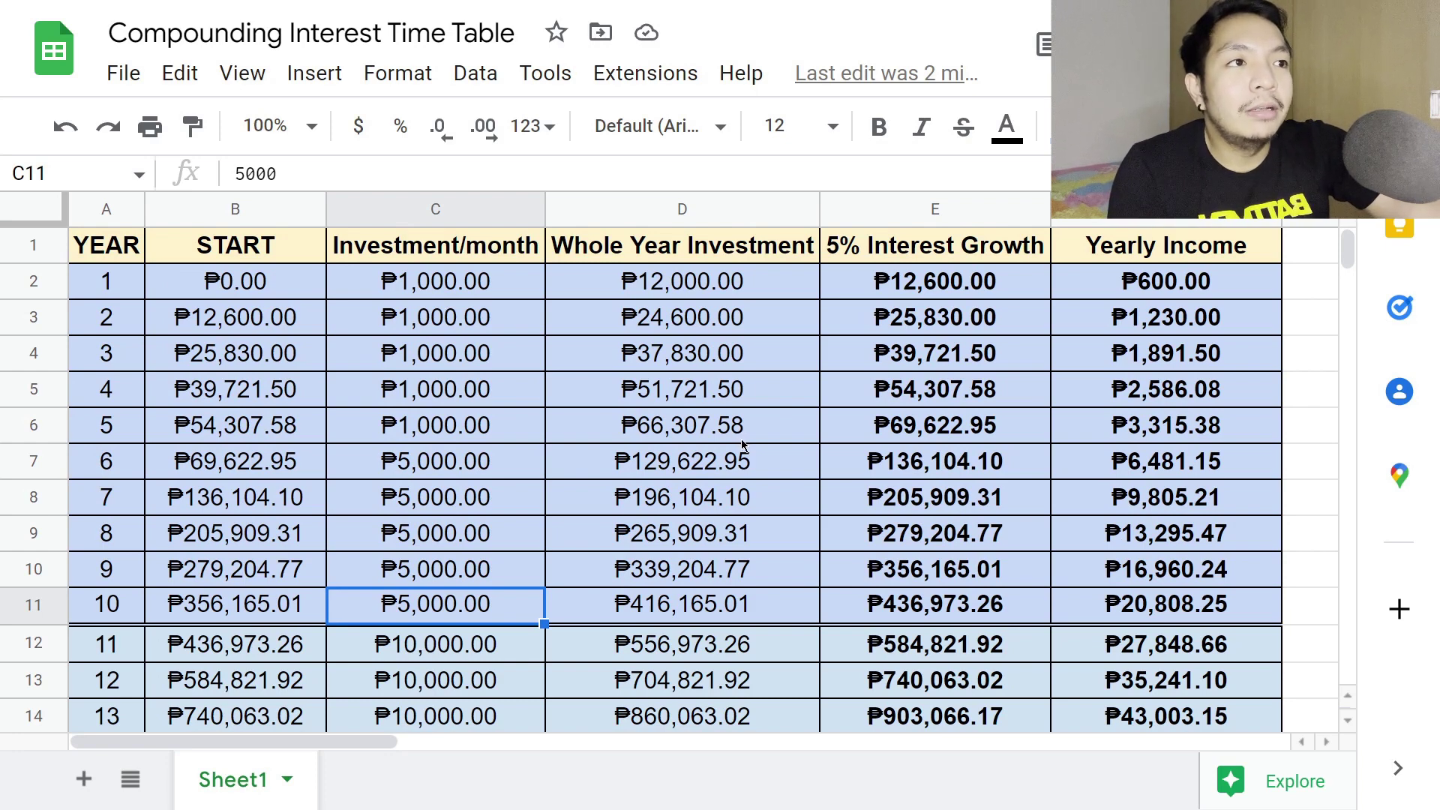
Examine the 5% Interest Growth column from its header in E1 through year 30
scroll(773, 435, down, 4)
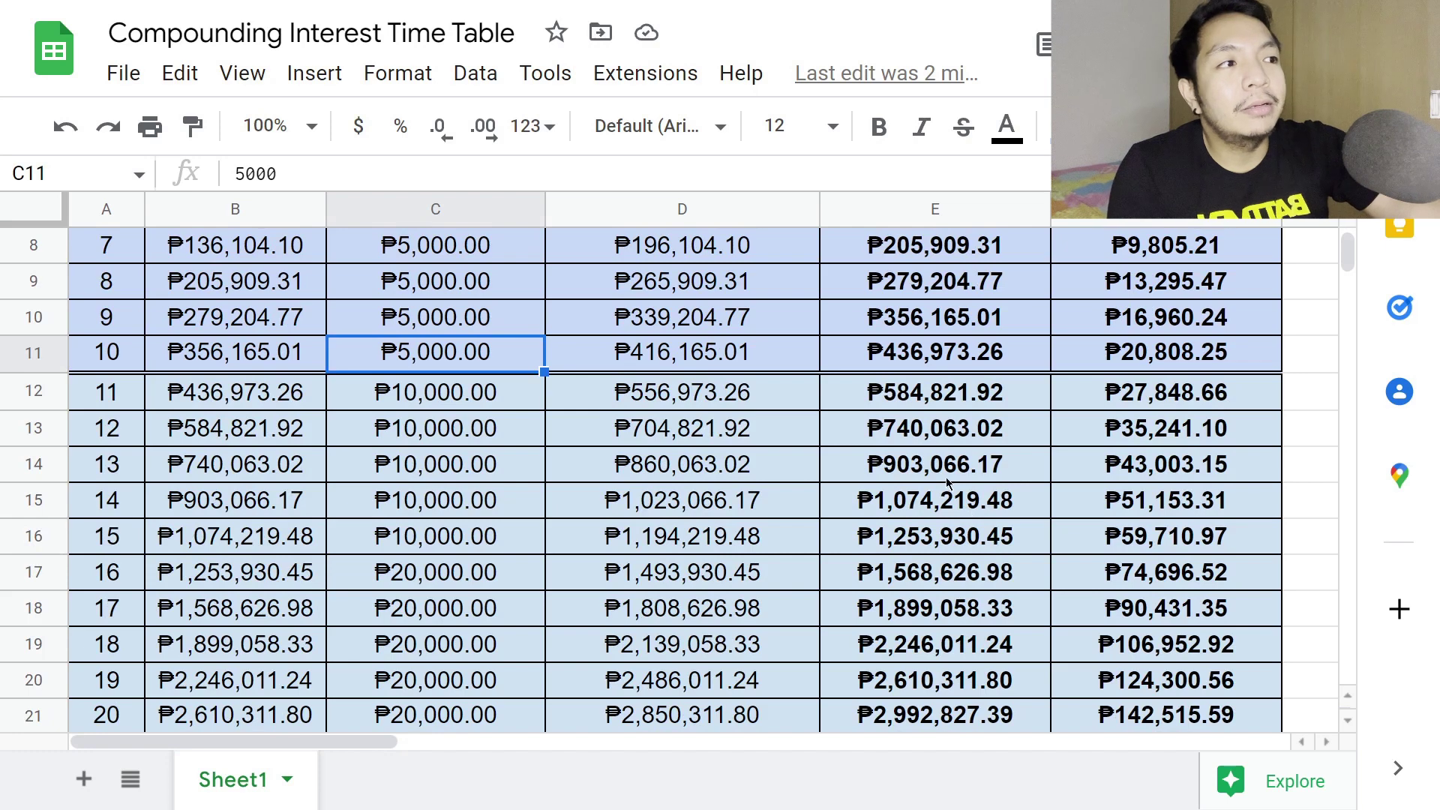
scroll(947, 477, down, 1)
scroll(937, 476, up, 5)
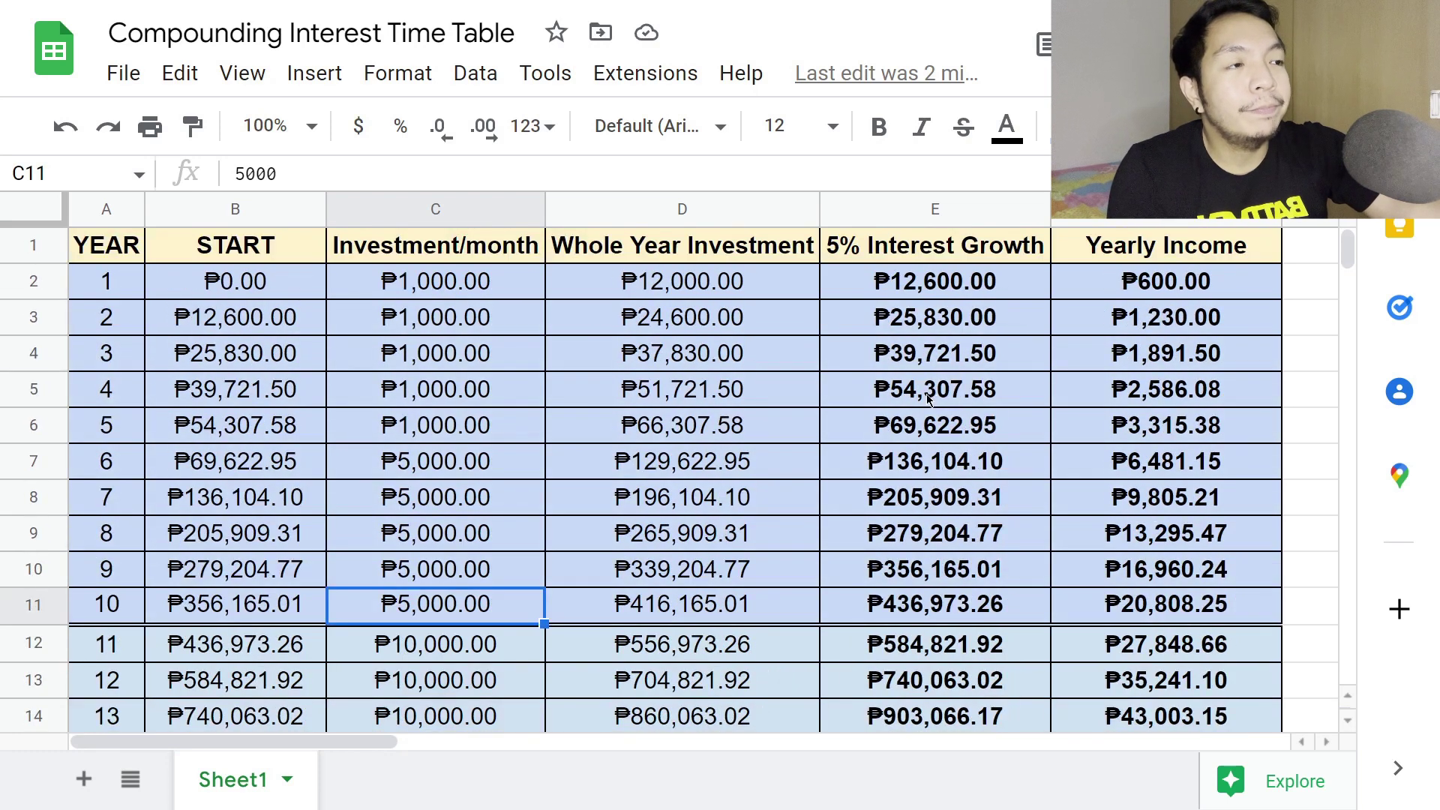
click(920, 252)
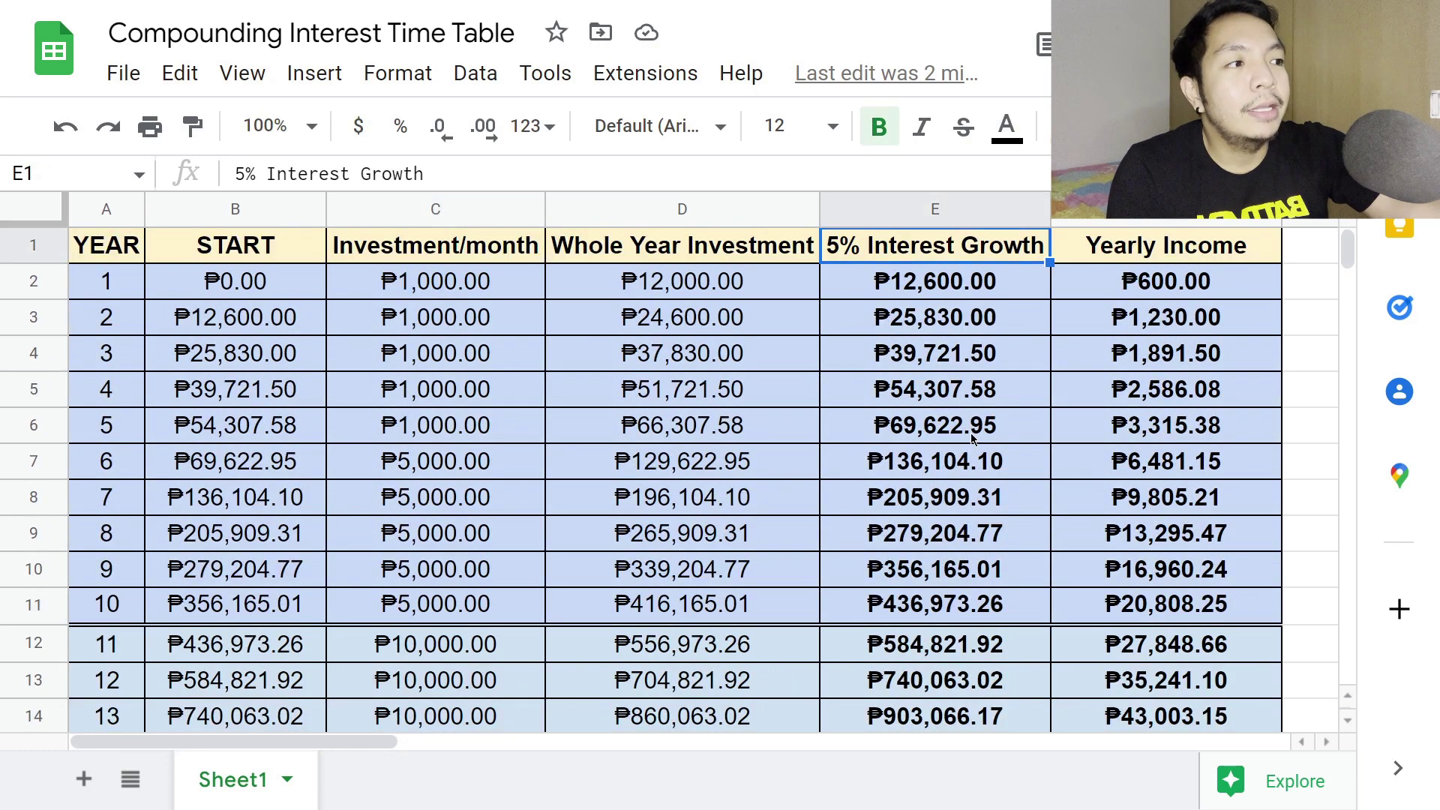
scroll(945, 450, down, 12)
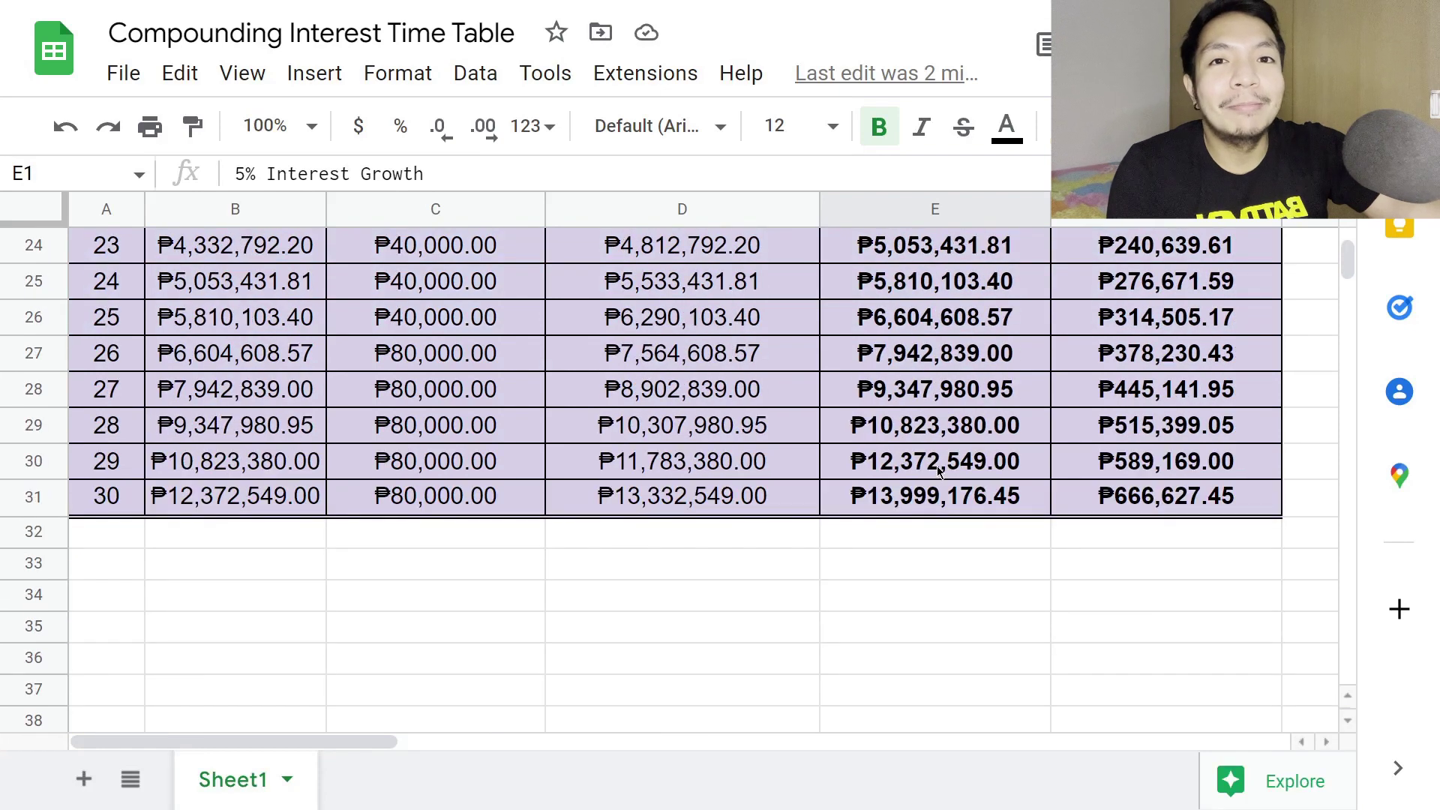
Check the Yearly Income of year 26 in F27 and of year 28 in F29
scroll(1169, 442, up, 1)
click(1174, 432)
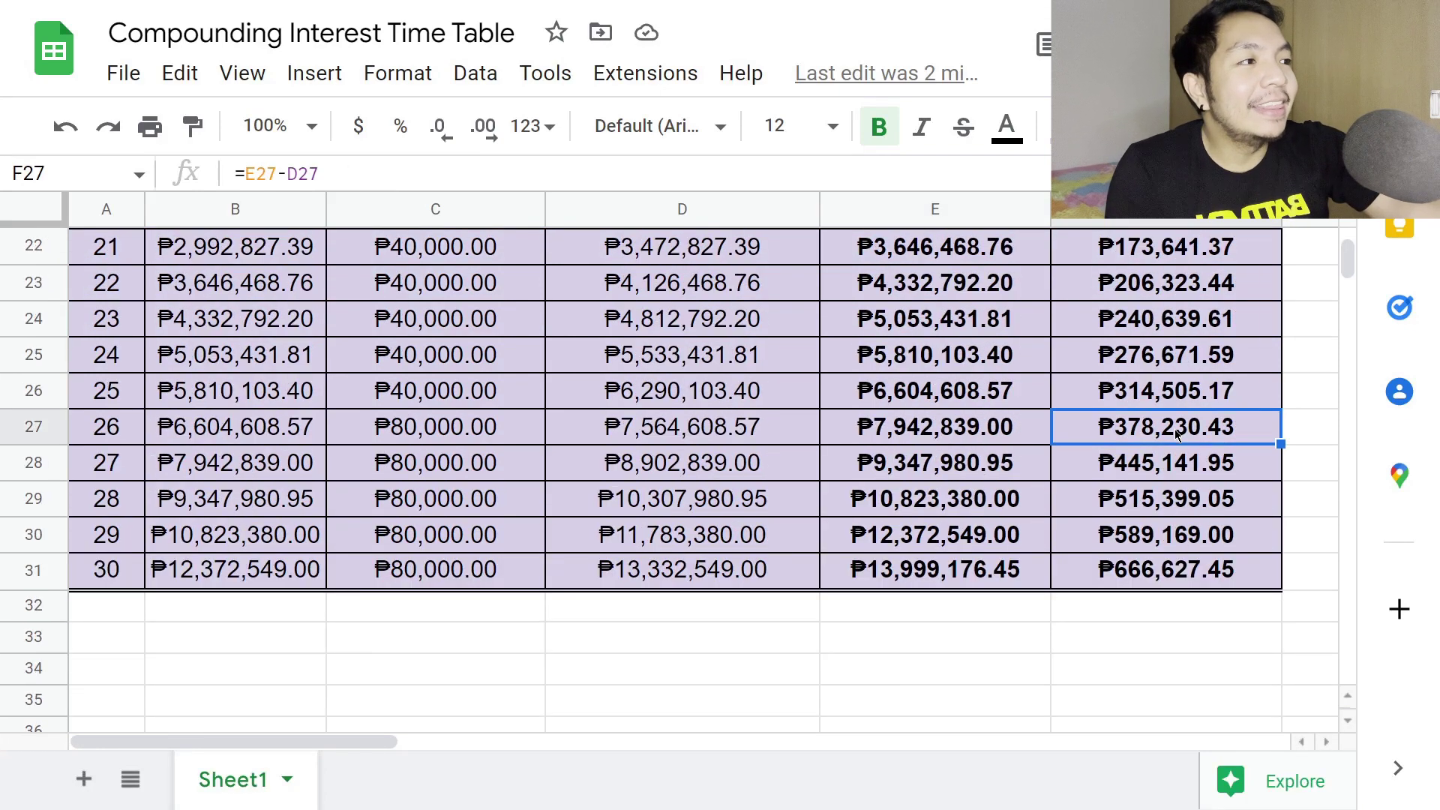
click(1190, 501)
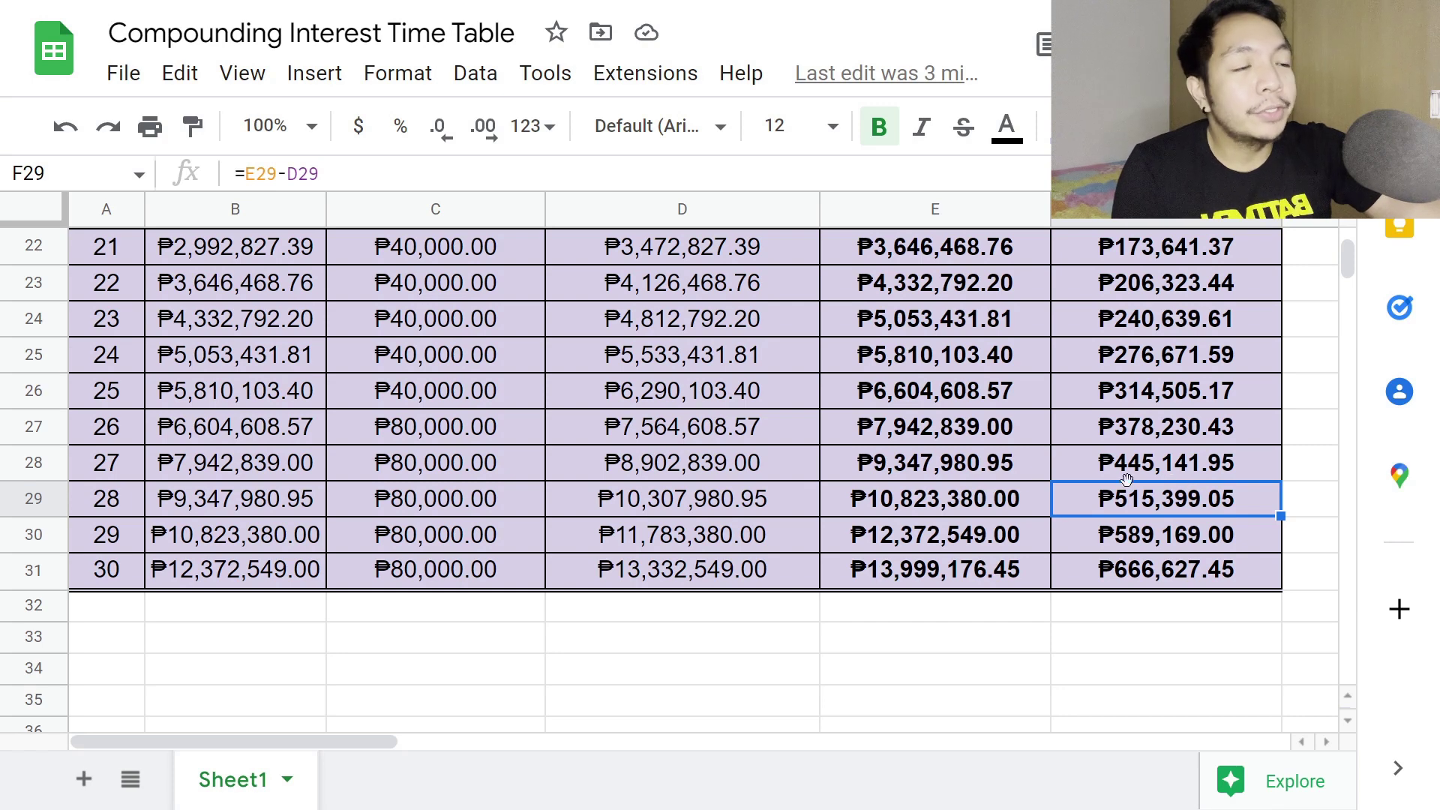
Review the START and YEAR headers and go through years 5 to 9 in the YEAR column
scroll(757, 466, up, 1)
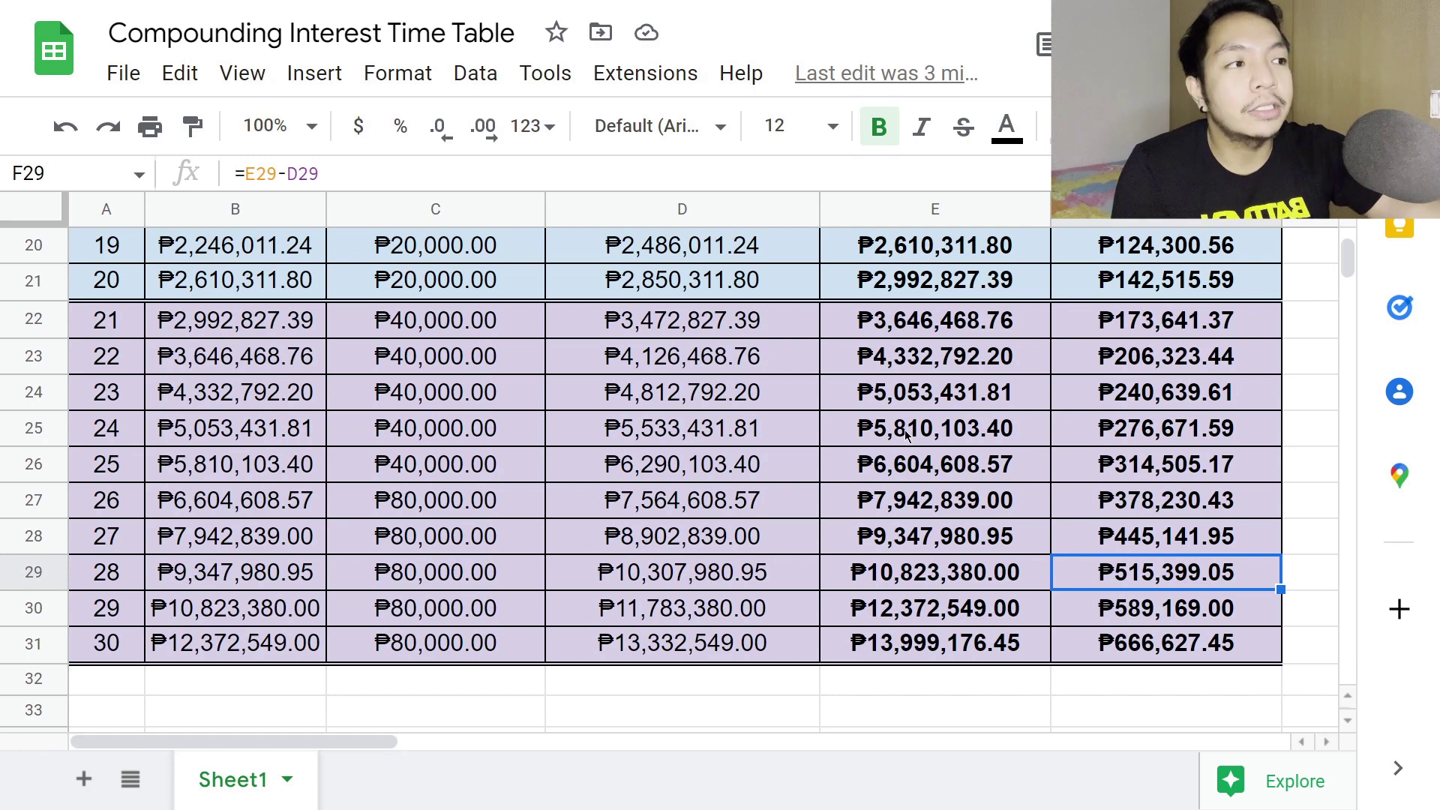
scroll(908, 444, up, 7)
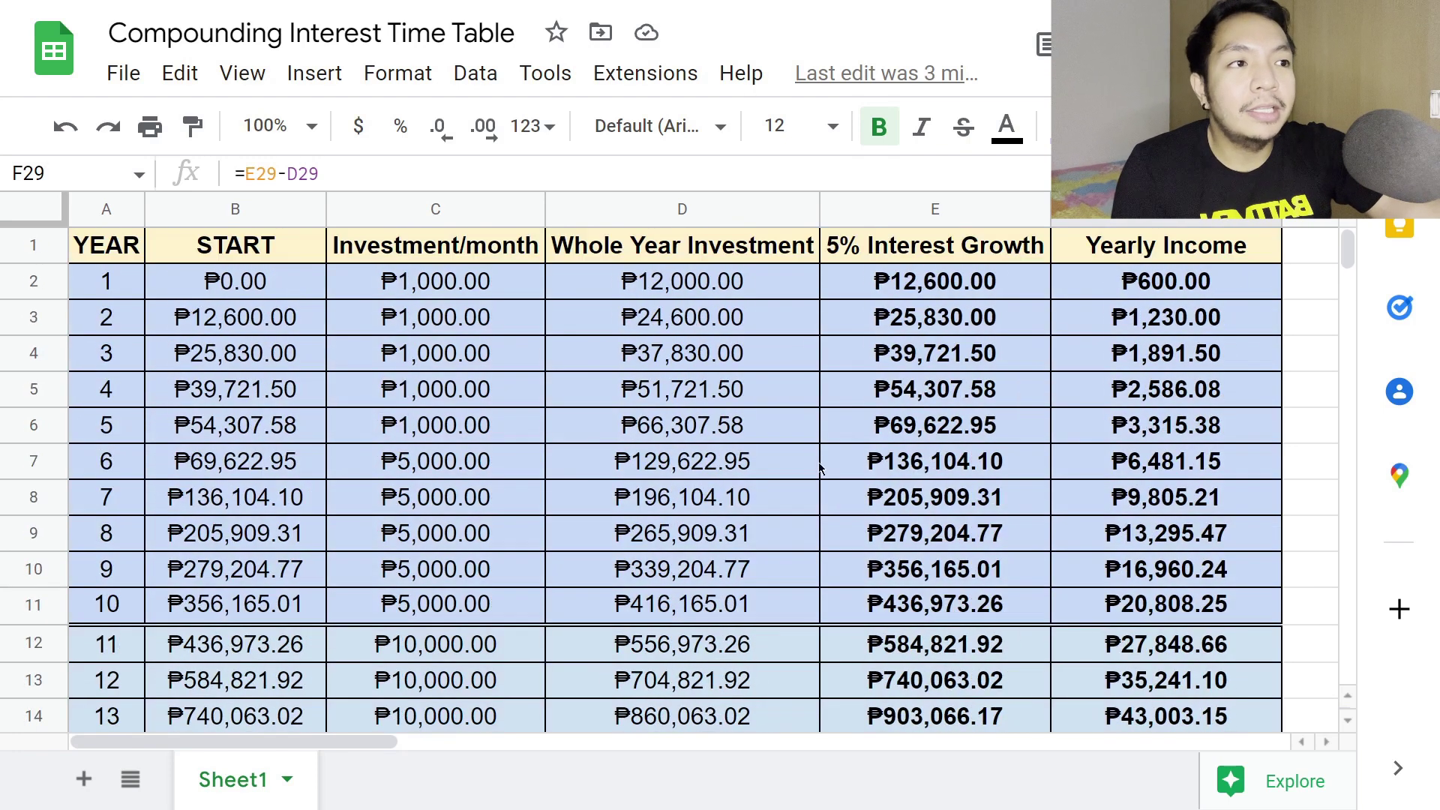
click(210, 255)
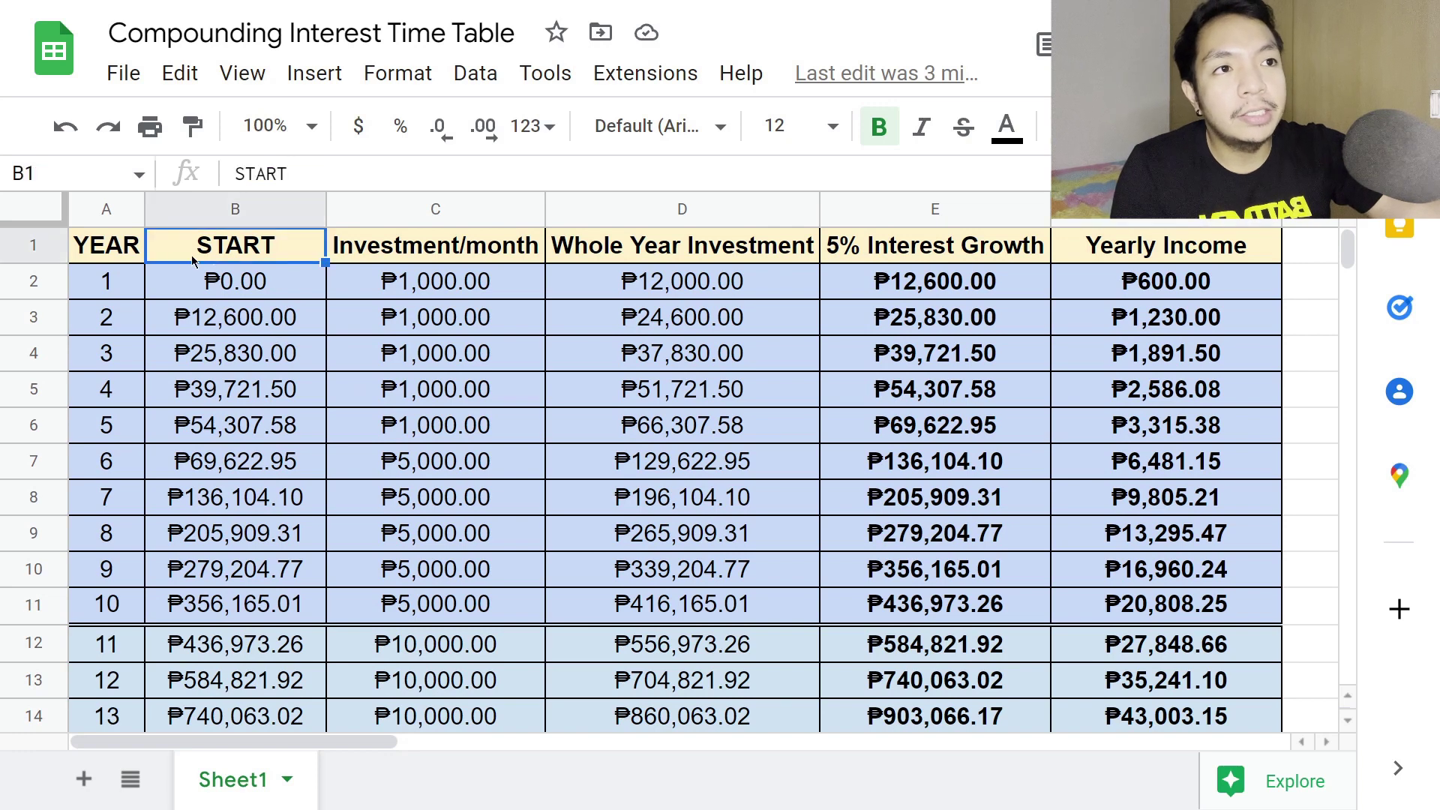
click(119, 256)
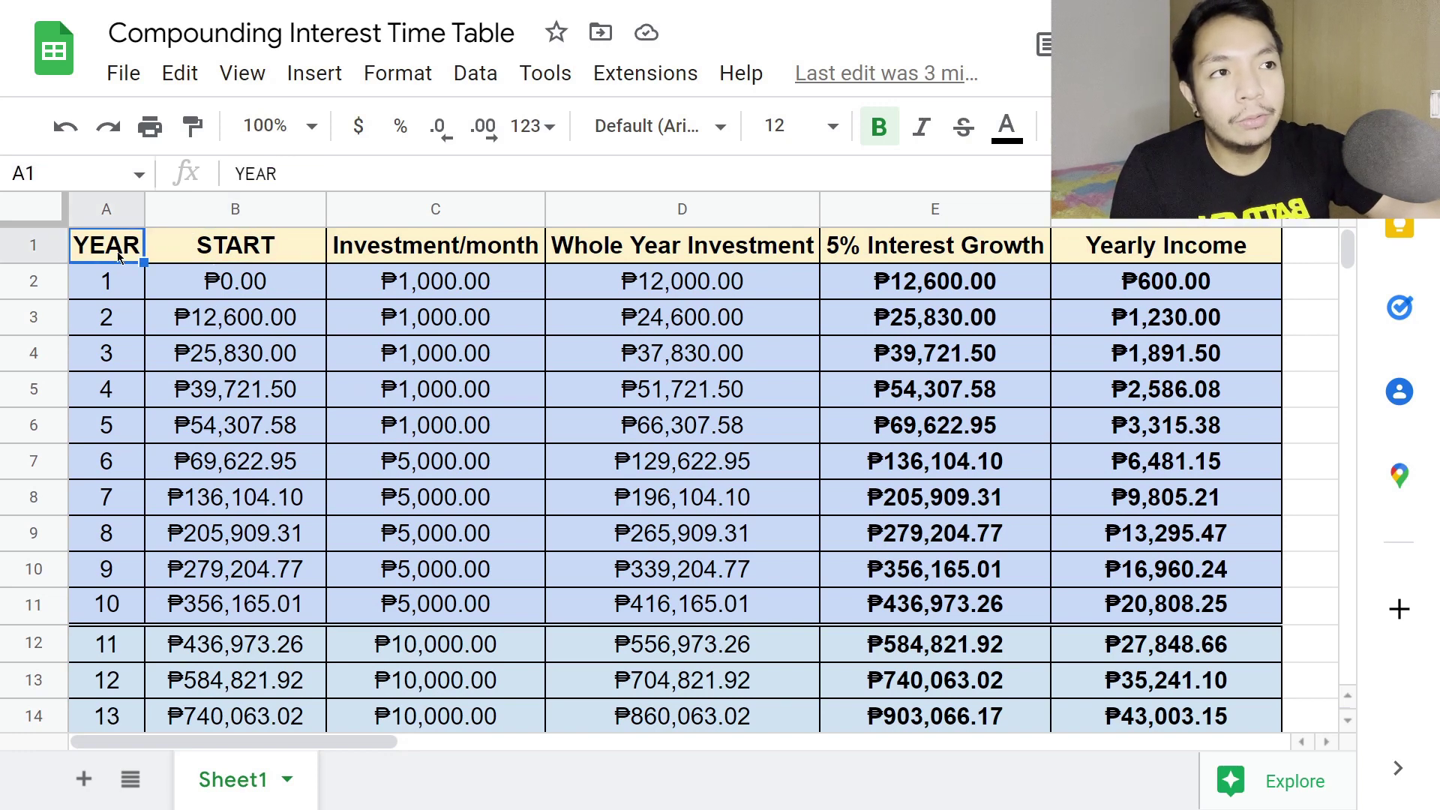
click(126, 423)
click(132, 474)
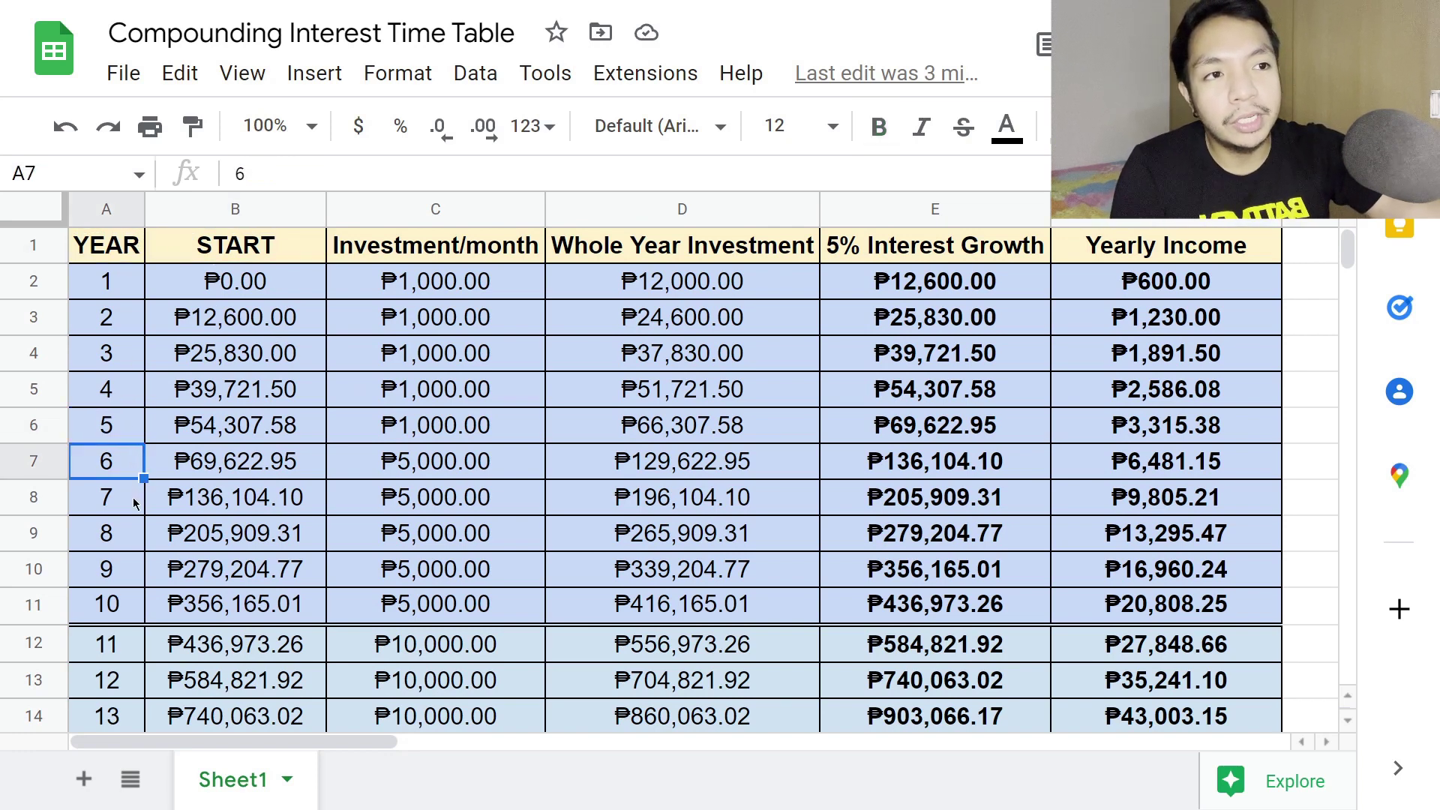
click(135, 502)
click(133, 541)
click(127, 564)
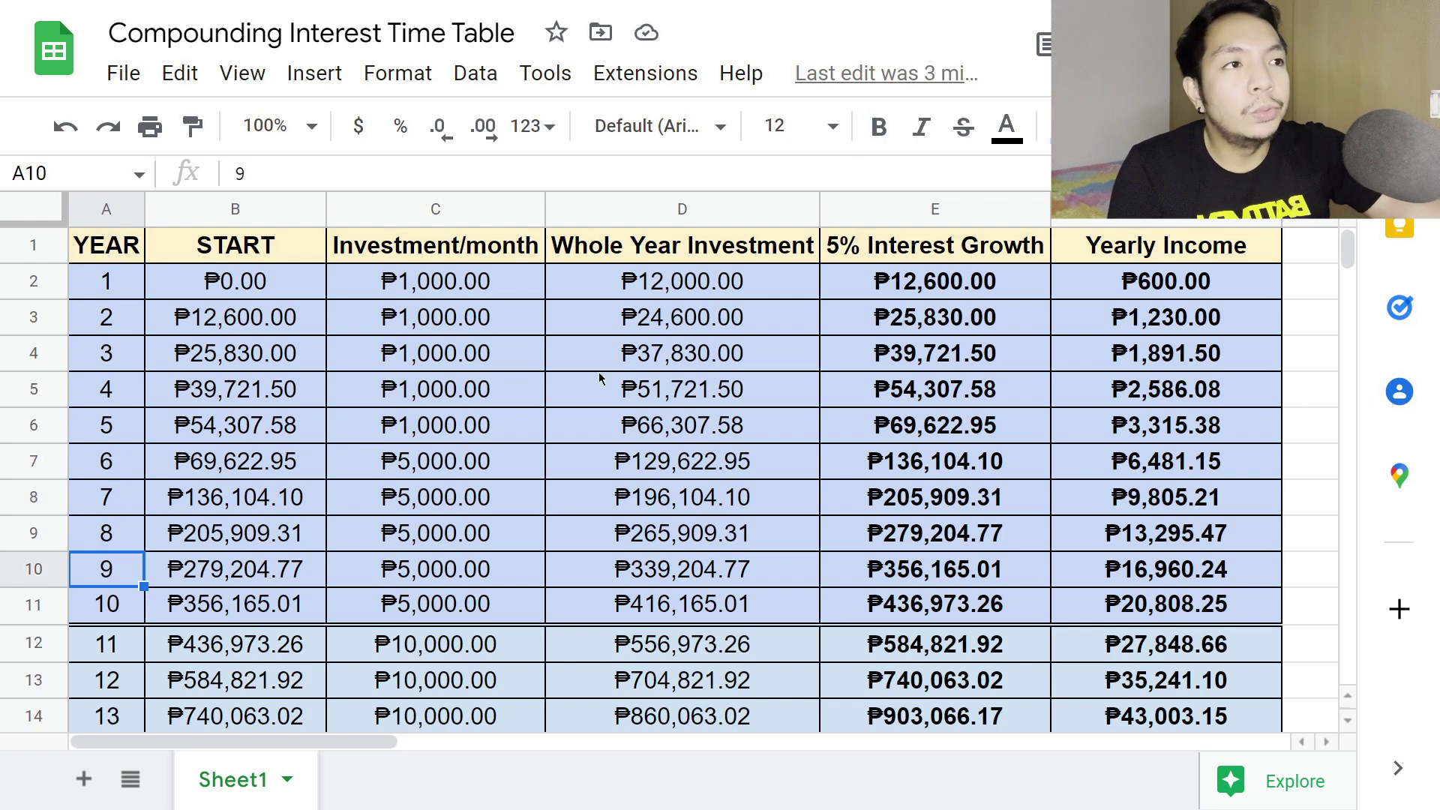
click(109, 250)
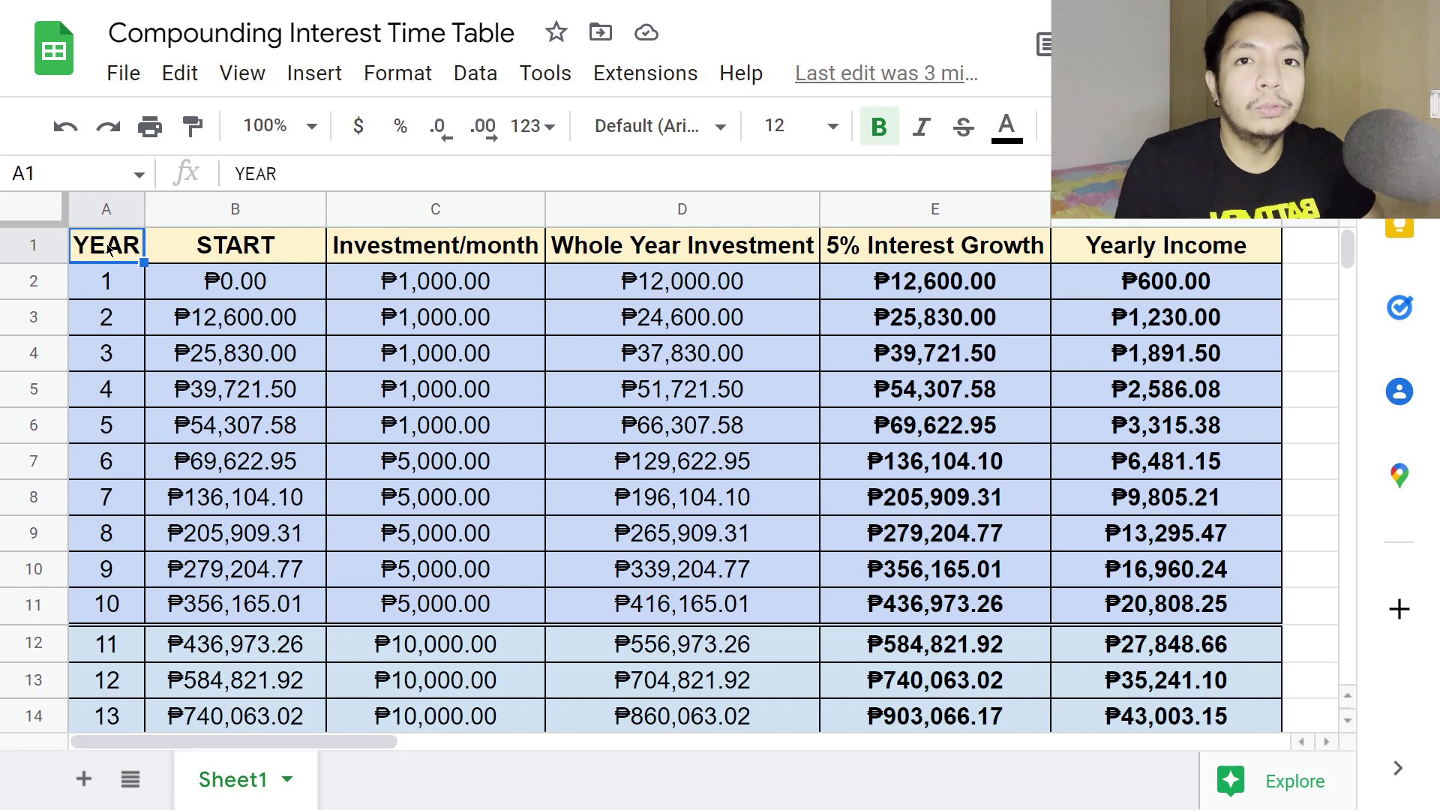